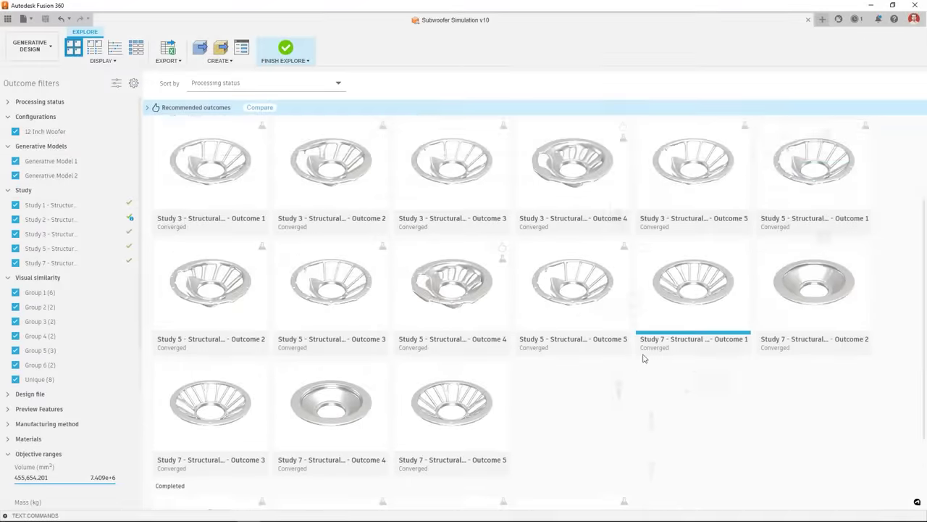
Fill the build volume with 3D-stacked hook bracket copies at 1.00 mm clearances
{"action": "scroll", "coordinate": [645, 356], "scroll_direction": "down", "scroll_amount": 3}
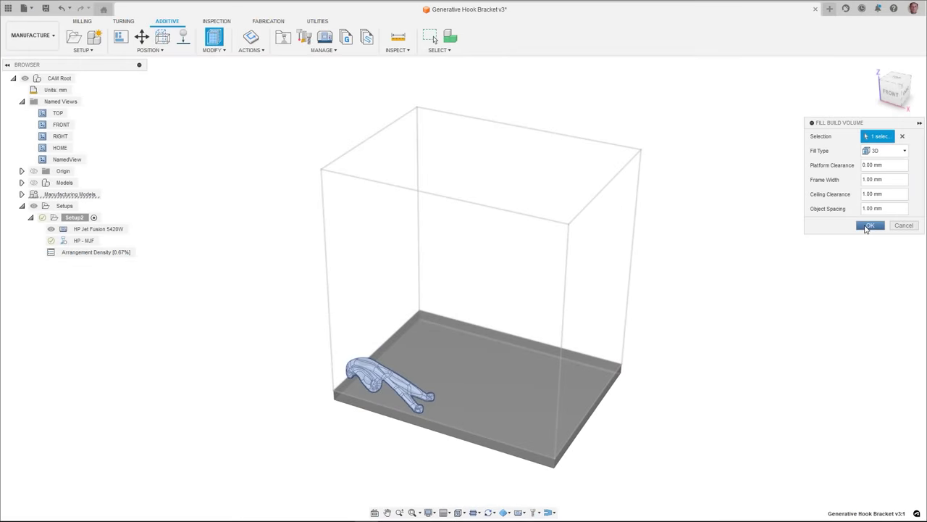
{"action": "left_click", "coordinate": [867, 226]}
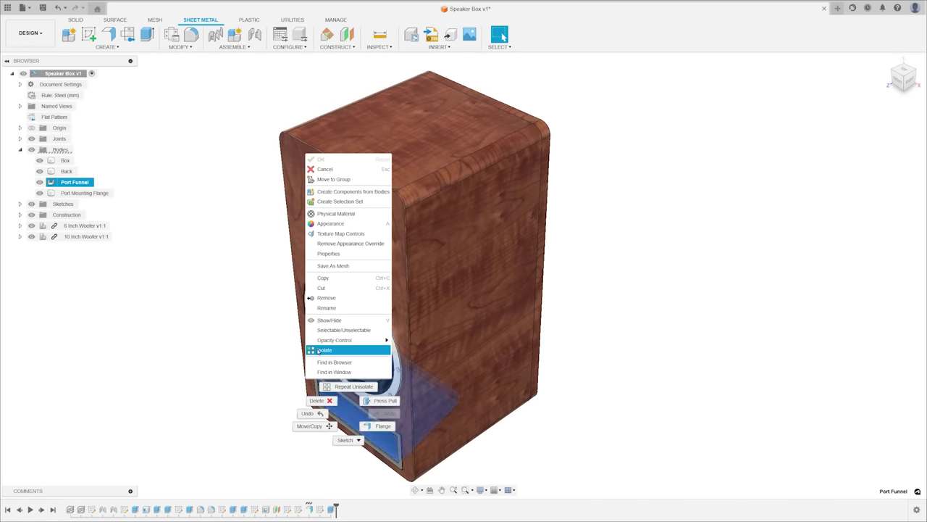
Isolate the Port Funnel body and fit it to the view
{"action": "left_click", "coordinate": [325, 349]}
{"action": "left_click", "coordinate": [316, 352]}
{"action": "key", "text": "F6"}
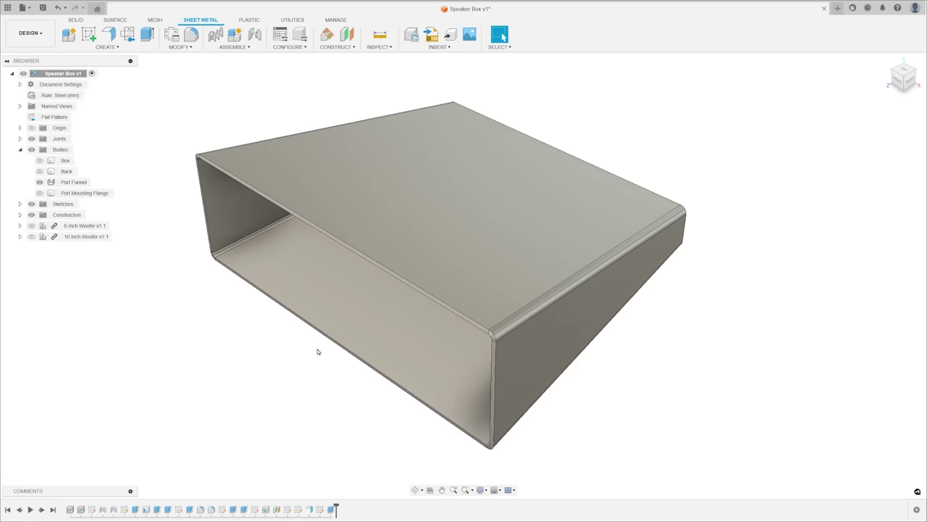
Rip the top face diagonally between a far-edge point and an offset near-edge point
{"action": "left_click", "coordinate": [180, 47]}
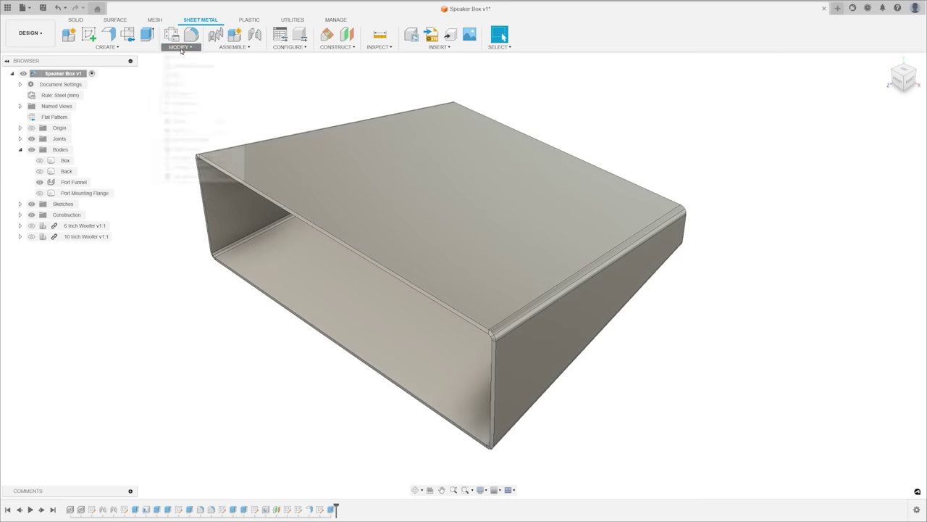
{"action": "left_click", "coordinate": [176, 74]}
{"action": "left_click", "coordinate": [485, 200]}
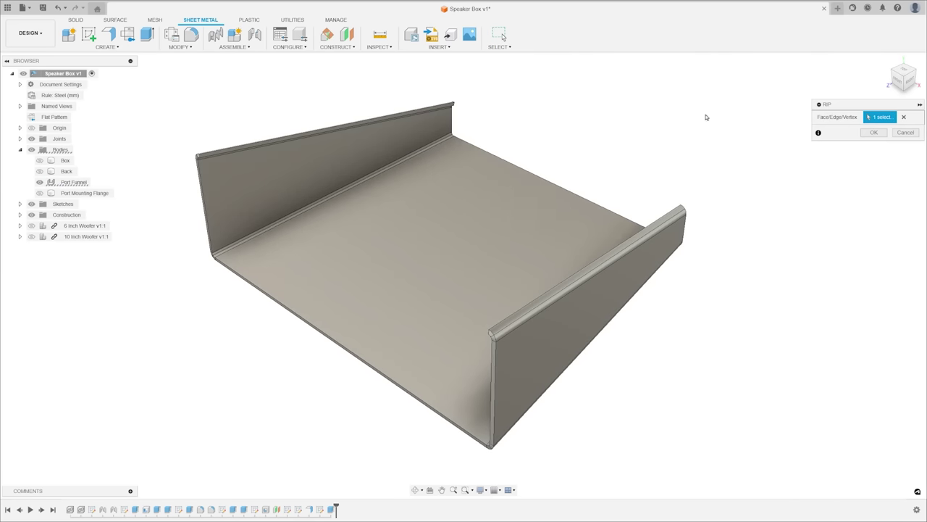
{"action": "left_click", "coordinate": [904, 117]}
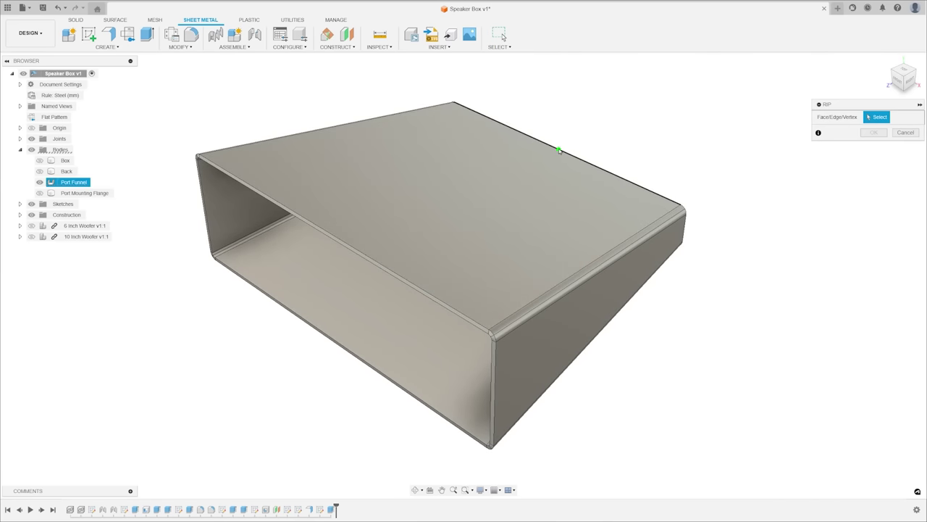
{"action": "left_click", "coordinate": [559, 150]}
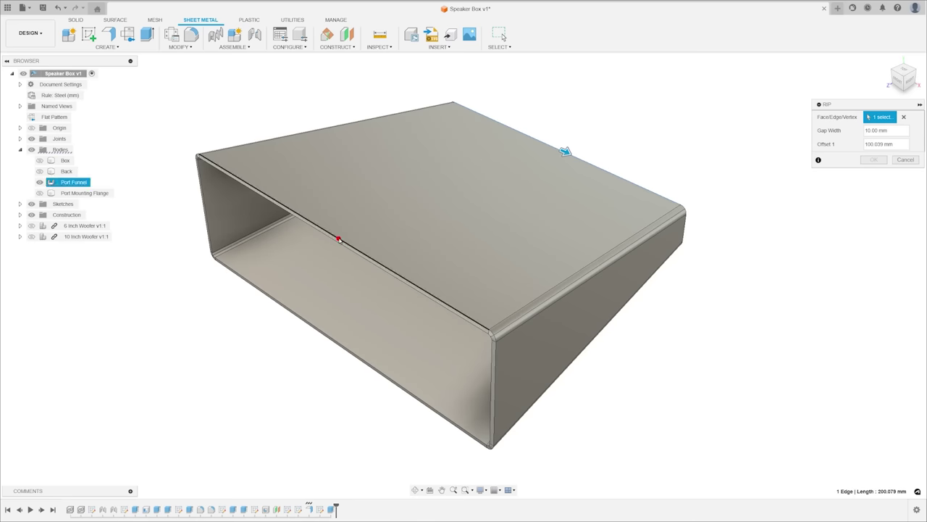
{"action": "left_click", "coordinate": [327, 231]}
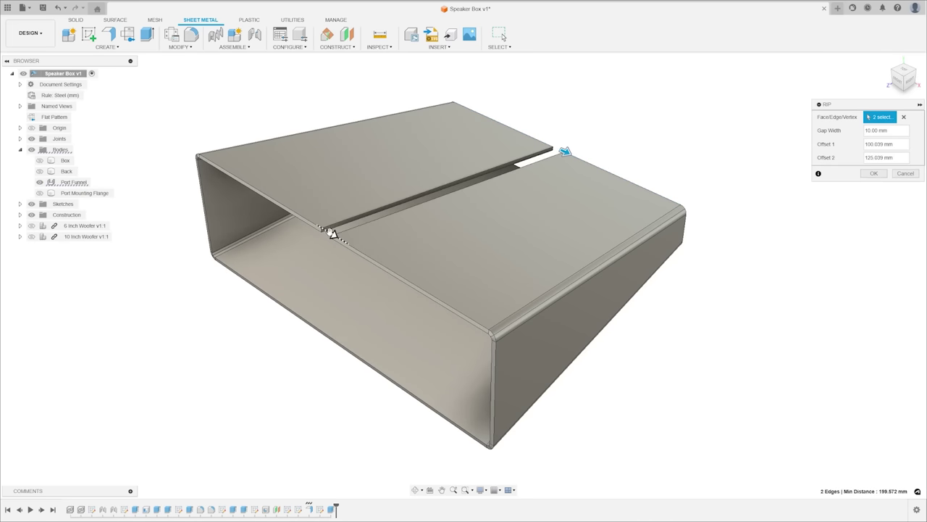
{"action": "left_click_drag", "start_coordinate": [332, 233], "coordinate": [273, 198]}
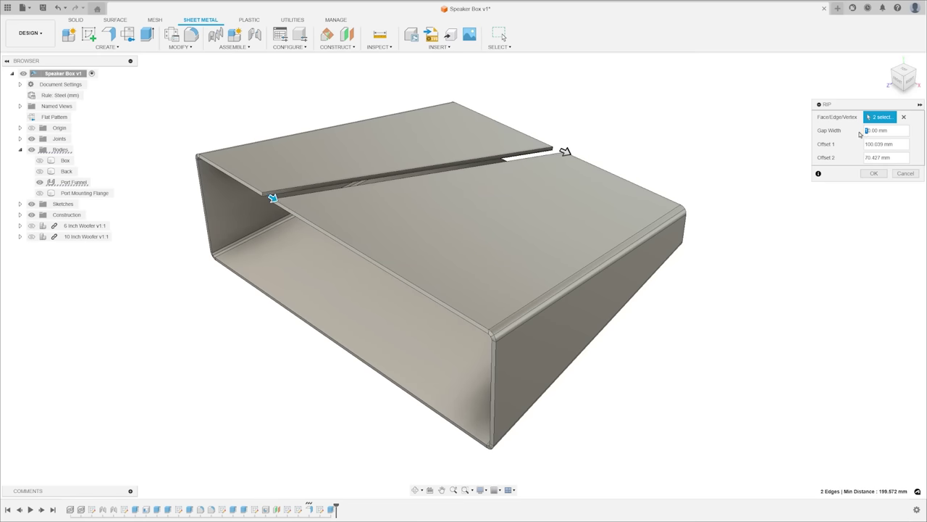
{"action": "left_click", "coordinate": [875, 174]}
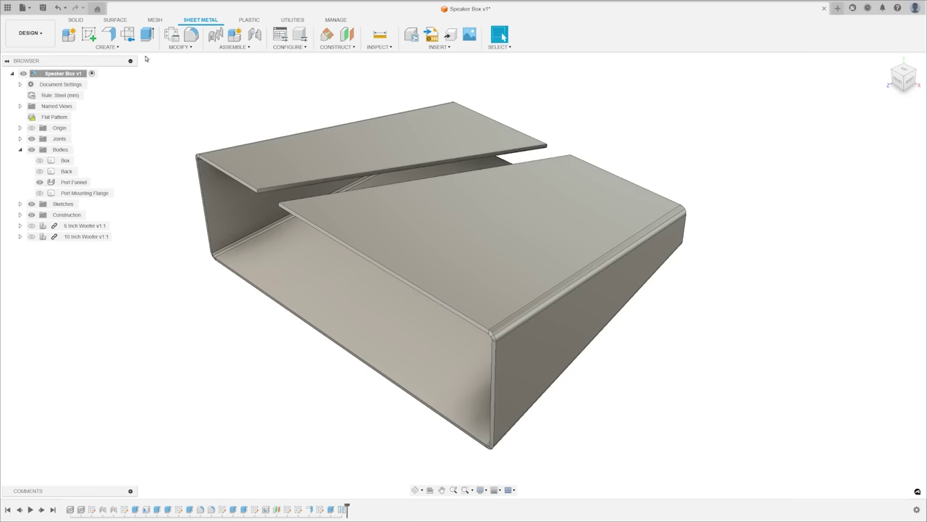
Create the Port Funnel's flat pattern with the bottom face fixed, then finish it
{"action": "left_click", "coordinate": [128, 34]}
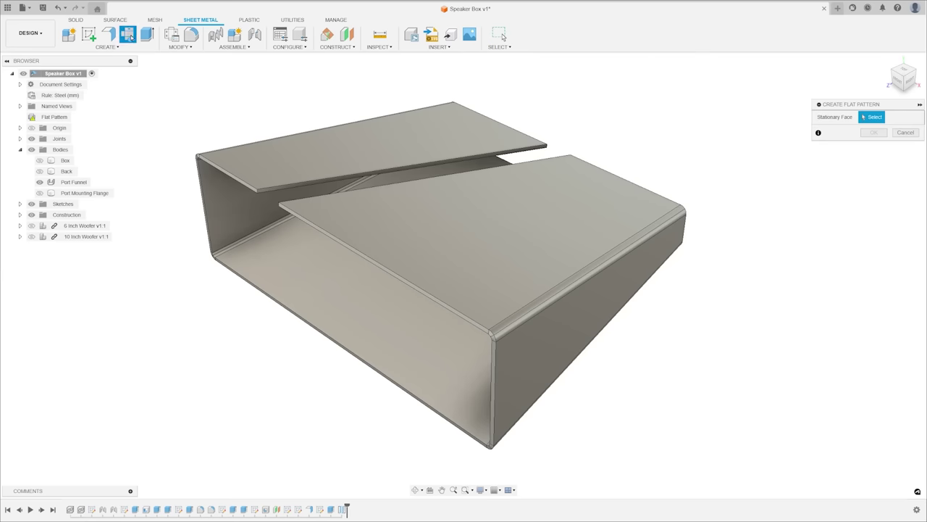
{"action": "left_click", "coordinate": [414, 324]}
{"action": "left_click", "coordinate": [874, 133]}
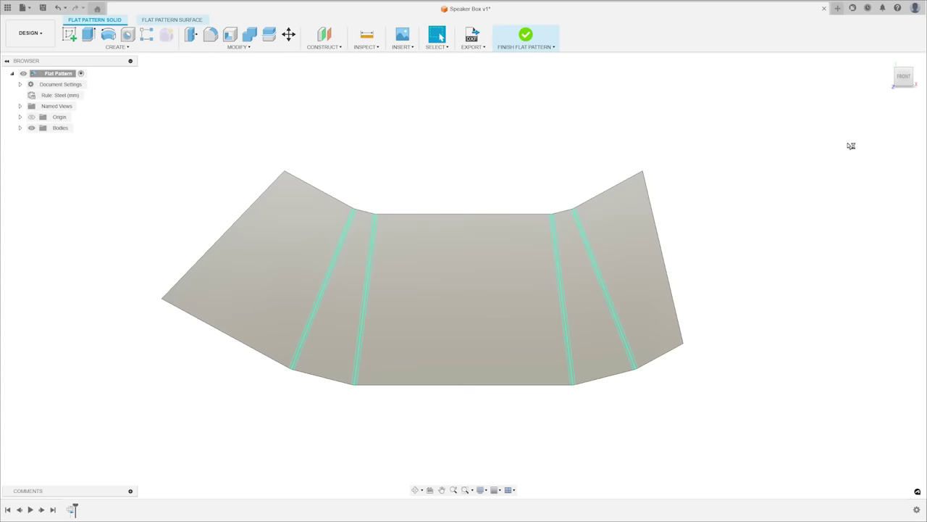
{"action": "left_click", "coordinate": [528, 33]}
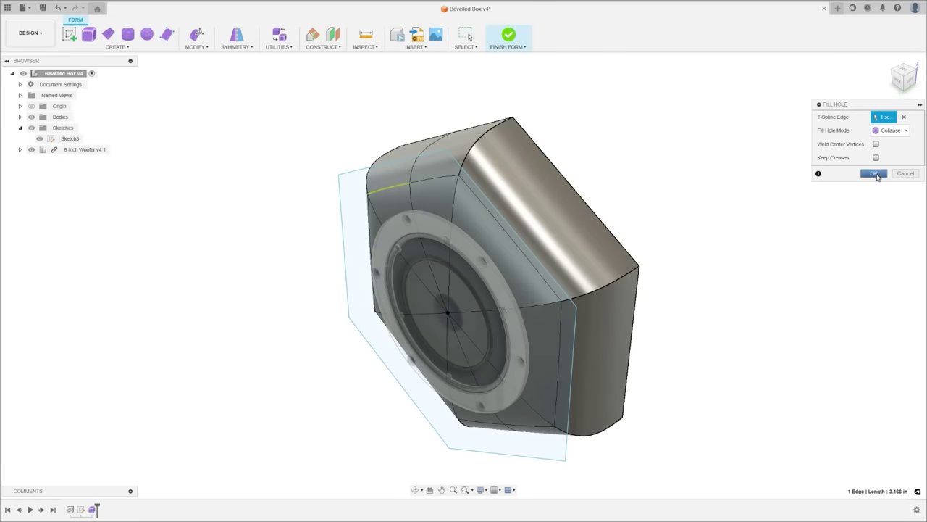
Finish filling the form hole and reopen the Form feature from the timeline for editing
{"action": "left_click", "coordinate": [874, 174]}
{"action": "left_click", "coordinate": [192, 47]}
{"action": "left_click", "coordinate": [200, 121]}
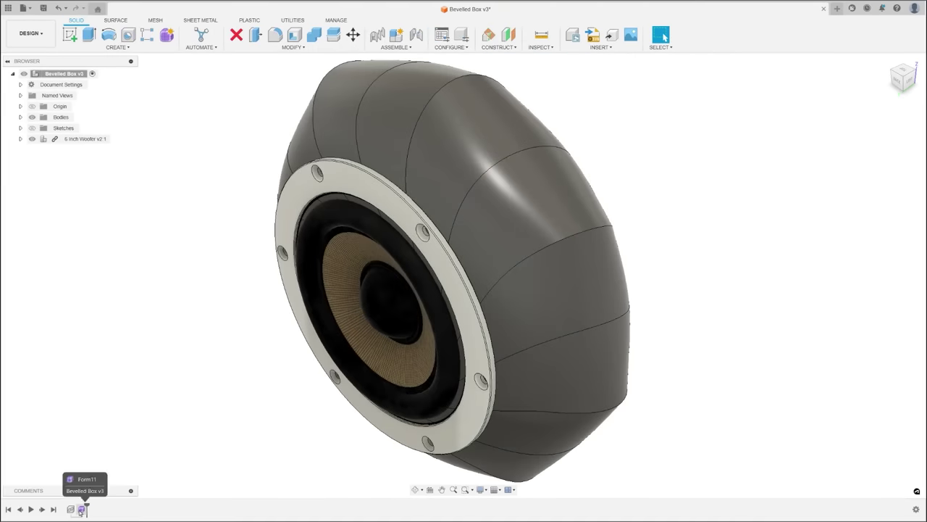
{"action": "right_click", "coordinate": [82, 509]}
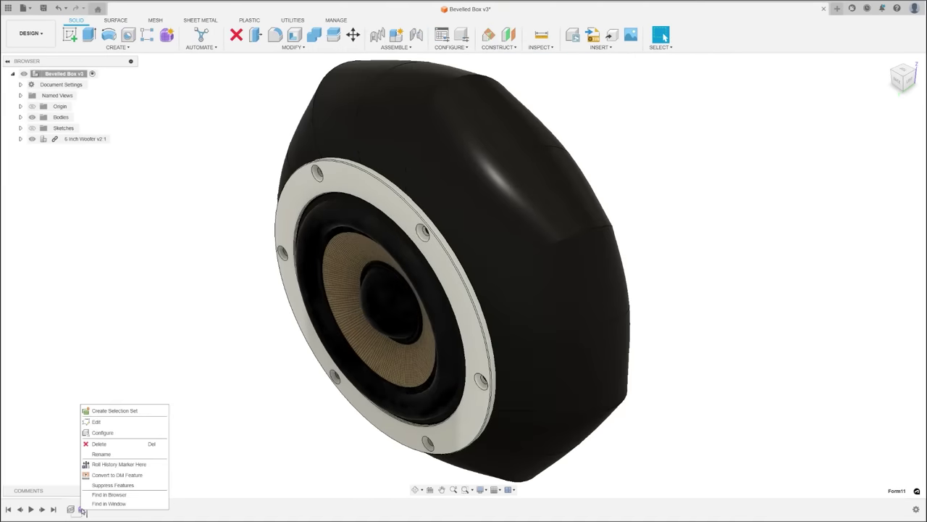
{"action": "left_click", "coordinate": [111, 424]}
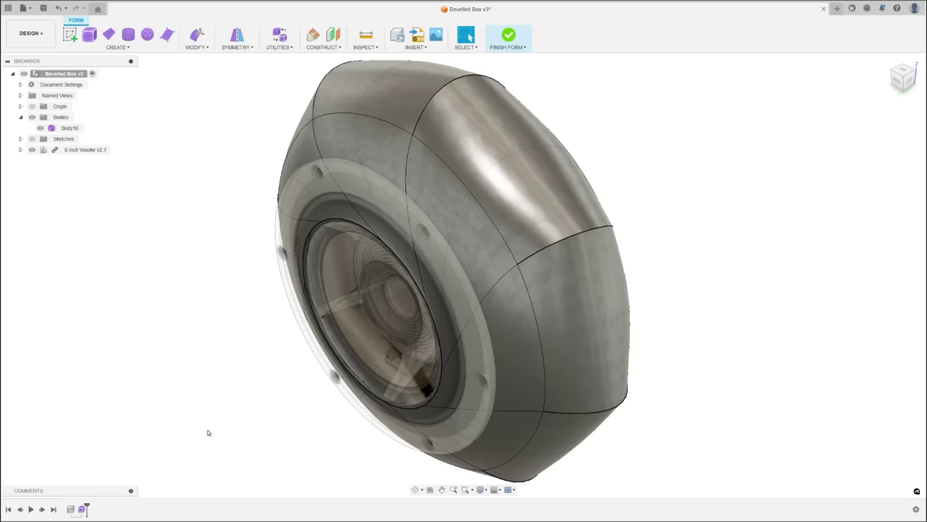
From the front view, select the eight front faces of the form body
{"action": "key", "text": "f"}
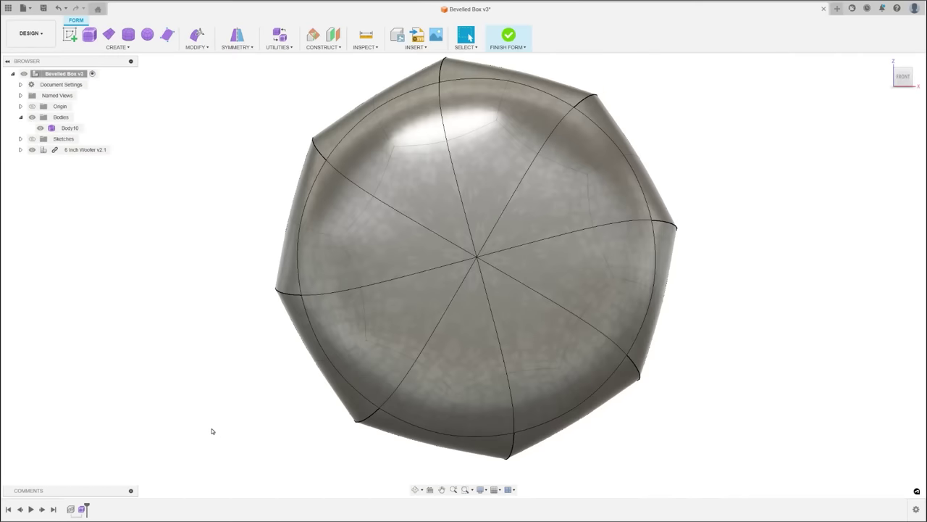
{"action": "left_click", "coordinate": [376, 240]}
{"action": "left_click", "coordinate": [429, 169], "text": "shift"}
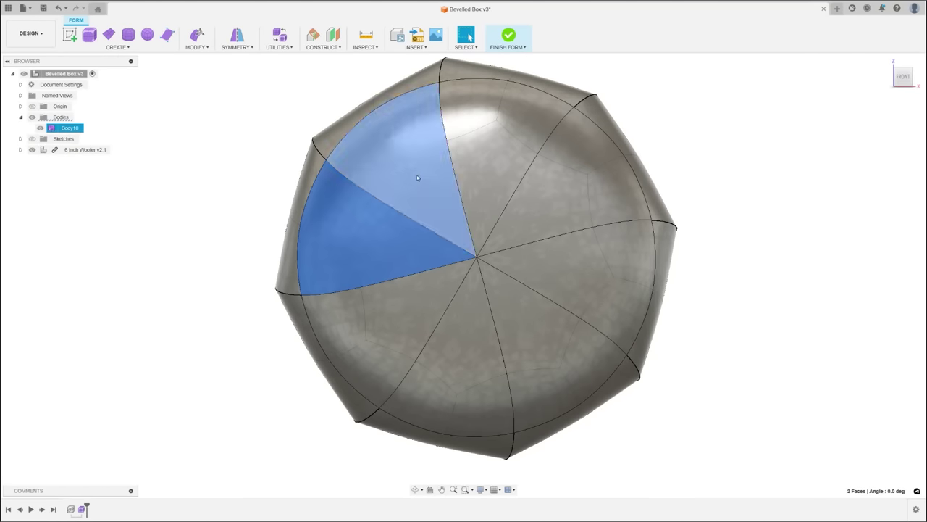
{"action": "left_click", "coordinate": [500, 163], "text": "shift"}
{"action": "left_click", "coordinate": [552, 160], "text": "shift"}
{"action": "left_click", "coordinate": [586, 270], "text": "shift"}
{"action": "left_click", "coordinate": [549, 322], "text": "shift"}
{"action": "left_click", "coordinate": [456, 359], "text": "shift"}
{"action": "left_click", "coordinate": [372, 335], "text": "shift"}
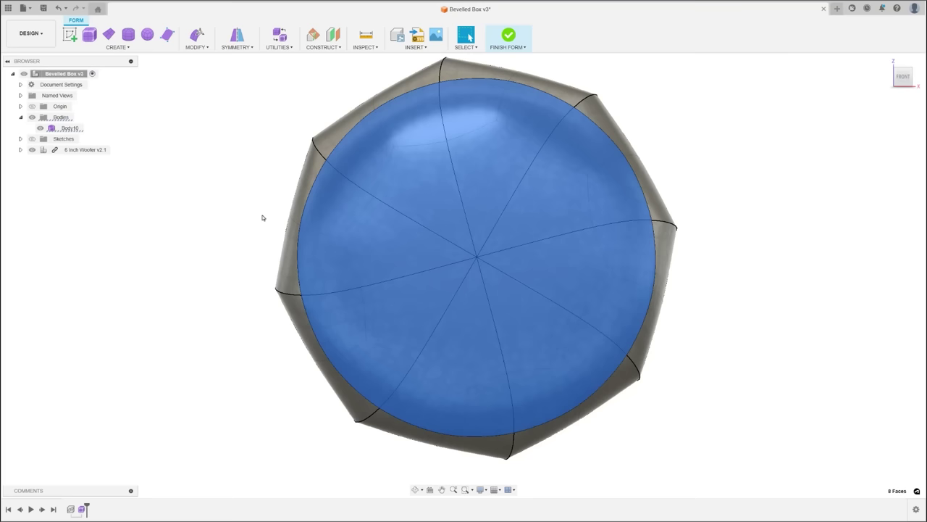
Subdivide the selected faces with the face count raised to 8
{"action": "left_click", "coordinate": [197, 47]}
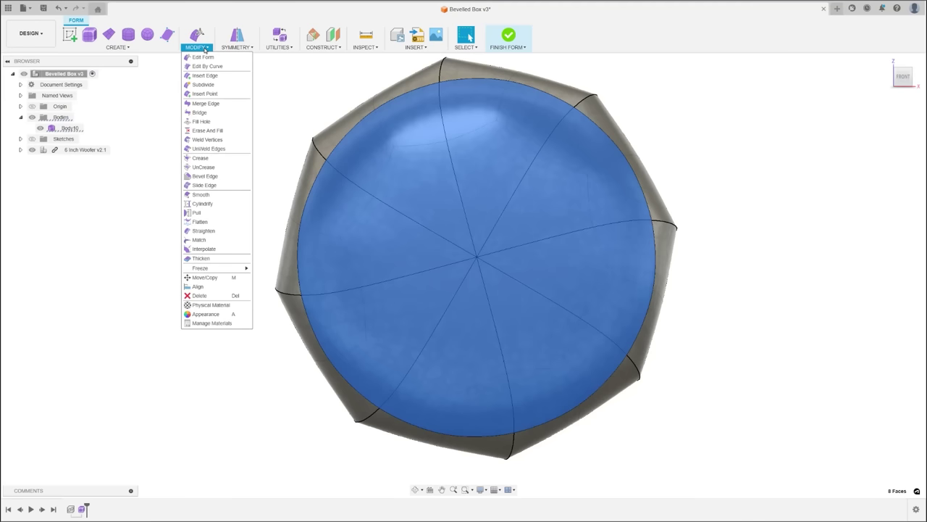
{"action": "left_click", "coordinate": [203, 84]}
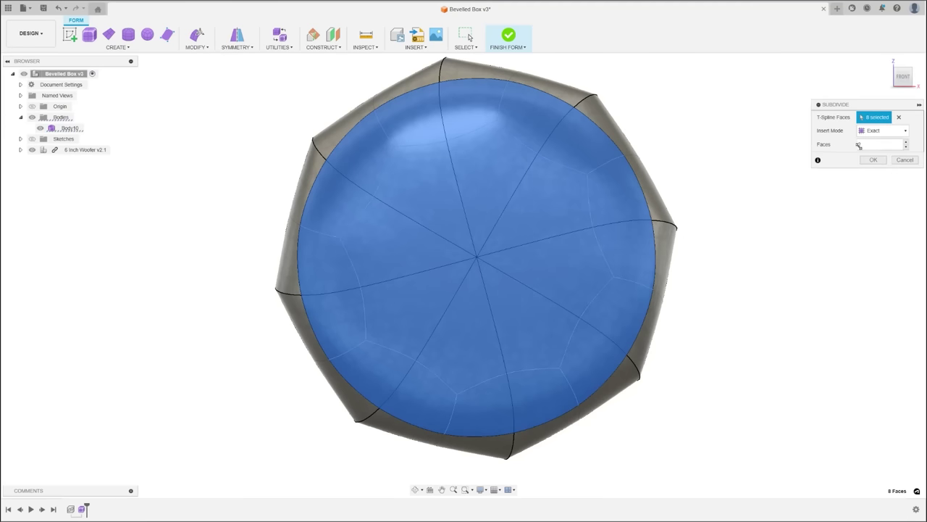
{"action": "left_click", "coordinate": [907, 141]}
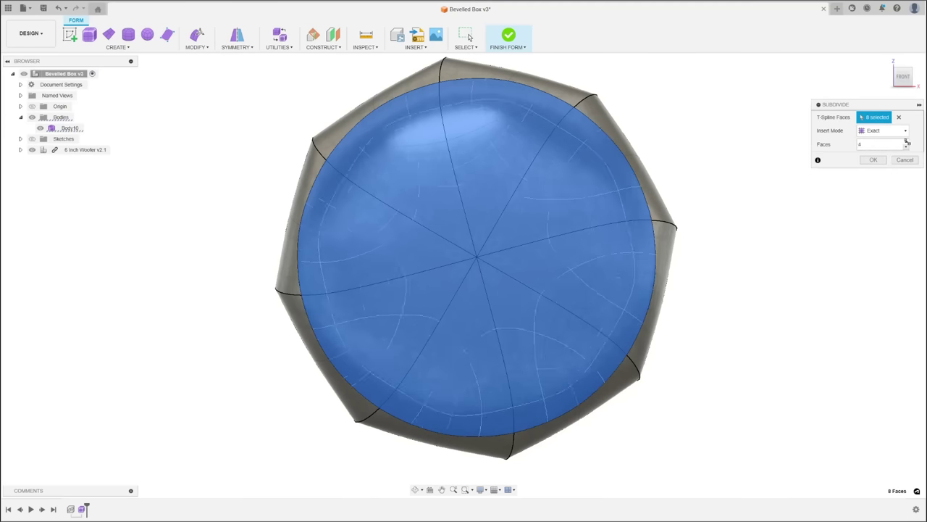
{"action": "left_click", "coordinate": [906, 140]}
{"action": "left_click", "coordinate": [906, 141]}
{"action": "left_click", "coordinate": [906, 140]}
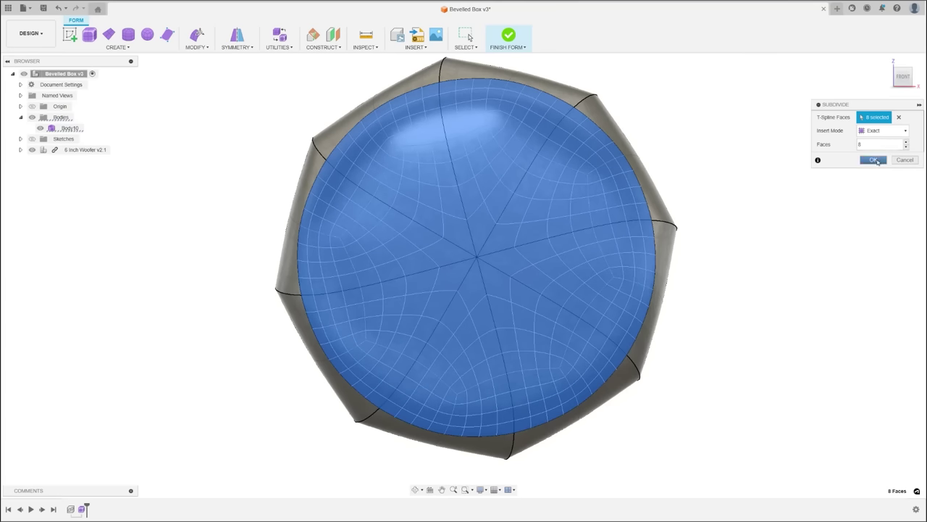
{"action": "left_click", "coordinate": [874, 160]}
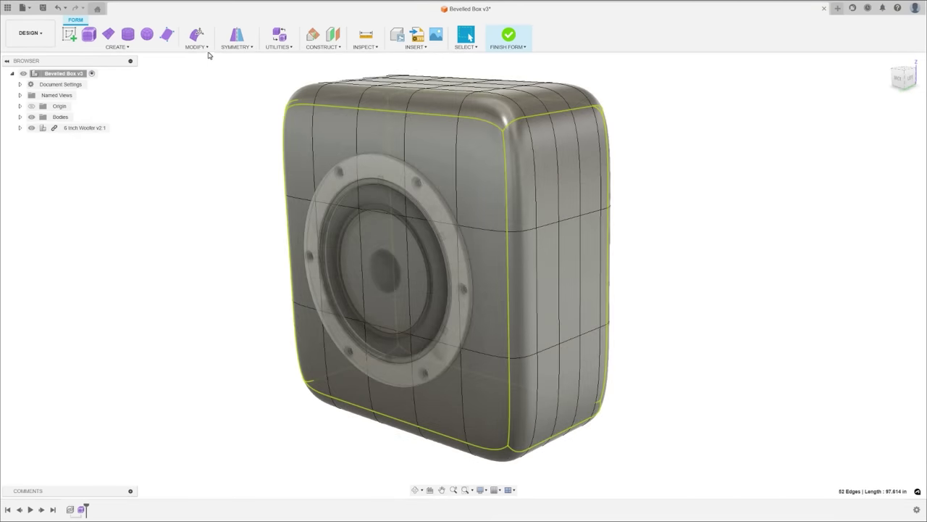
Bevel the selected outer edges (0.35, 4 segments) and finish the form
{"action": "left_click", "coordinate": [205, 48]}
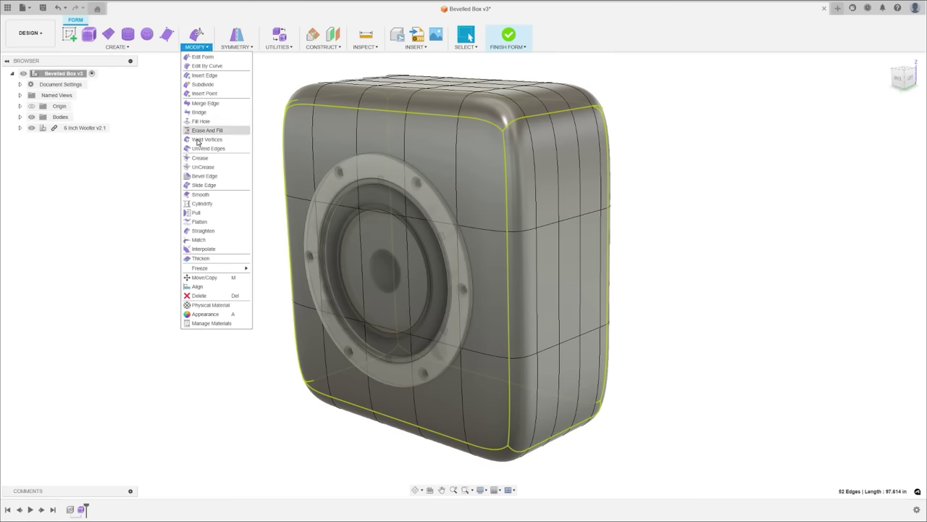
{"action": "left_click", "coordinate": [201, 178]}
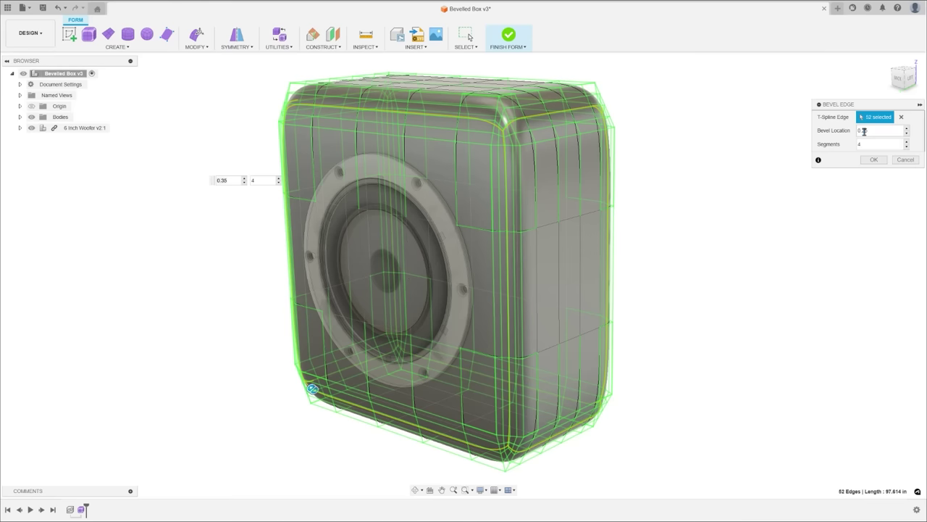
{"action": "left_click", "coordinate": [873, 160]}
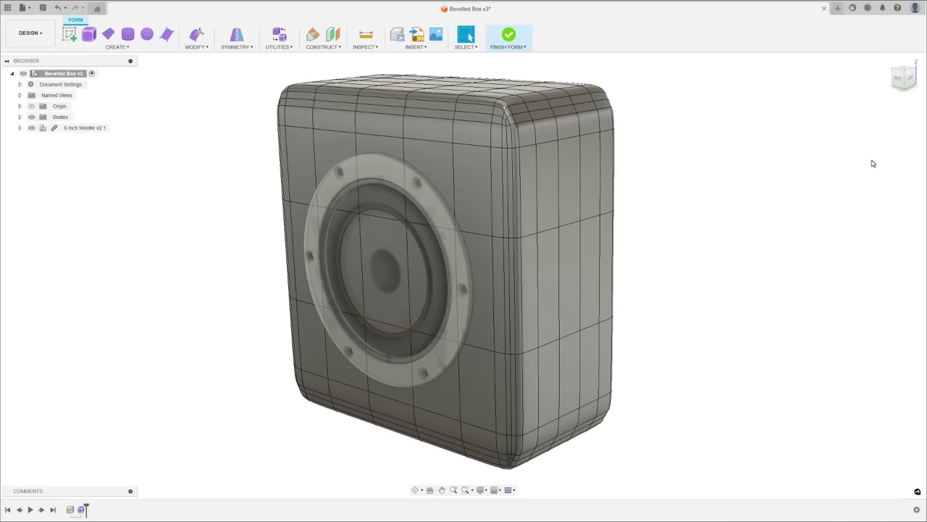
{"action": "left_click", "coordinate": [509, 34]}
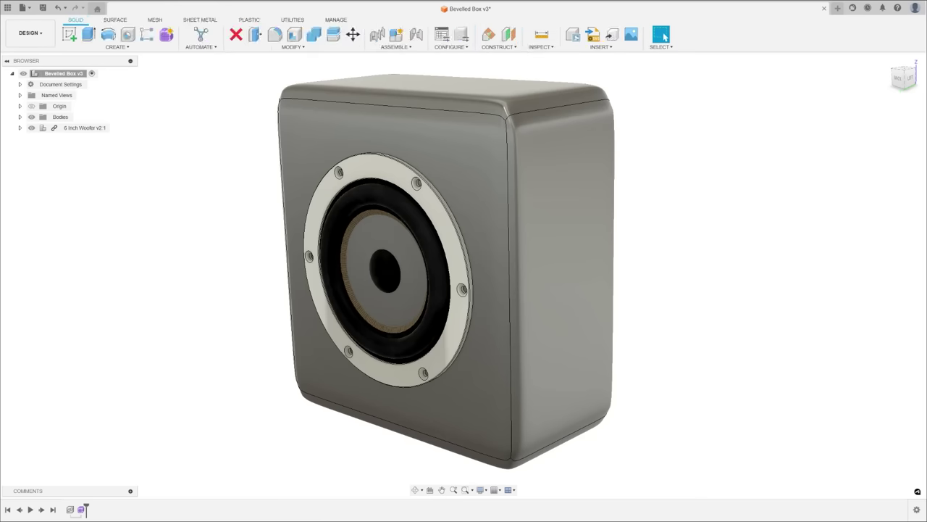
Add a high-quality Zebra Analysis on the speaker box body
{"action": "left_click", "coordinate": [541, 47]}
{"action": "left_click", "coordinate": [551, 84]}
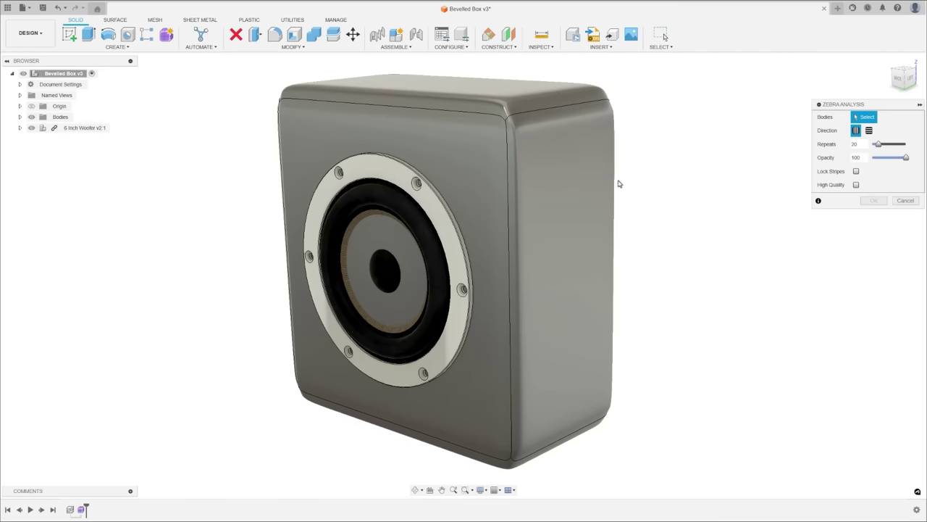
{"action": "left_click", "coordinate": [507, 120]}
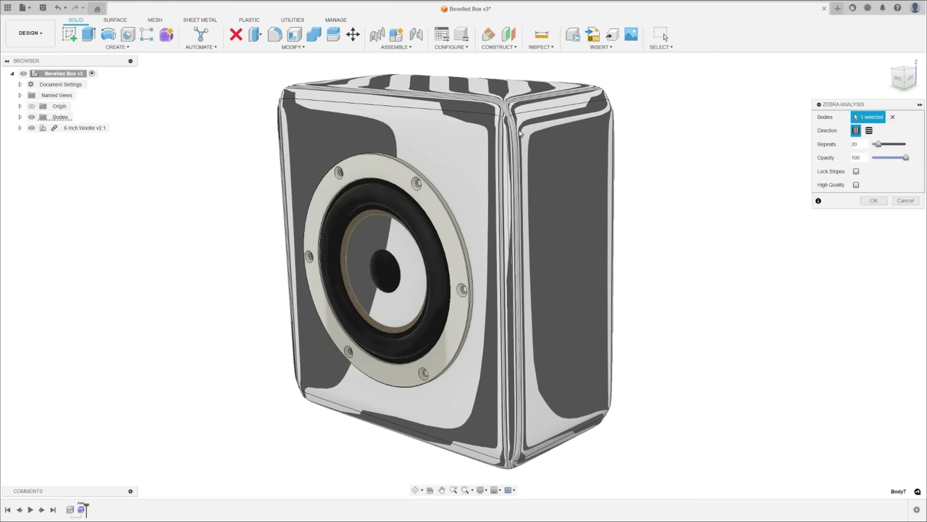
{"action": "left_click", "coordinate": [855, 184]}
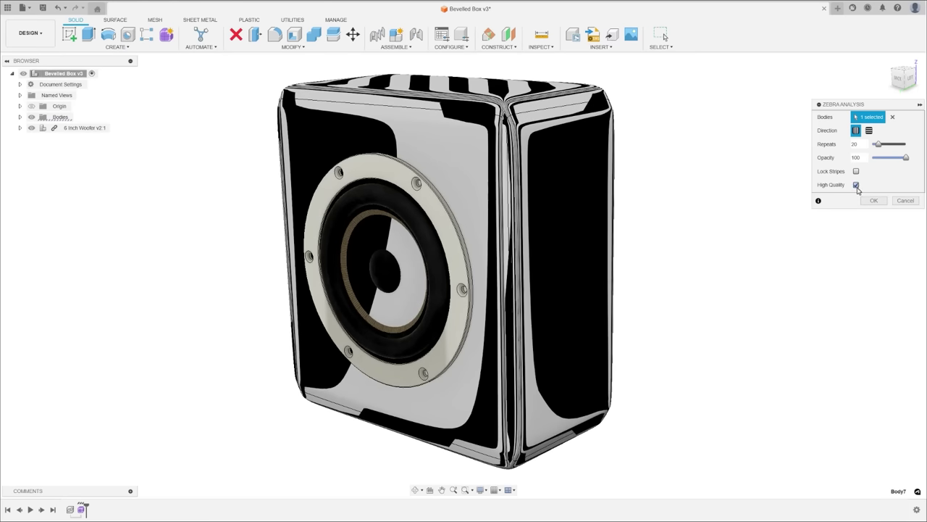
{"action": "left_click", "coordinate": [872, 201]}
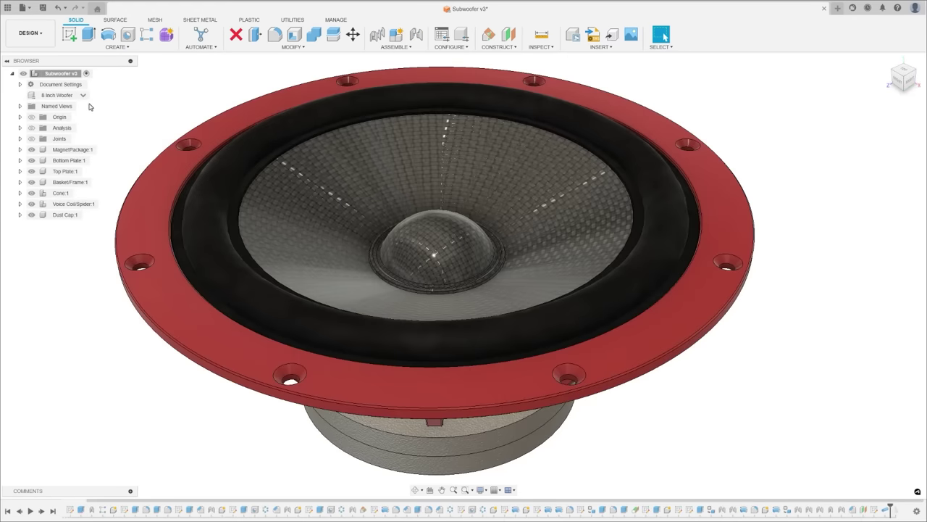
Switch to the 6 Inch Woofer and set its Speaker Size MagnetCount to 3 in the configuration table
{"action": "left_click", "coordinate": [81, 95]}
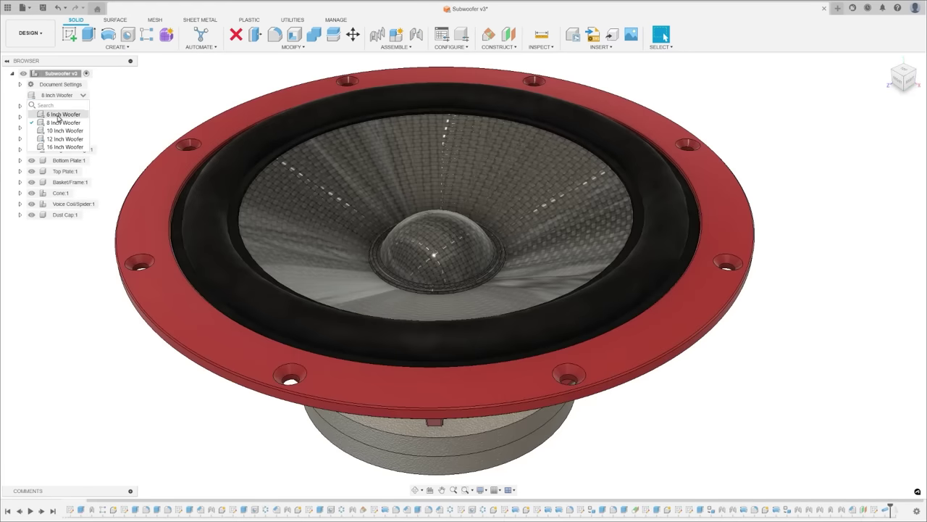
{"action": "left_click", "coordinate": [61, 115]}
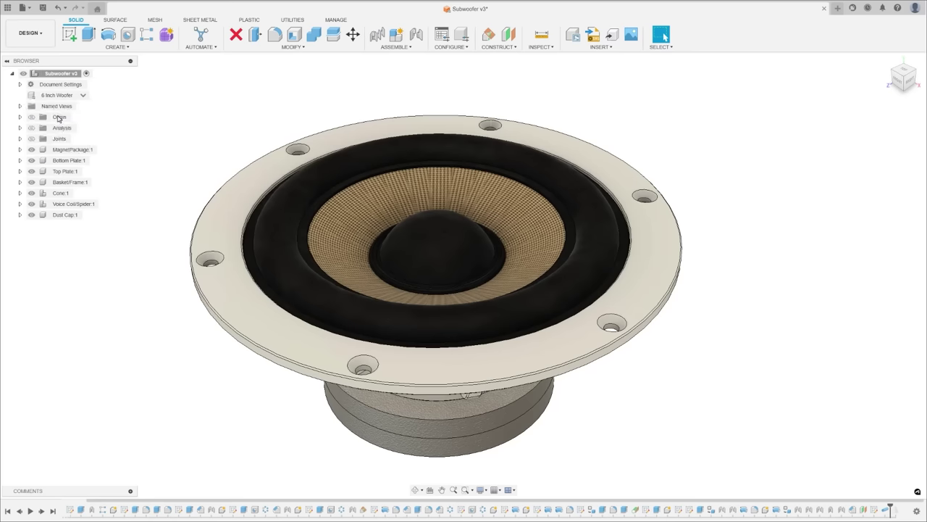
{"action": "left_click", "coordinate": [461, 37]}
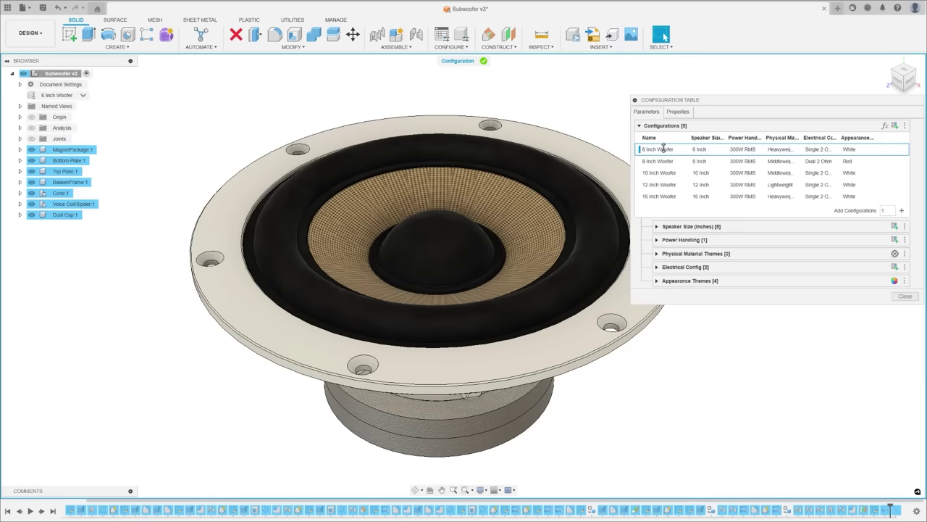
{"action": "left_click", "coordinate": [702, 137]}
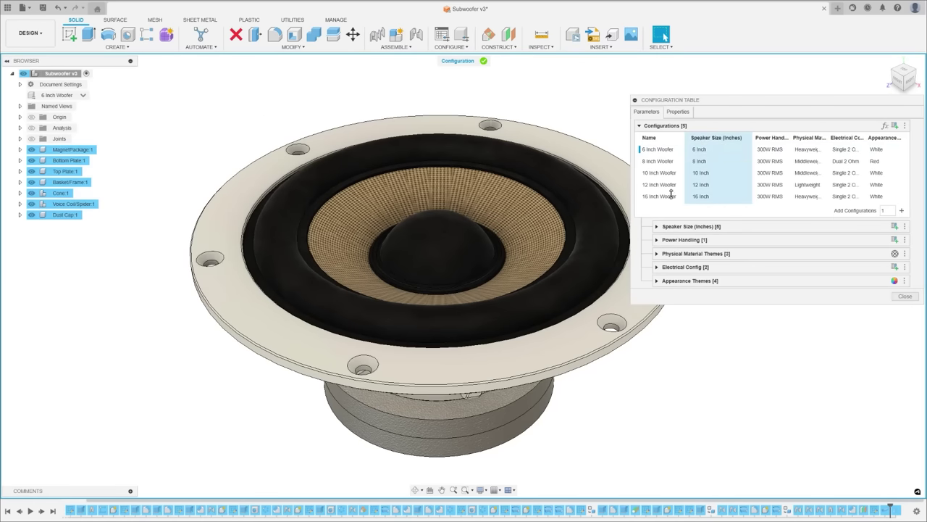
{"action": "left_click", "coordinate": [655, 226]}
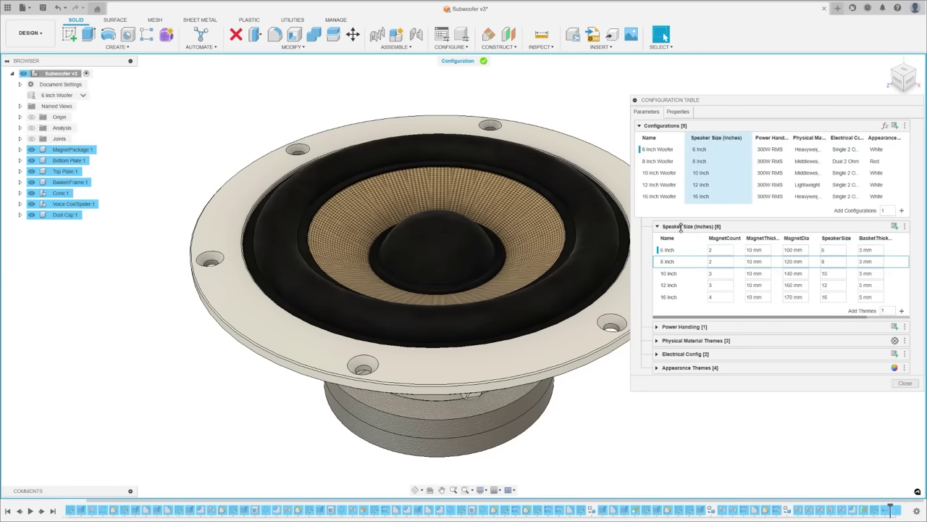
{"action": "left_click", "coordinate": [719, 251]}
{"action": "type", "text": "3"}
{"action": "key", "text": "Return"}
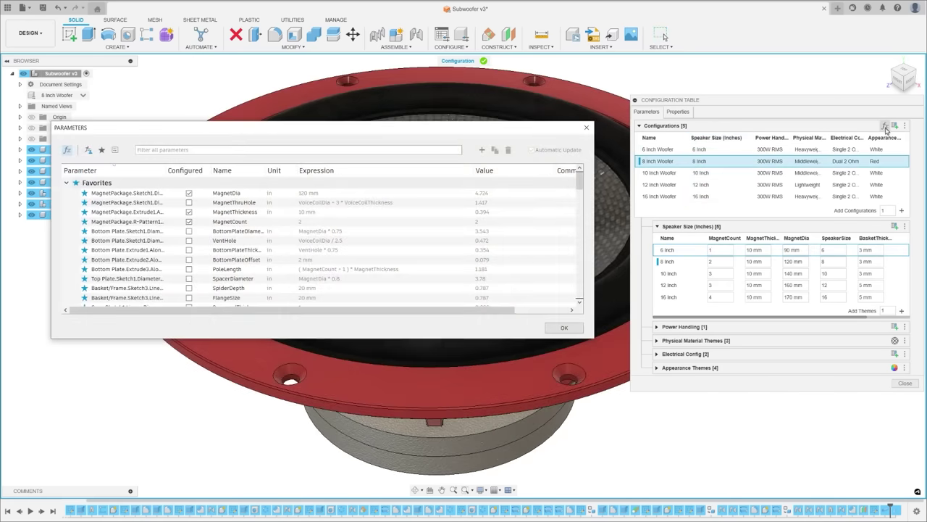
Make WireGauge a configured parameter and move it into the Power Handling theme
{"action": "left_click_drag", "start_coordinate": [584, 186], "coordinate": [583, 207]}
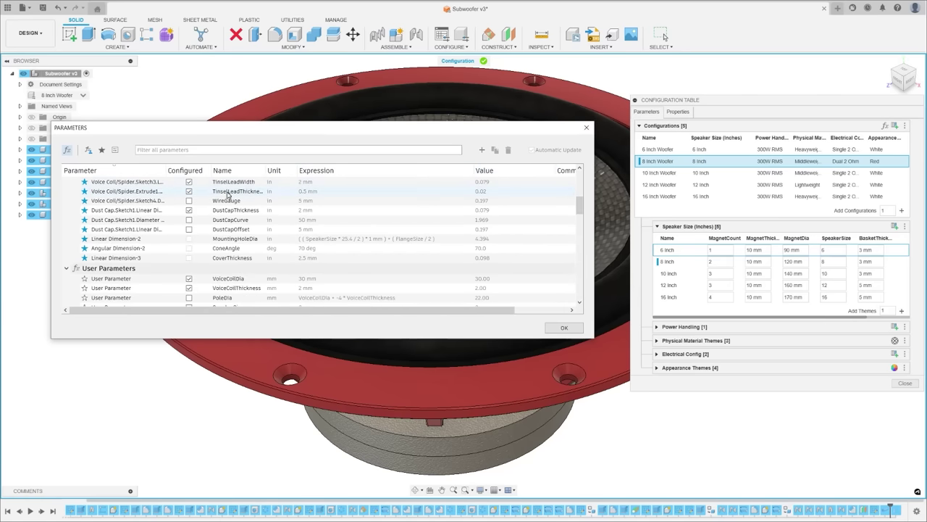
{"action": "left_click", "coordinate": [189, 201]}
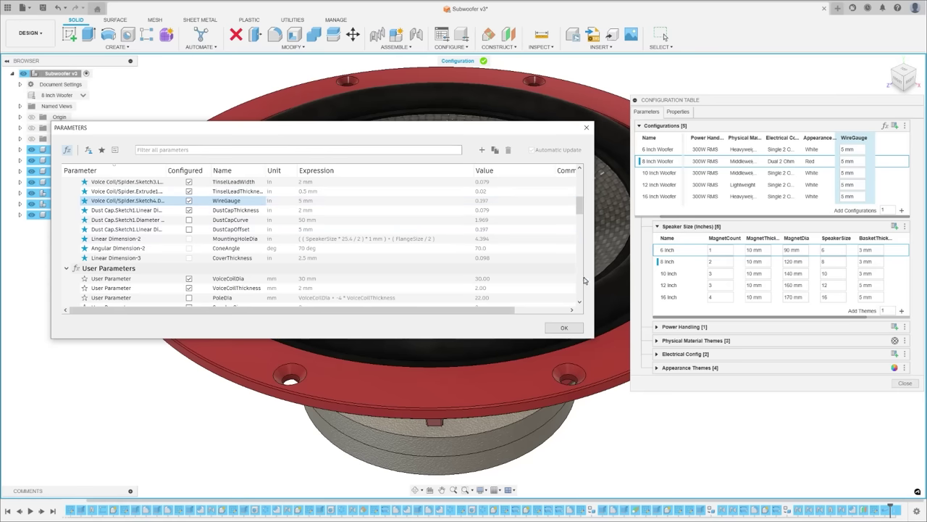
{"action": "left_click", "coordinate": [564, 328]}
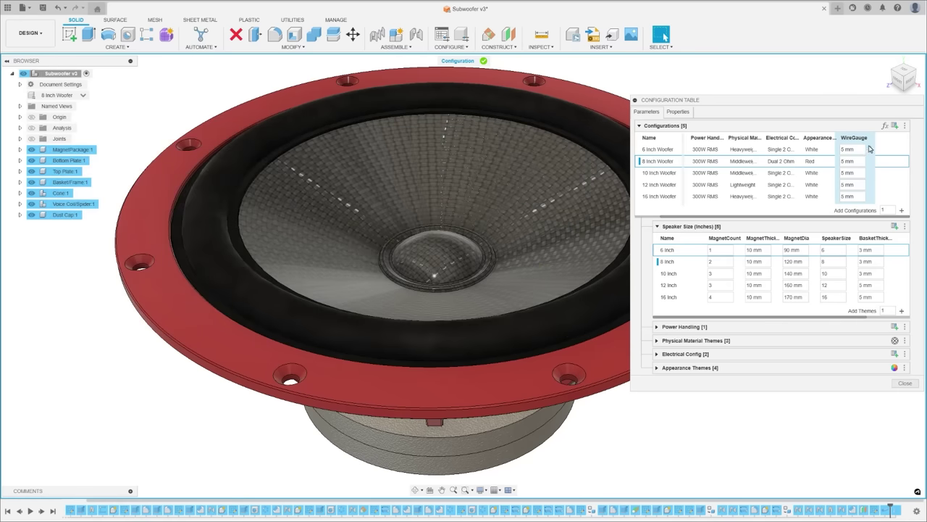
{"action": "right_click", "coordinate": [860, 137]}
{"action": "mouse_move", "coordinate": [885, 151]}
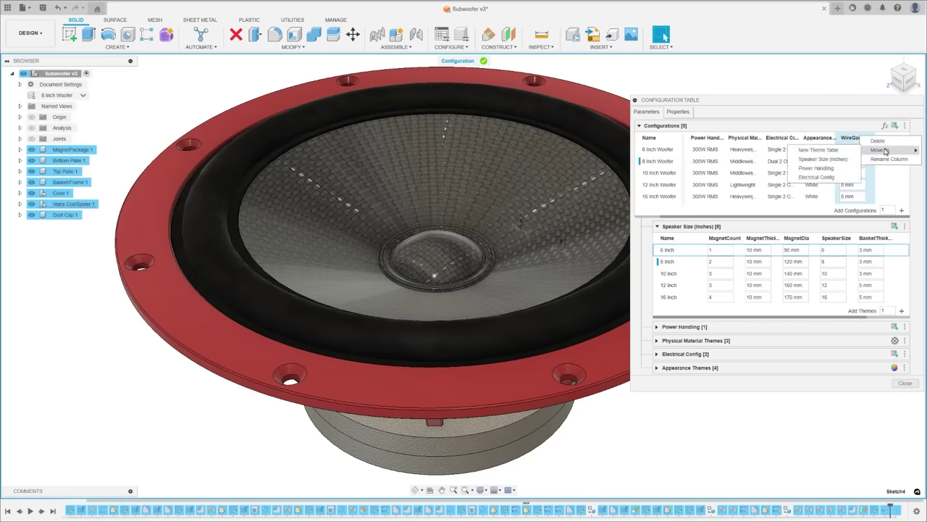
{"action": "left_click", "coordinate": [818, 168]}
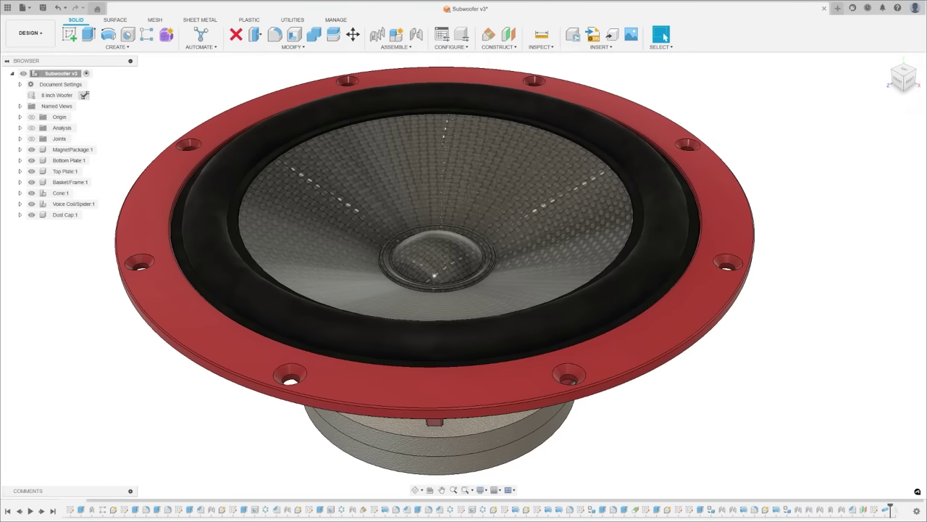
Preview the 16 Inch Woofer, then return to the 8 Inch Woofer and reopen the configuration table
{"action": "left_click", "coordinate": [83, 95]}
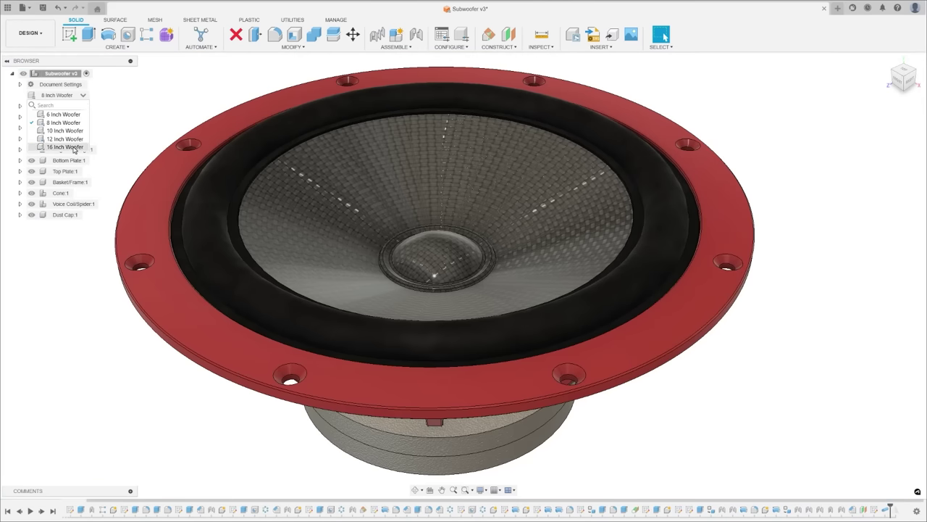
{"action": "left_click", "coordinate": [66, 147]}
{"action": "scroll", "coordinate": [477, 384], "scroll_direction": "down", "scroll_amount": 5}
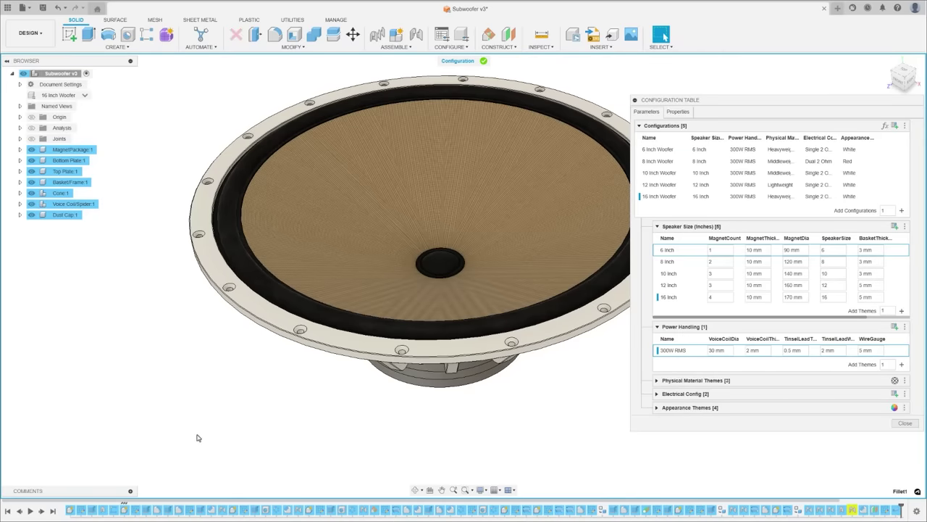
{"action": "left_click", "coordinate": [904, 423]}
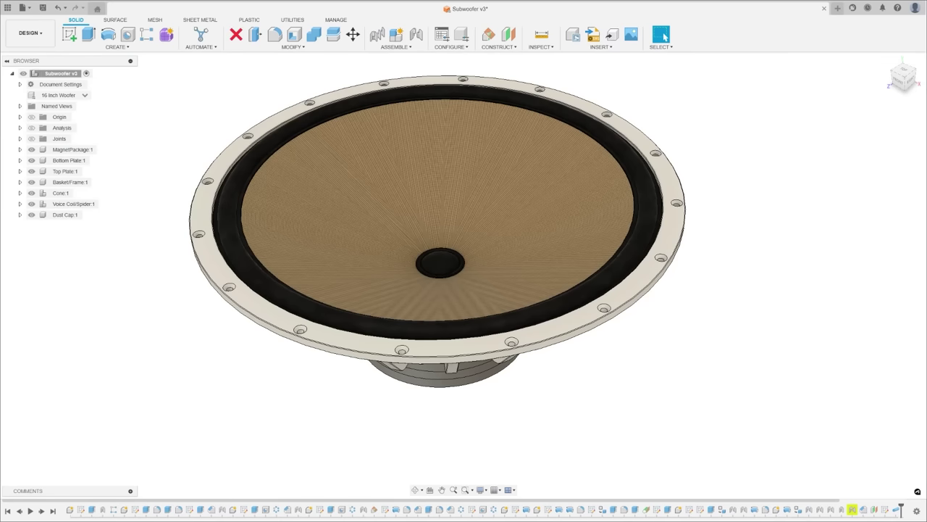
{"action": "left_click", "coordinate": [86, 96]}
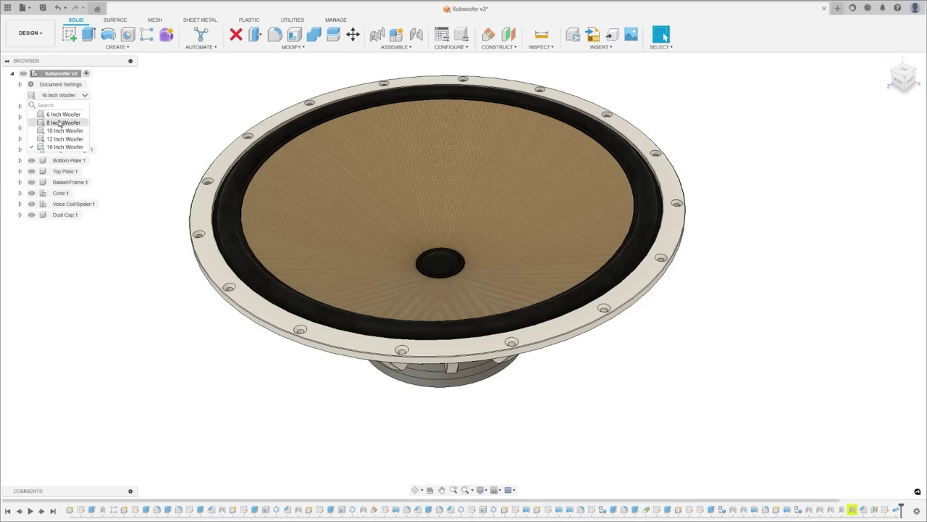
{"action": "left_click", "coordinate": [65, 122]}
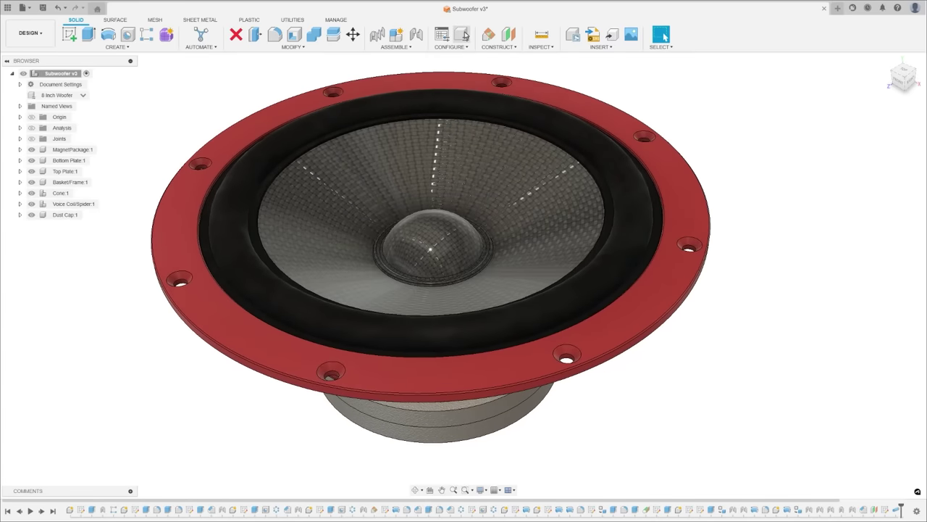
{"action": "left_click", "coordinate": [463, 35]}
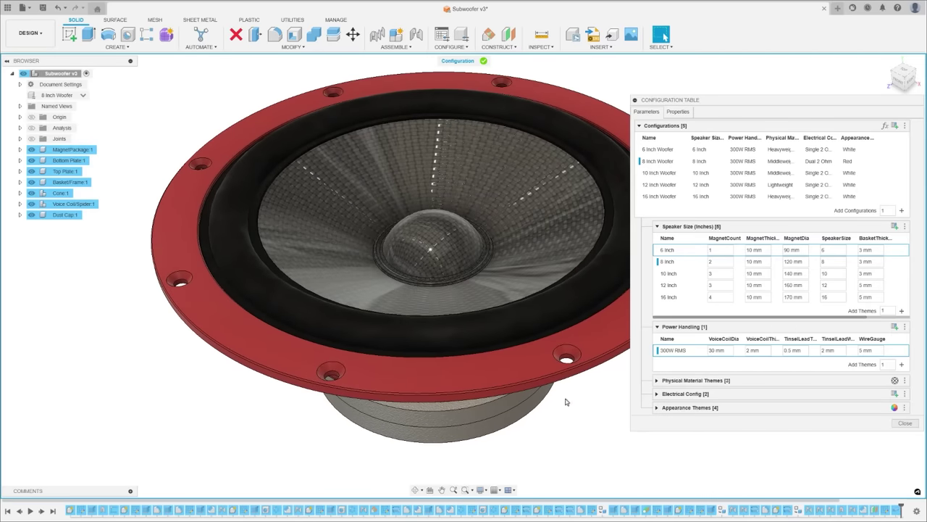
Configure the Hole1 feature so its HoleDepth is configurable
{"action": "right_click", "coordinate": [344, 510]}
{"action": "left_click", "coordinate": [377, 432]}
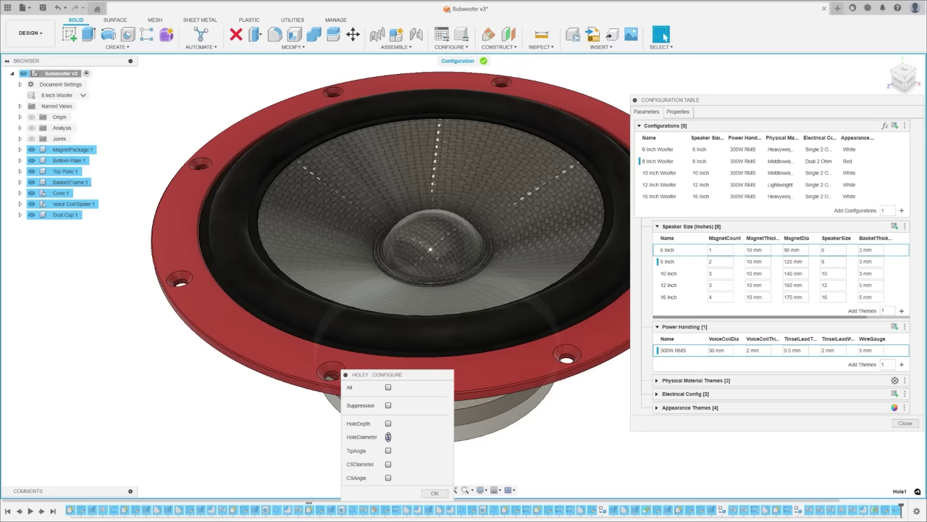
{"action": "left_click", "coordinate": [388, 423]}
{"action": "left_click", "coordinate": [433, 492]}
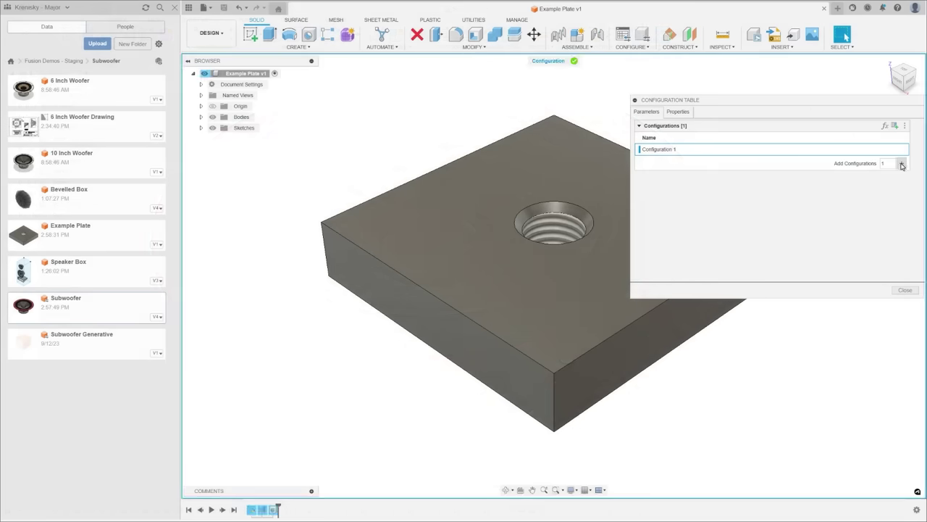
Add a second configuration and rename it Large Plate
{"action": "left_click", "coordinate": [902, 165]}
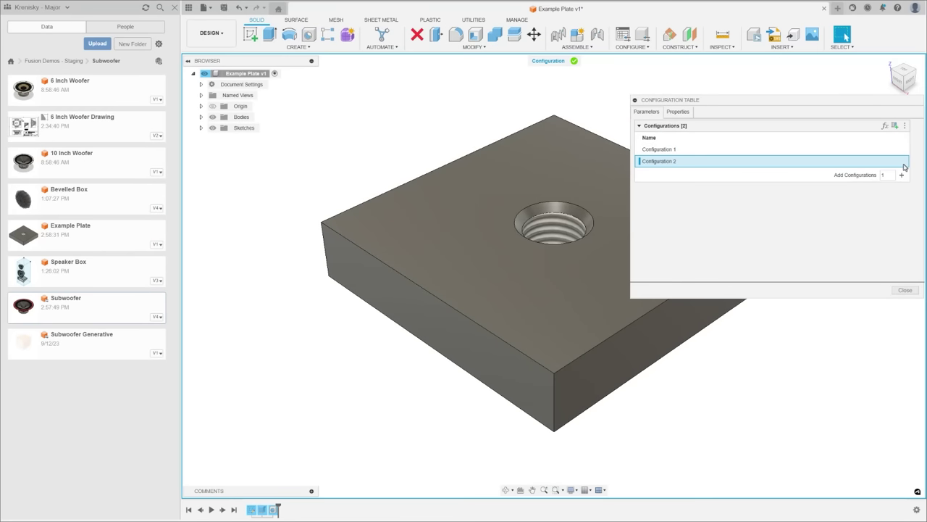
{"action": "right_click", "coordinate": [655, 162]}
{"action": "left_click", "coordinate": [674, 167]}
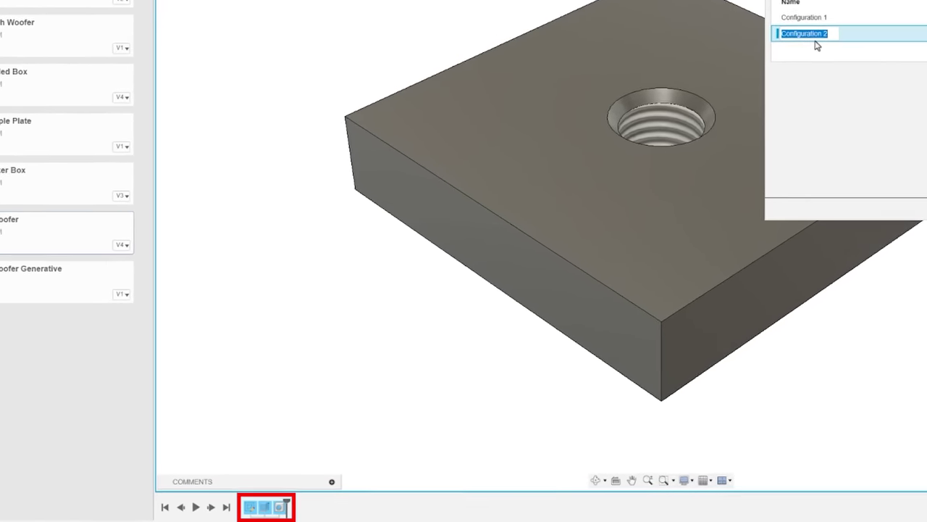
{"action": "type", "text": "Large Plate"}
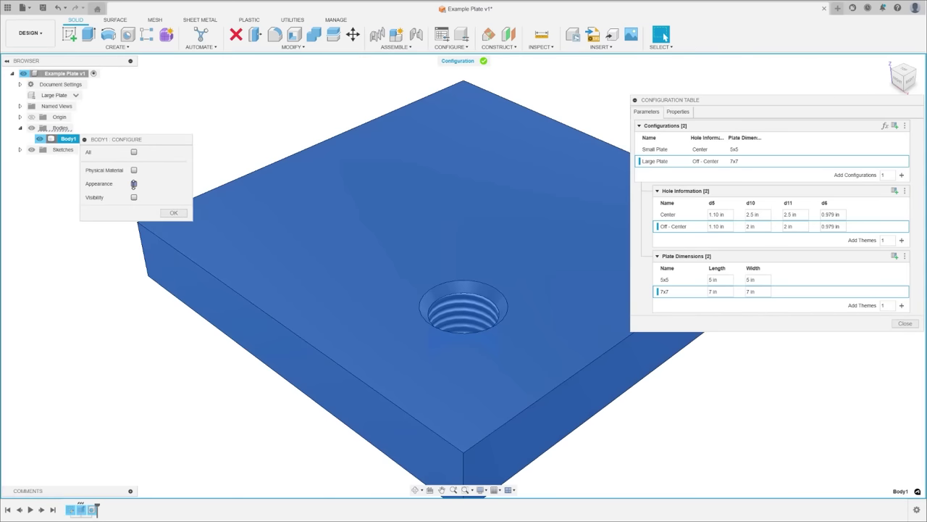
Make Body1's appearance configurable and apply Clay to the first appearance theme
{"action": "left_click", "coordinate": [134, 184]}
{"action": "left_click", "coordinate": [174, 212]}
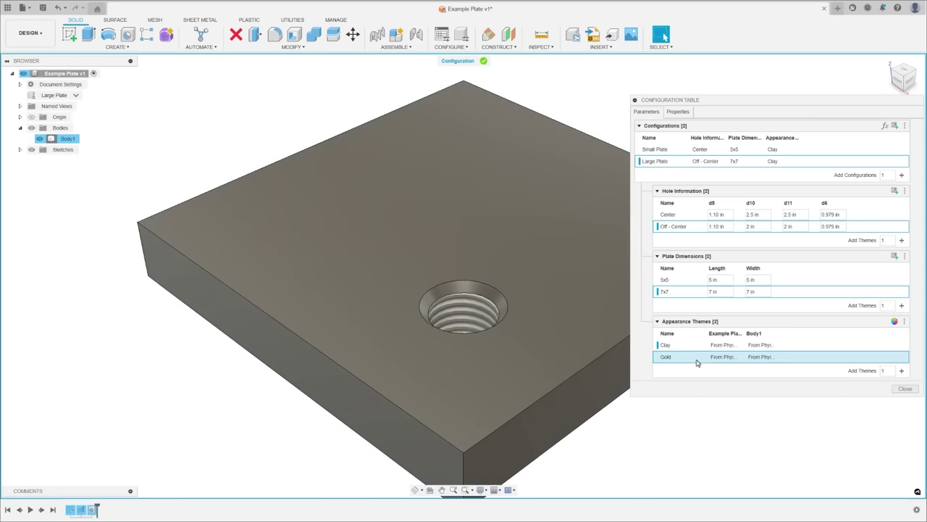
{"action": "left_click", "coordinate": [761, 346]}
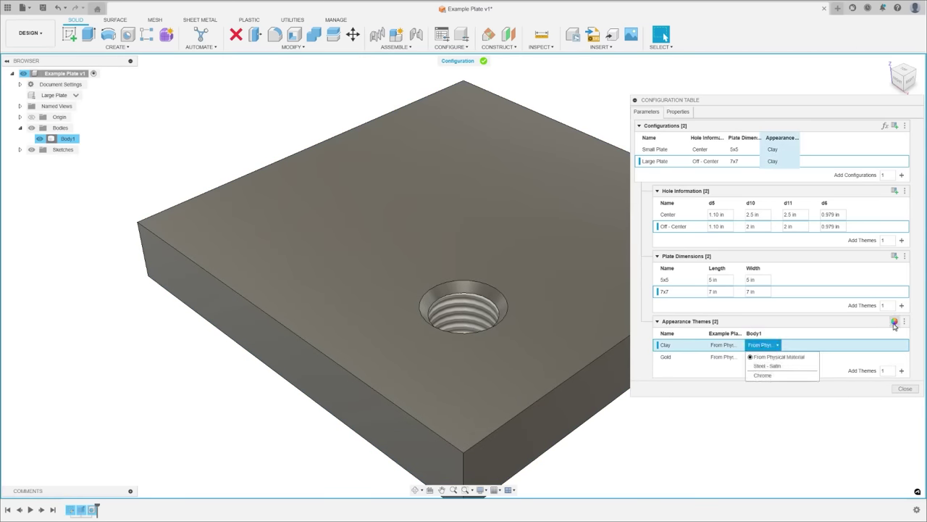
{"action": "left_click", "coordinate": [895, 322]}
{"action": "left_click_drag", "start_coordinate": [834, 328], "coordinate": [586, 329]}
{"action": "left_click", "coordinate": [905, 422]}
Apply the Gold appearance to the second theme's Body1 cell
{"action": "left_click", "coordinate": [765, 355]}
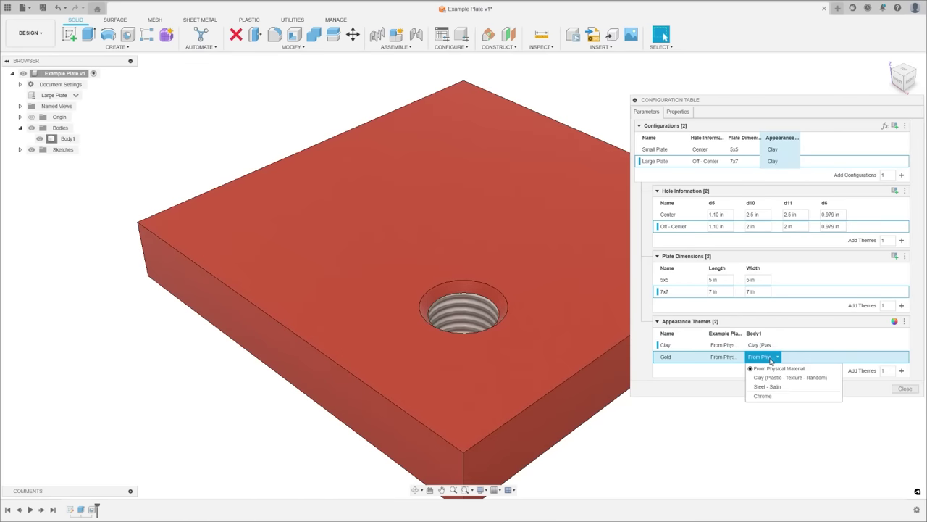
{"action": "left_click", "coordinate": [893, 322]}
{"action": "left_click_drag", "start_coordinate": [804, 370], "coordinate": [550, 304]}
{"action": "left_click", "coordinate": [906, 421]}
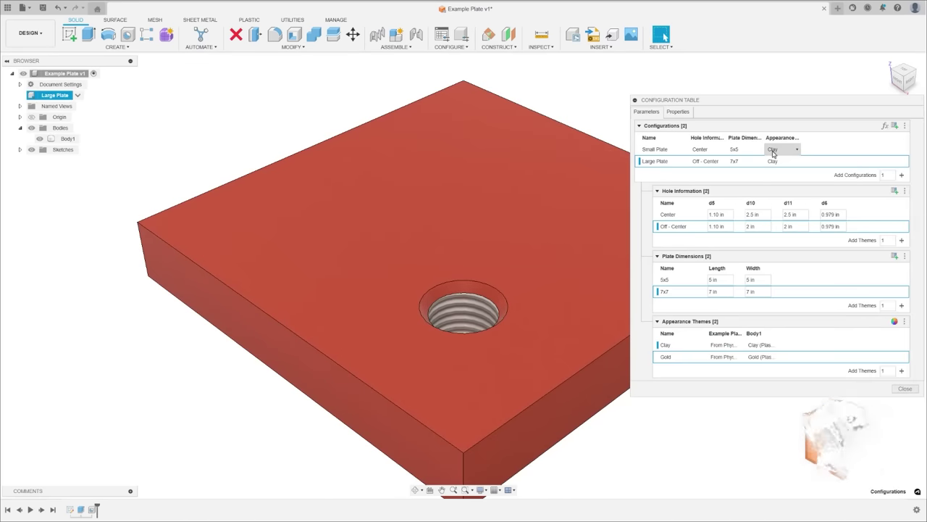
{"action": "left_click", "coordinate": [773, 149]}
Set Small Plate's appearance theme to Gold and switch the model to Small Plate
{"action": "left_click", "coordinate": [773, 158]}
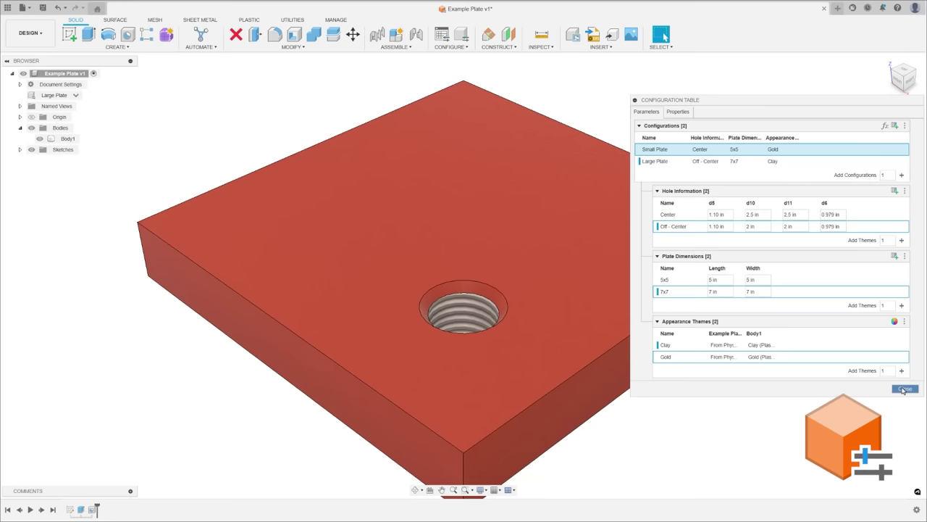
{"action": "left_click", "coordinate": [904, 389]}
{"action": "left_click", "coordinate": [75, 95]}
{"action": "left_click", "coordinate": [57, 117]}
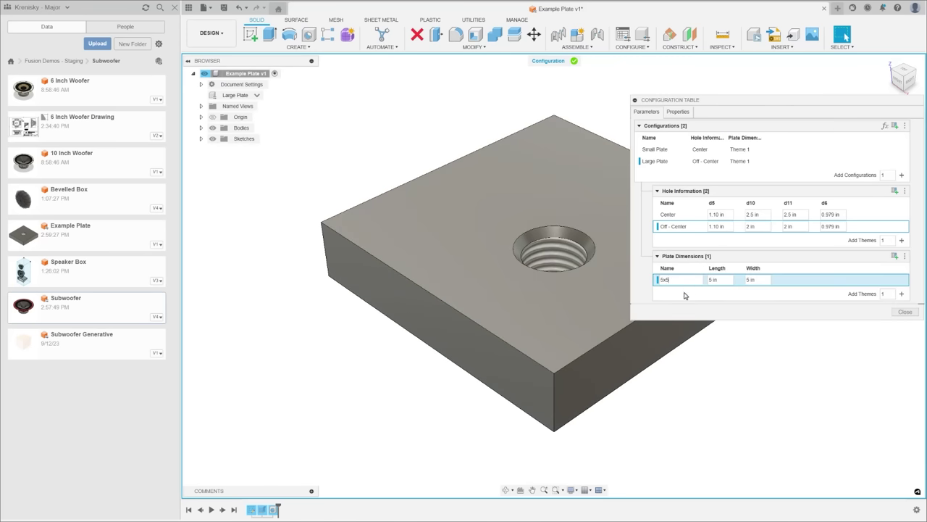
Duplicate the 5x5 plate dimension row and give the copy a 7 in length
{"action": "right_click", "coordinate": [680, 284]}
{"action": "left_click", "coordinate": [691, 291]}
{"action": "double_click", "coordinate": [674, 291]}
{"action": "double_click", "coordinate": [712, 291]}
{"action": "type", "text": "7x7"}
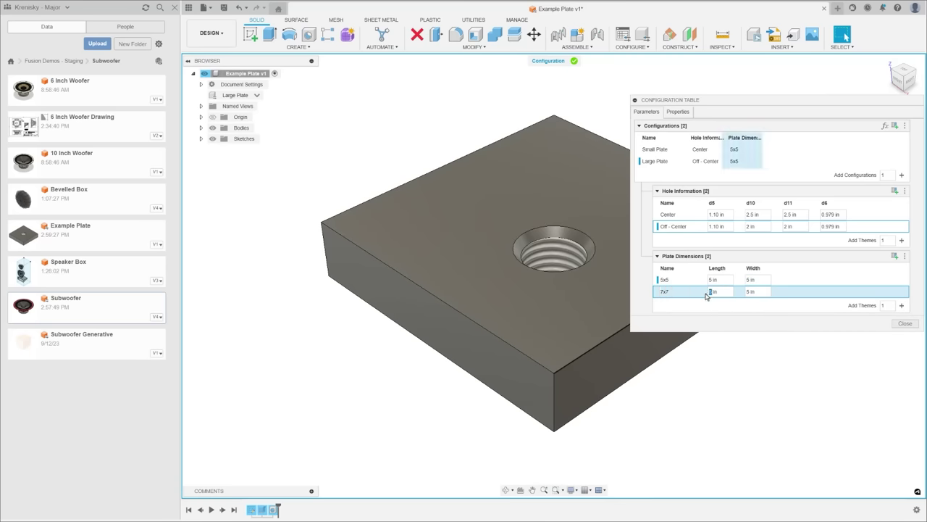
{"action": "left_click", "coordinate": [749, 292]}
Assign 7x7 dimensions to the Large Plate and toggle between the plate configurations
{"action": "left_click", "coordinate": [733, 161]}
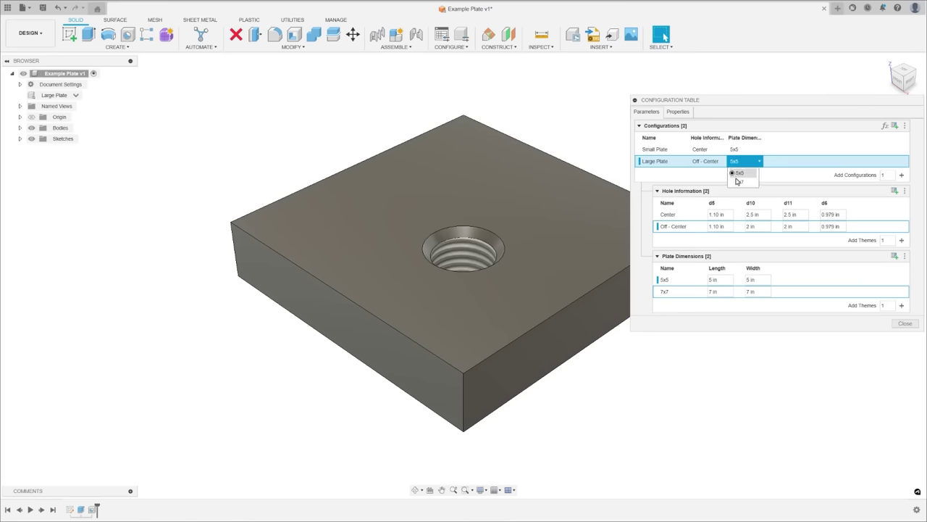
{"action": "left_click", "coordinate": [746, 183]}
{"action": "left_click", "coordinate": [905, 323]}
{"action": "left_click", "coordinate": [76, 95]}
{"action": "left_click", "coordinate": [55, 116]}
{"action": "left_click", "coordinate": [76, 95]}
{"action": "left_click", "coordinate": [54, 106]}
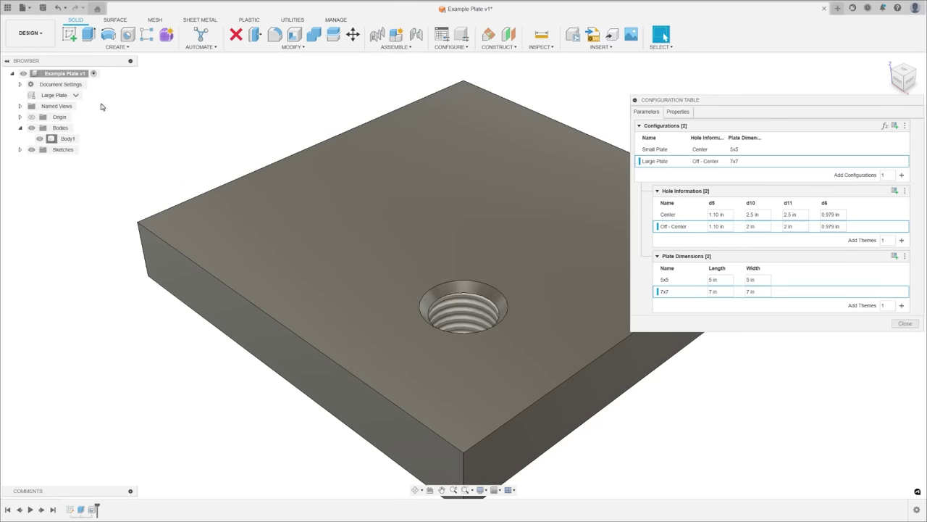
Make Body1's appearance configurable and name its themes Clay and Gold
{"action": "right_click", "coordinate": [58, 139]}
{"action": "left_click", "coordinate": [86, 178]}
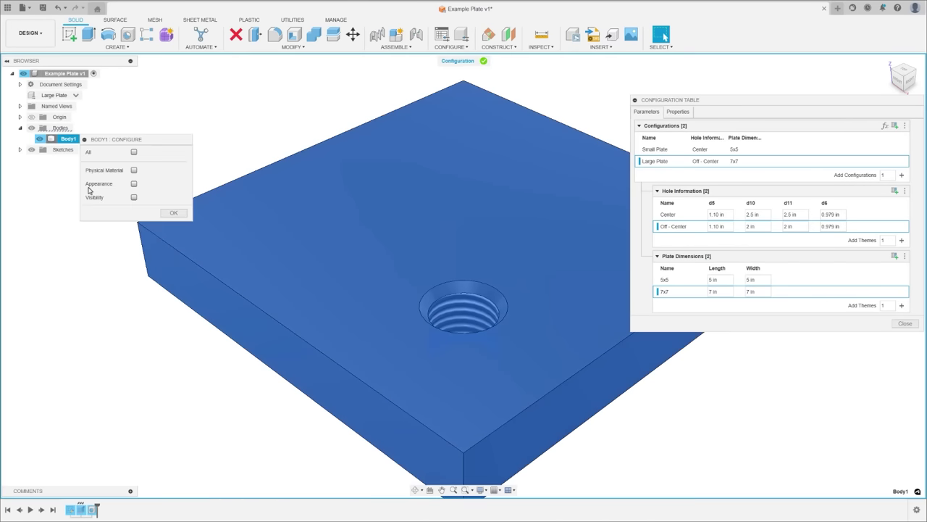
{"action": "left_click", "coordinate": [134, 183]}
{"action": "left_click", "coordinate": [174, 212]}
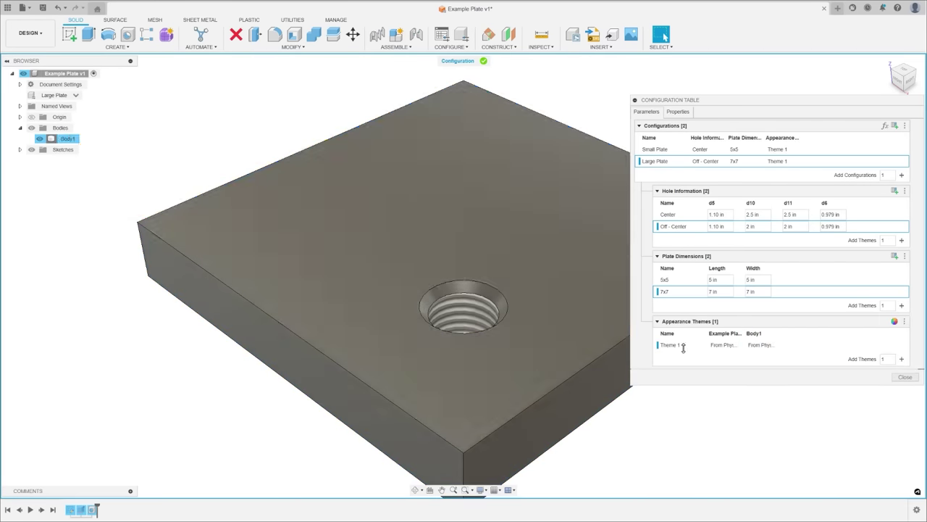
{"action": "double_click", "coordinate": [670, 346]}
{"action": "type", "text": "Clay"}
{"action": "double_click", "coordinate": [681, 356]}
{"action": "type", "text": "Gold"}
{"action": "key", "text": "Return"}
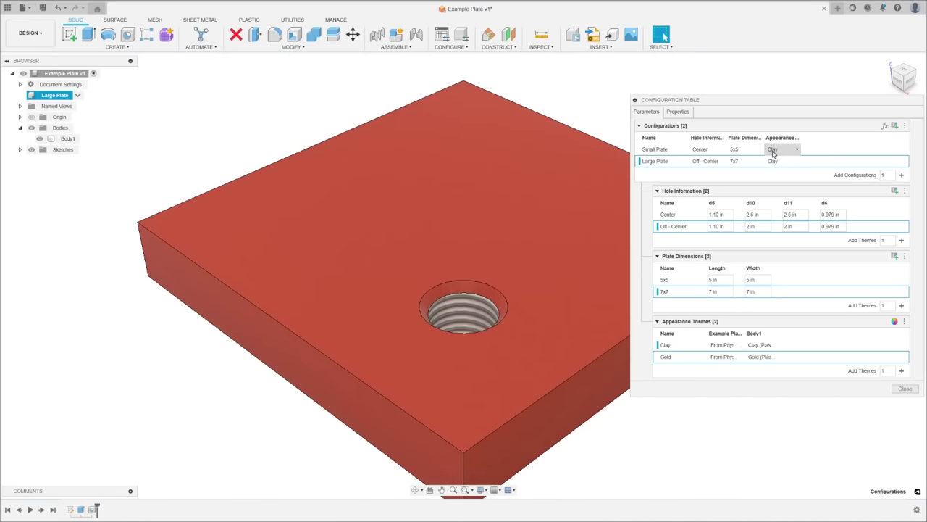
Set Small Plate's appearance to Gold and close the configuration table
{"action": "left_click", "coordinate": [774, 150]}
{"action": "left_click", "coordinate": [786, 172]}
{"action": "left_click", "coordinate": [904, 389]}
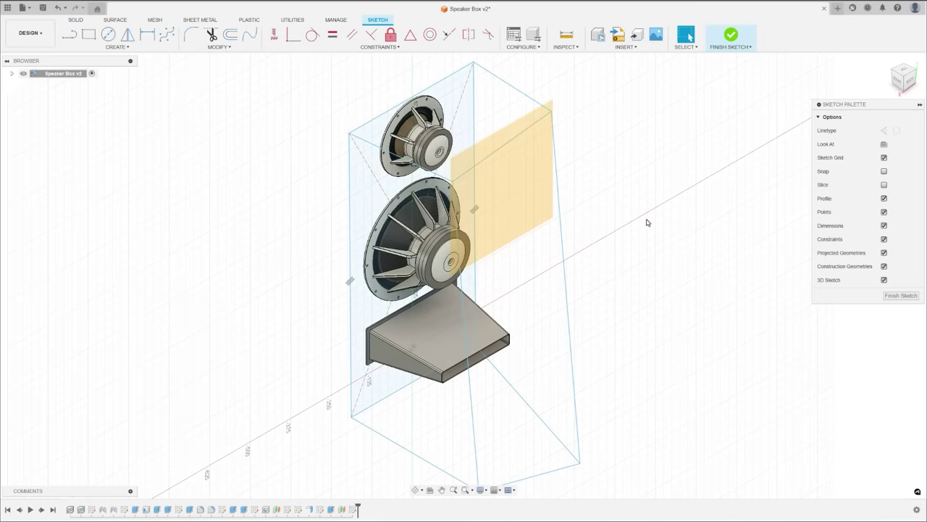
Constrain the slanted box edges vertical, then drag the top-right corner and lower line end
{"action": "left_click", "coordinate": [274, 34]}
{"action": "left_click", "coordinate": [569, 311]}
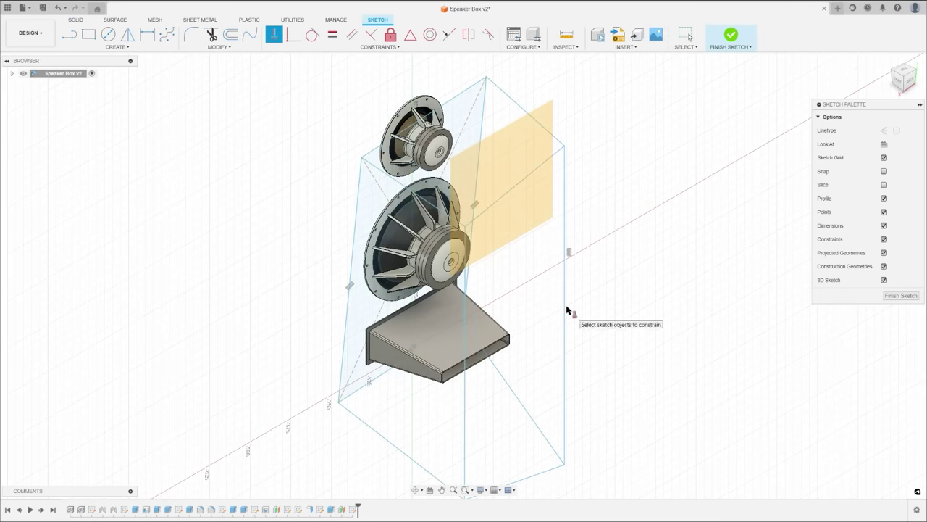
{"action": "left_click", "coordinate": [528, 415]}
{"action": "left_click", "coordinate": [398, 447]}
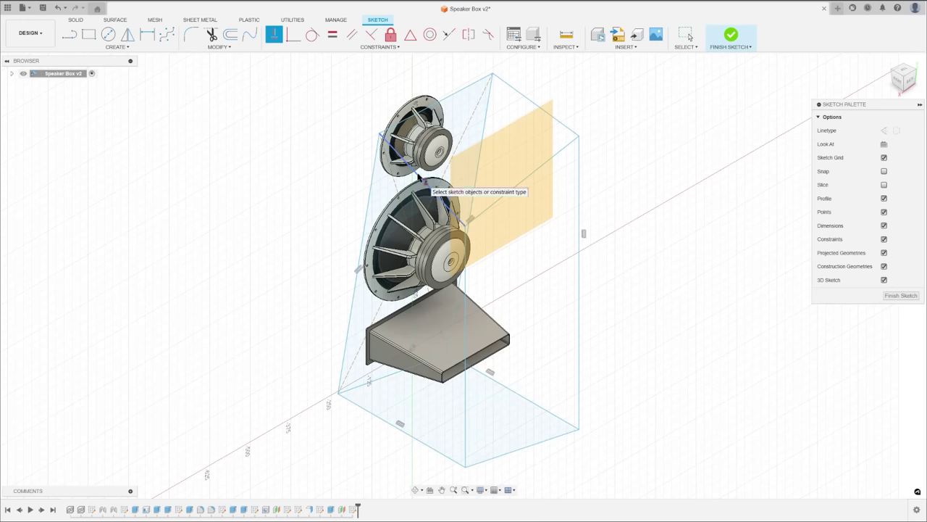
{"action": "left_click", "coordinate": [449, 98]}
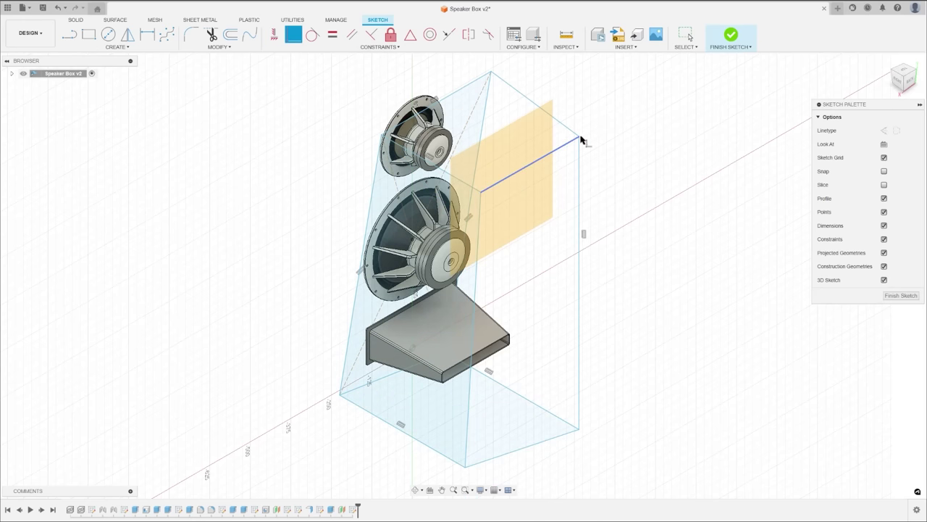
{"action": "mouse_move", "coordinate": [584, 138]}
{"action": "left_mouse_down"}
{"action": "mouse_move", "coordinate": [543, 128]}
{"action": "mouse_move", "coordinate": [667, 131]}
{"action": "left_mouse_up"}
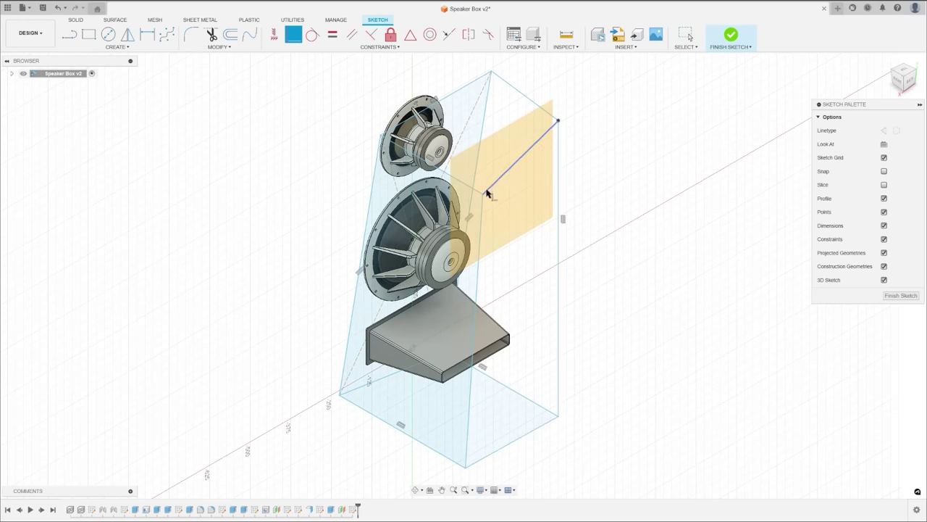
{"action": "mouse_move", "coordinate": [487, 193]}
{"action": "left_mouse_down"}
{"action": "mouse_move", "coordinate": [488, 176]}
{"action": "mouse_move", "coordinate": [449, 174]}
{"action": "left_mouse_up"}
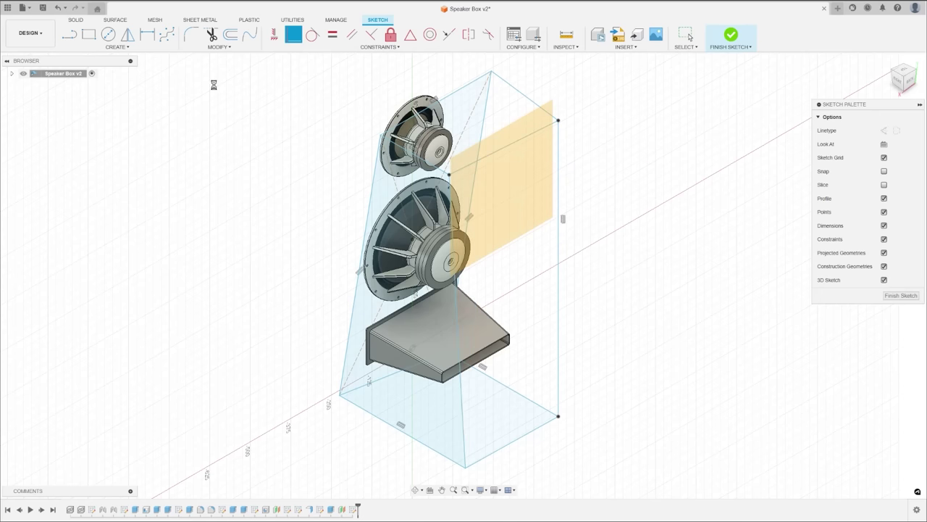
{"action": "key", "text": "Escape"}
Reshape the speaker box sketch by dragging its corners and edges into new positions
{"action": "key", "text": "d"}
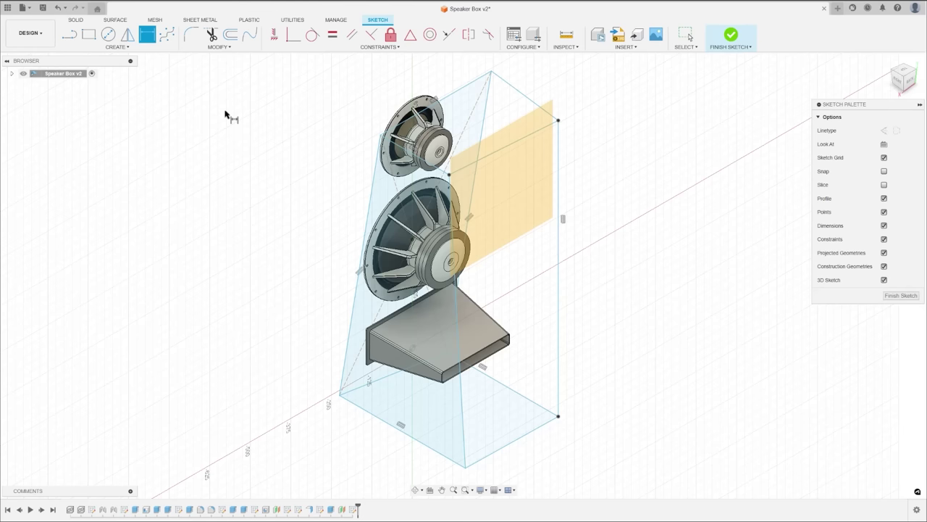
{"action": "left_click", "coordinate": [528, 440]}
{"action": "key", "text": "Escape"}
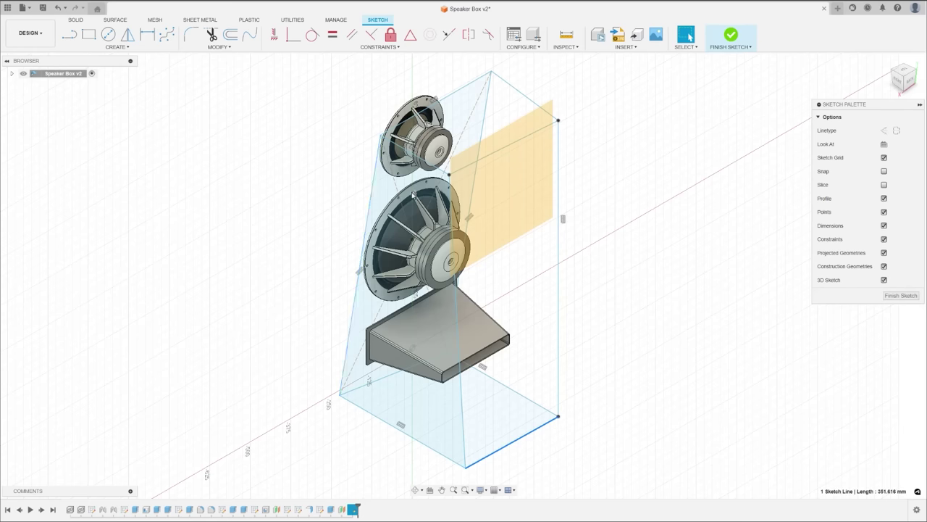
{"action": "left_click_drag", "start_coordinate": [381, 149], "coordinate": [485, 129]}
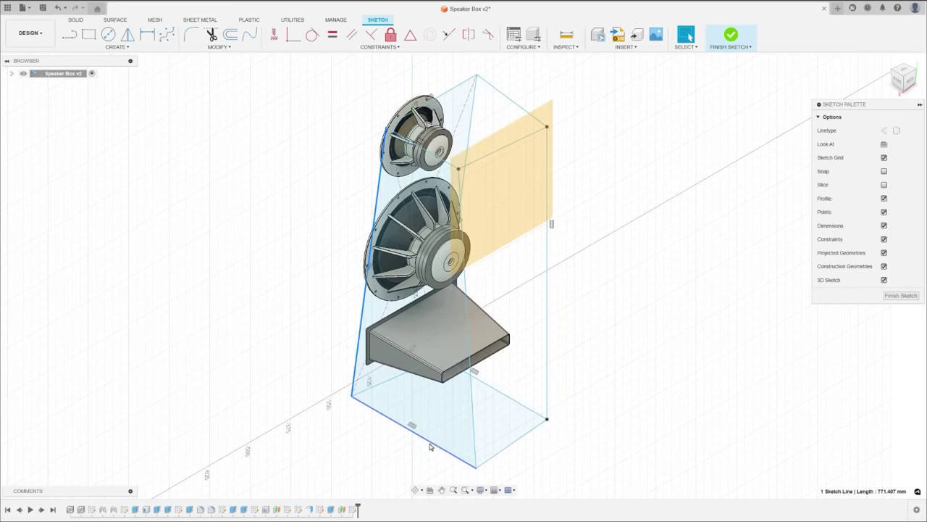
{"action": "left_click_drag", "start_coordinate": [476, 469], "coordinate": [432, 442]}
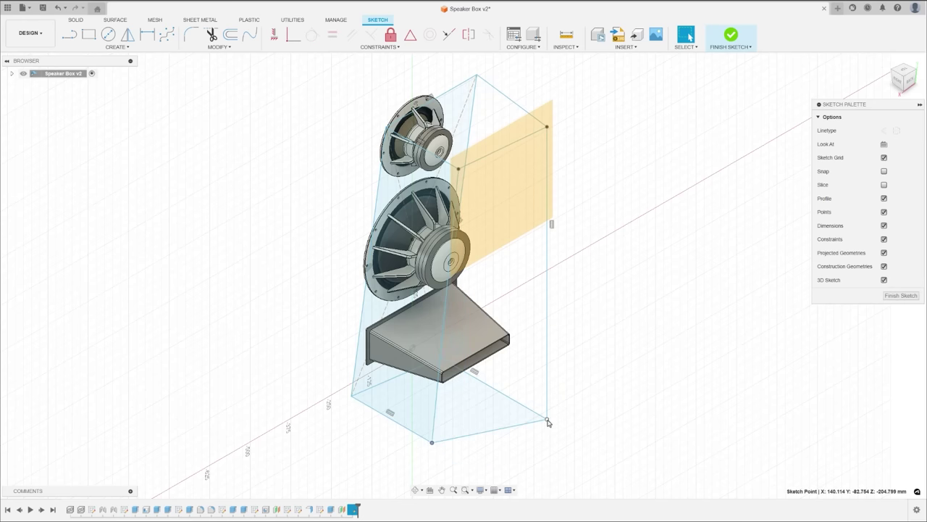
{"action": "left_click_drag", "start_coordinate": [547, 422], "coordinate": [544, 400]}
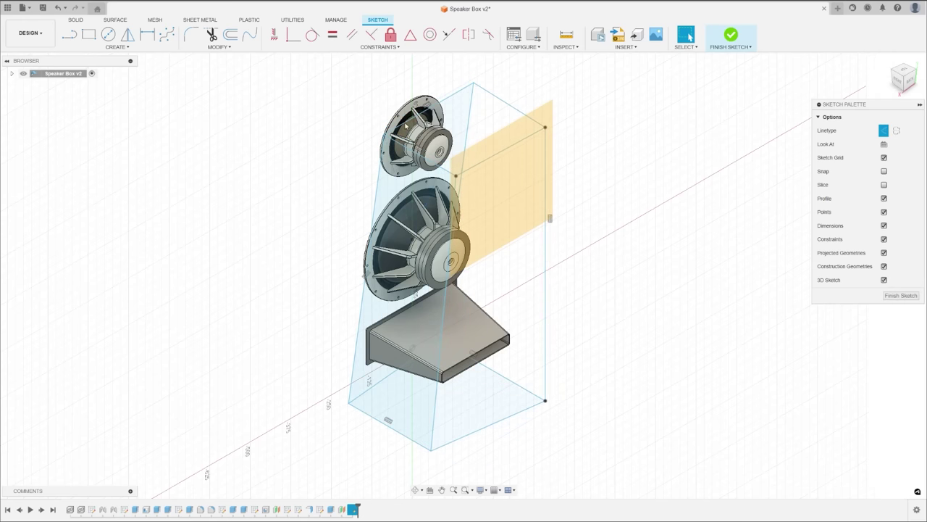
{"action": "left_click_drag", "start_coordinate": [419, 115], "coordinate": [394, 86]}
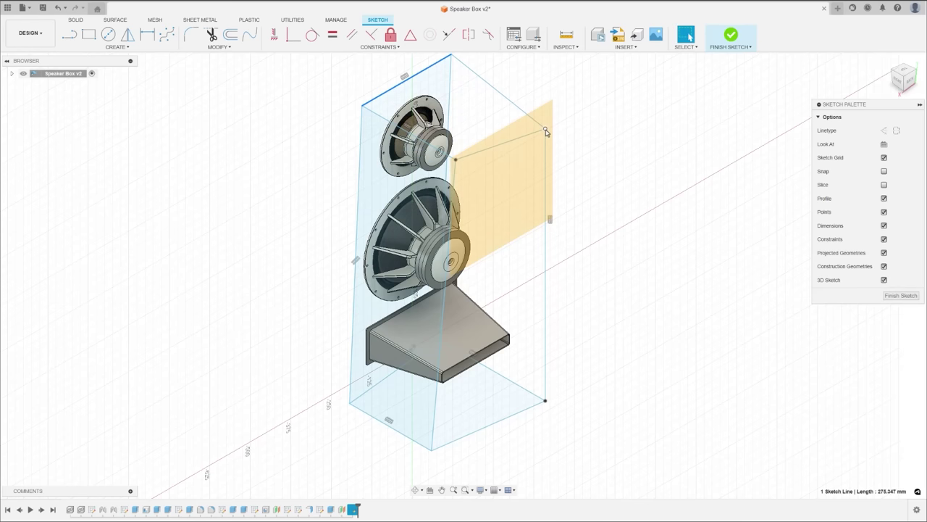
{"action": "left_click_drag", "start_coordinate": [547, 132], "coordinate": [529, 65]}
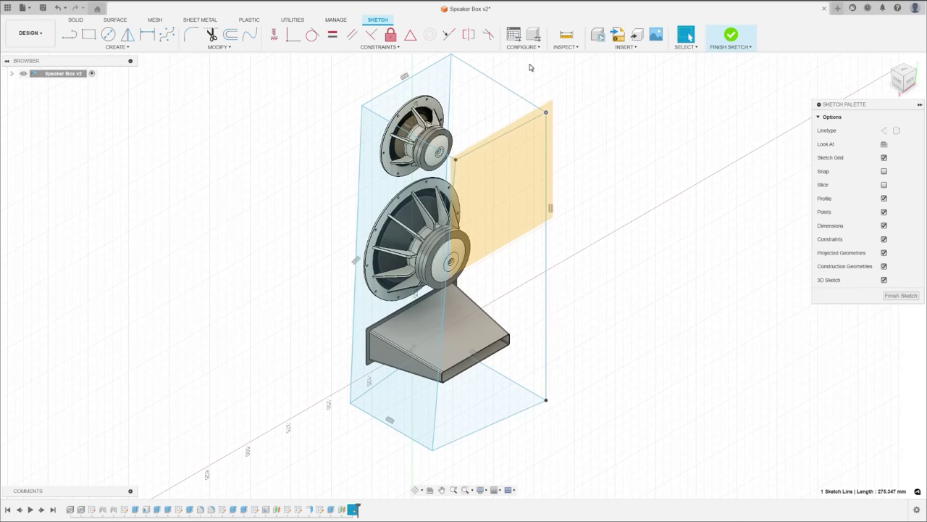
Make the slanted left edge of the box vertical with a Vertical constraint
{"action": "left_click", "coordinate": [278, 34]}
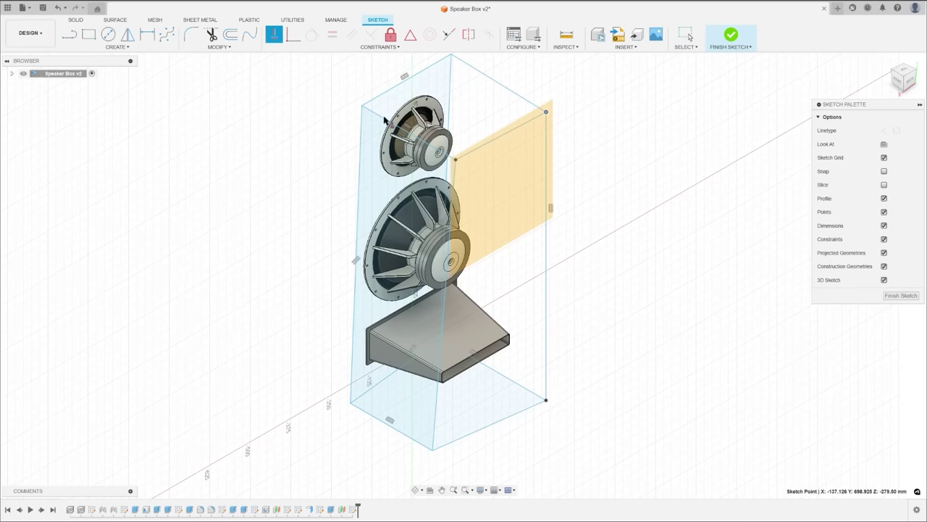
{"action": "left_click_drag", "start_coordinate": [441, 343], "coordinate": [445, 433]}
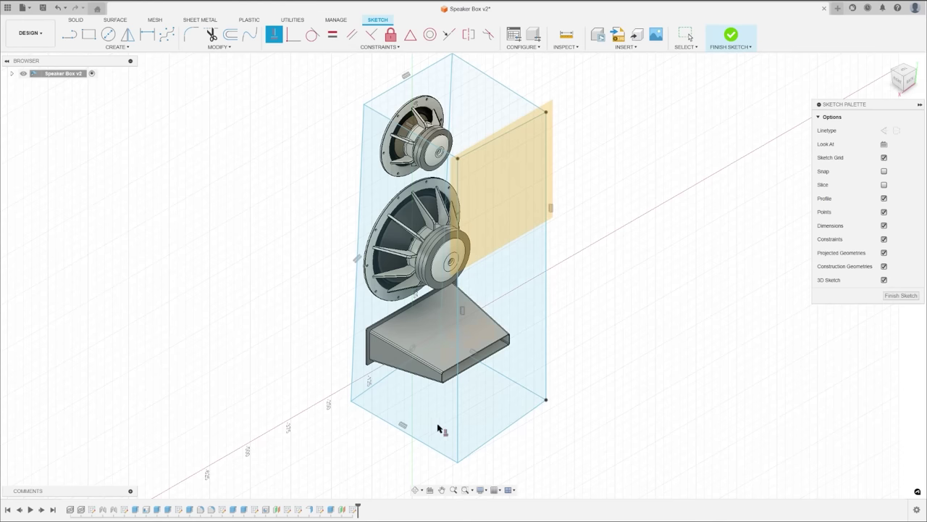
{"action": "left_click", "coordinate": [502, 437]}
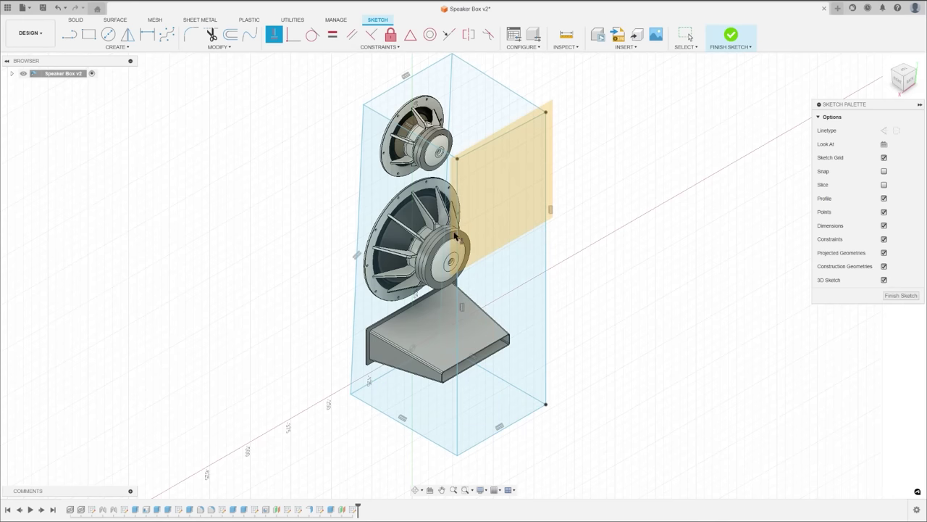
{"action": "left_click", "coordinate": [360, 210]}
{"action": "key", "text": "Escape"}
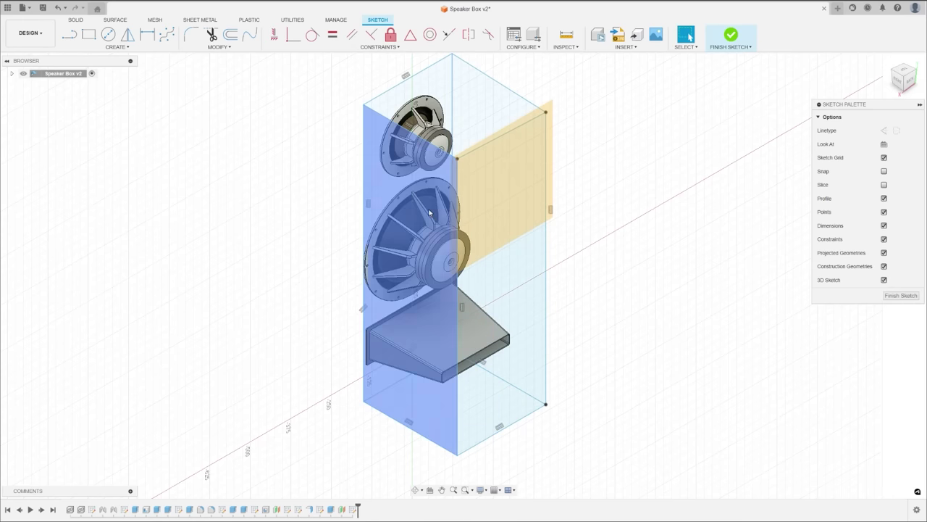
{"action": "left_click_drag", "start_coordinate": [365, 167], "coordinate": [349, 185]}
Dimension the left vertical edge to 800 mm, then pick the right vertical edge
{"action": "key", "text": "d"}
{"action": "left_click", "coordinate": [349, 190]}
{"action": "left_click", "coordinate": [282, 212]}
{"action": "type", "text": "800"}
{"action": "key", "text": "Return"}
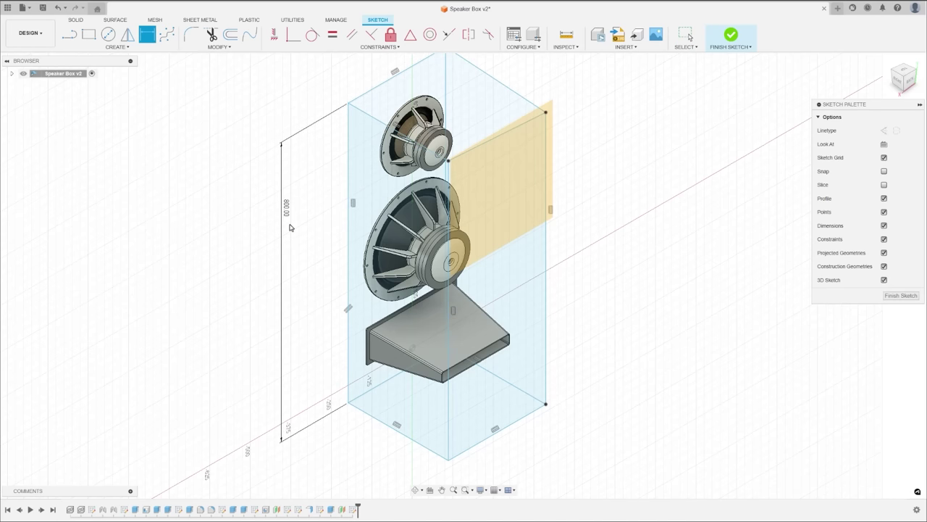
{"action": "left_click", "coordinate": [547, 166]}
Place the right-edge dimension and switch the drawing to the 6 Inch Woofer configuration
{"action": "left_click", "coordinate": [618, 178]}
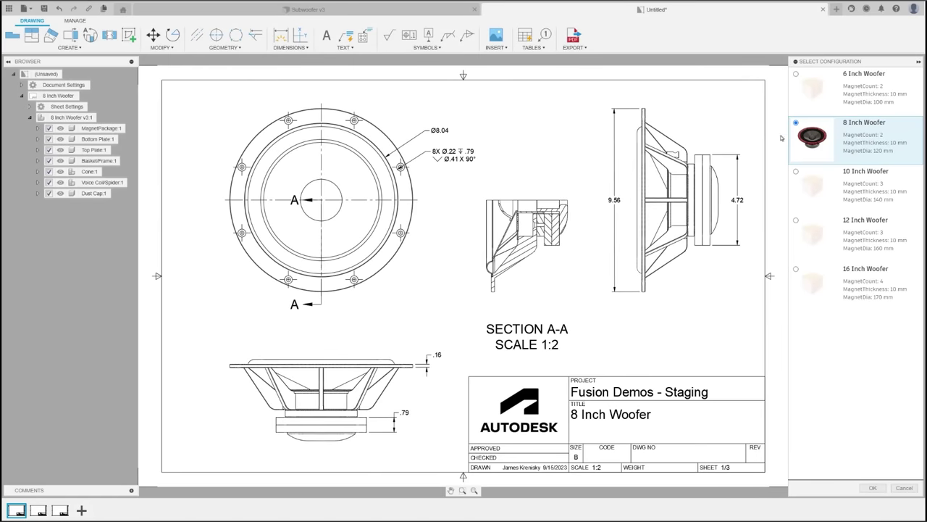
{"action": "left_click", "coordinate": [859, 93]}
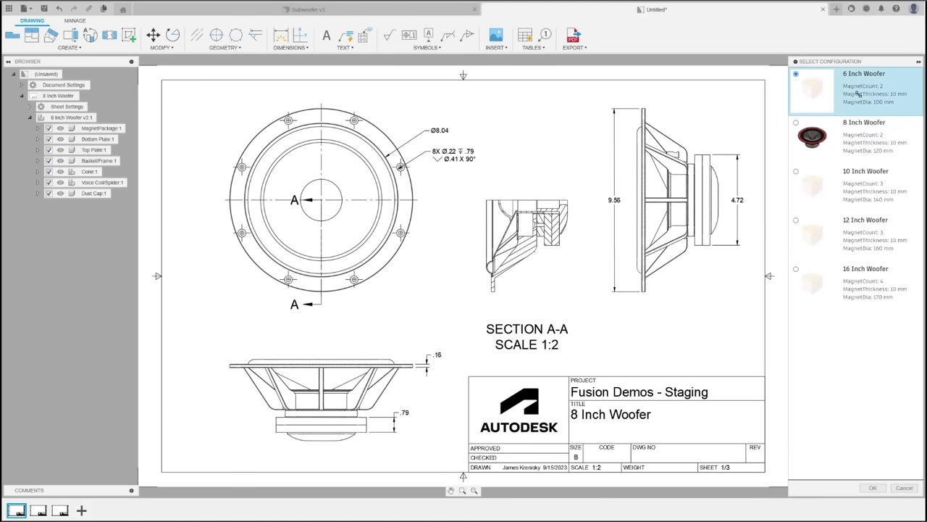
{"action": "left_click", "coordinate": [876, 489]}
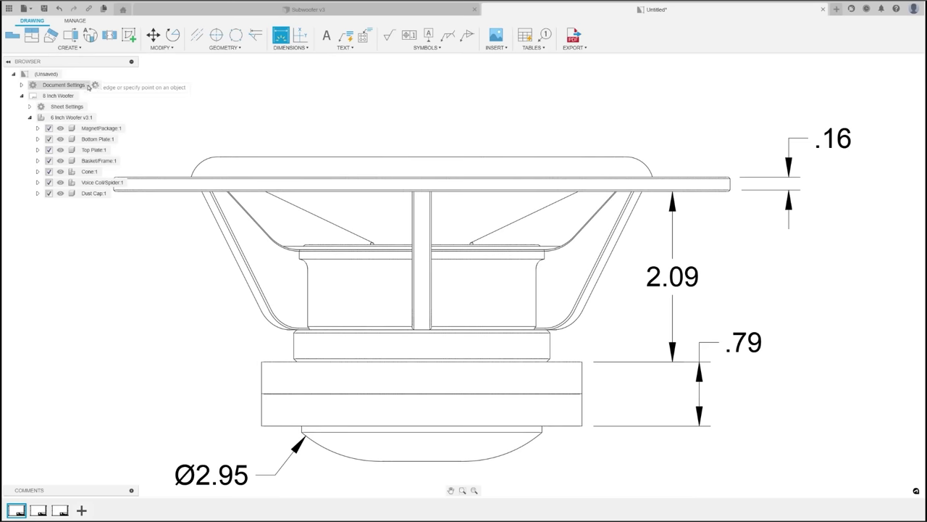
Set the dimension arrowheads to Right Angle in Document Settings
{"action": "left_click", "coordinate": [94, 86]}
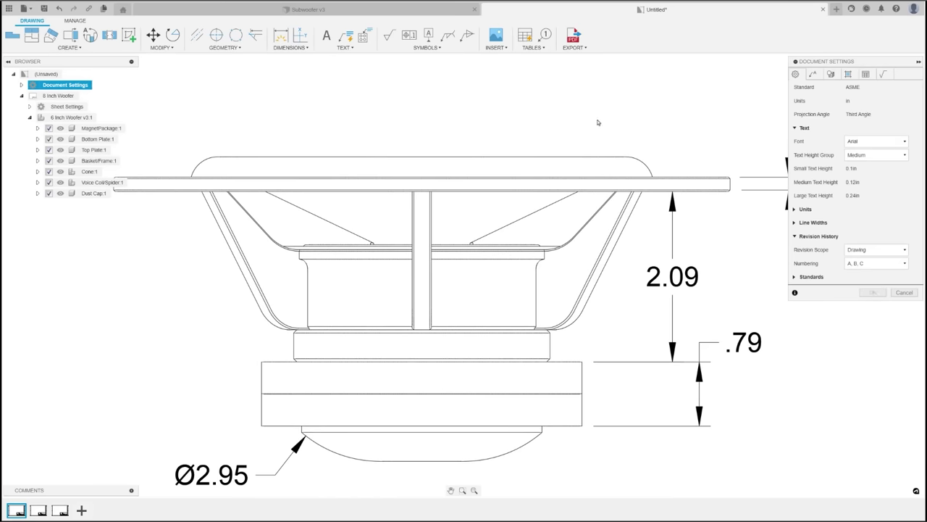
{"action": "left_click", "coordinate": [815, 75]}
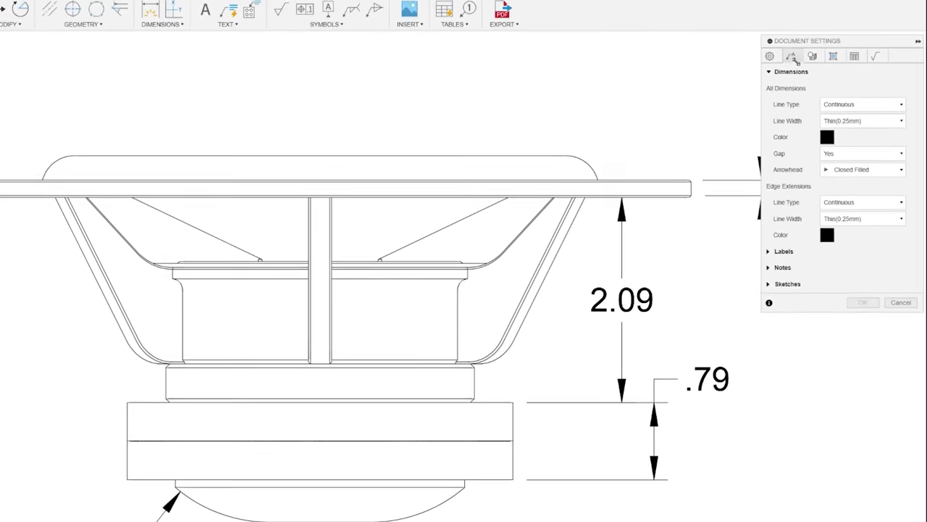
{"action": "left_click", "coordinate": [848, 170]}
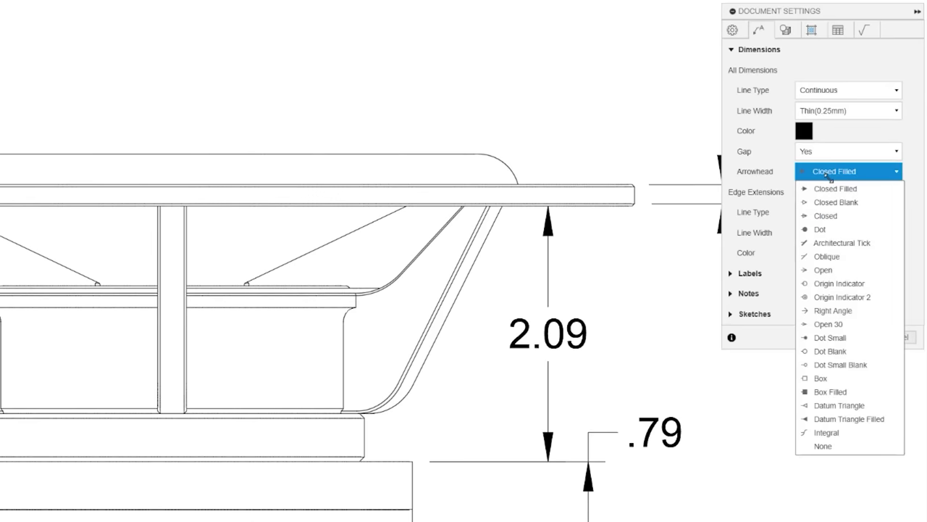
{"action": "left_click", "coordinate": [826, 311]}
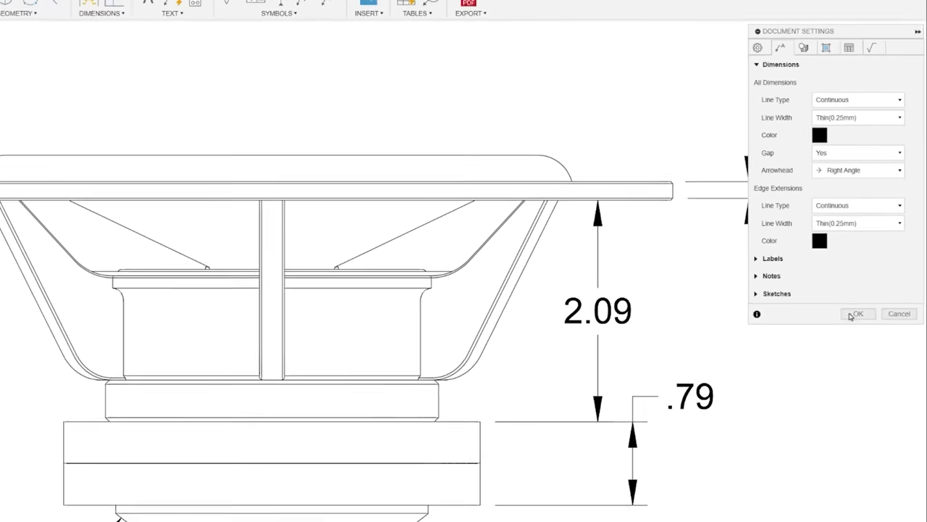
{"action": "left_click", "coordinate": [853, 314]}
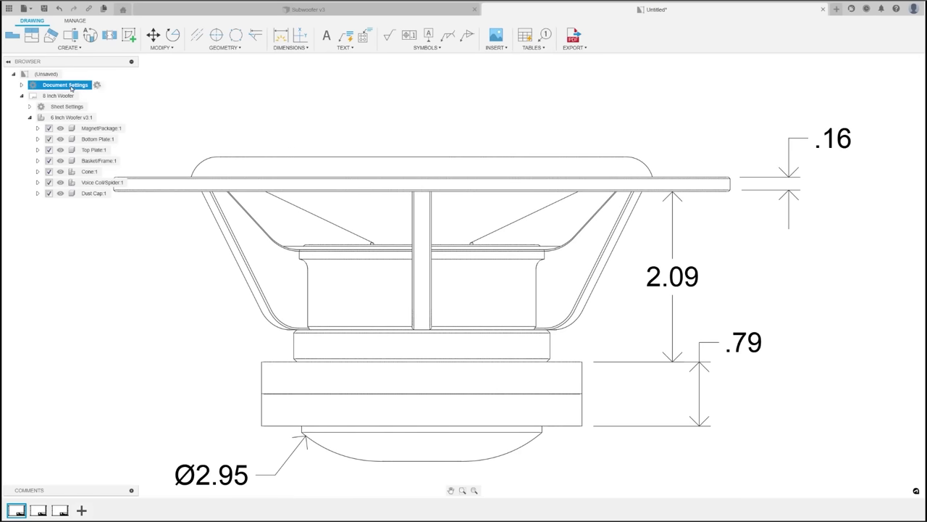
Change the dimension arrowheads from Right Angle to Closed
{"action": "left_click", "coordinate": [98, 86]}
{"action": "left_click", "coordinate": [813, 74]}
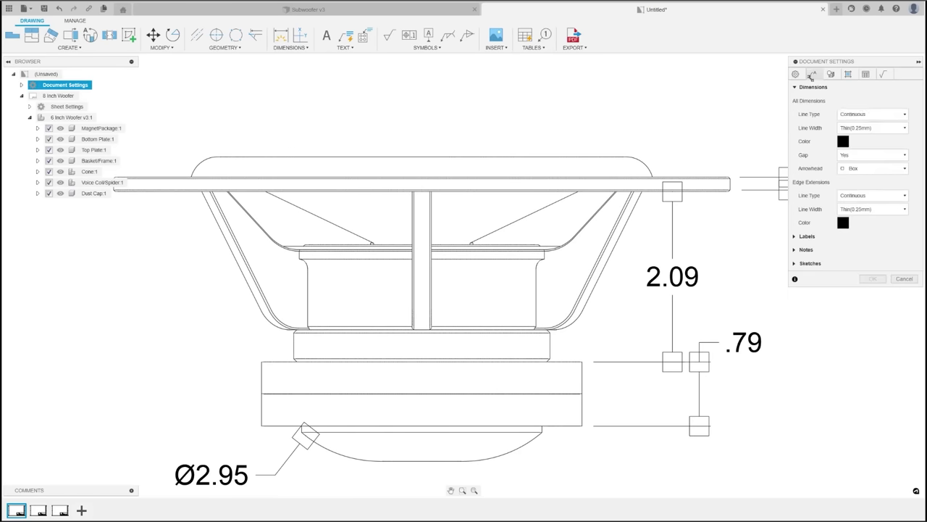
{"action": "left_click", "coordinate": [859, 169]}
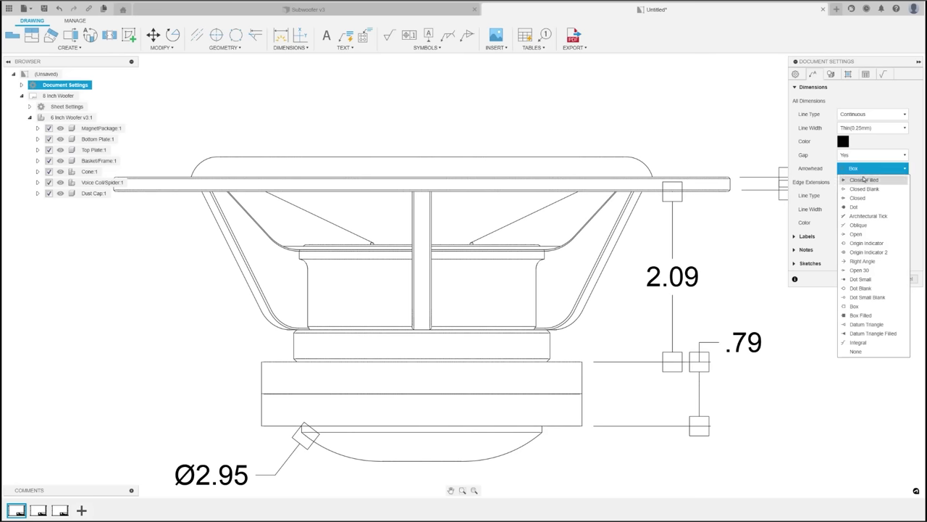
{"action": "left_click", "coordinate": [860, 197]}
{"action": "left_click", "coordinate": [874, 279]}
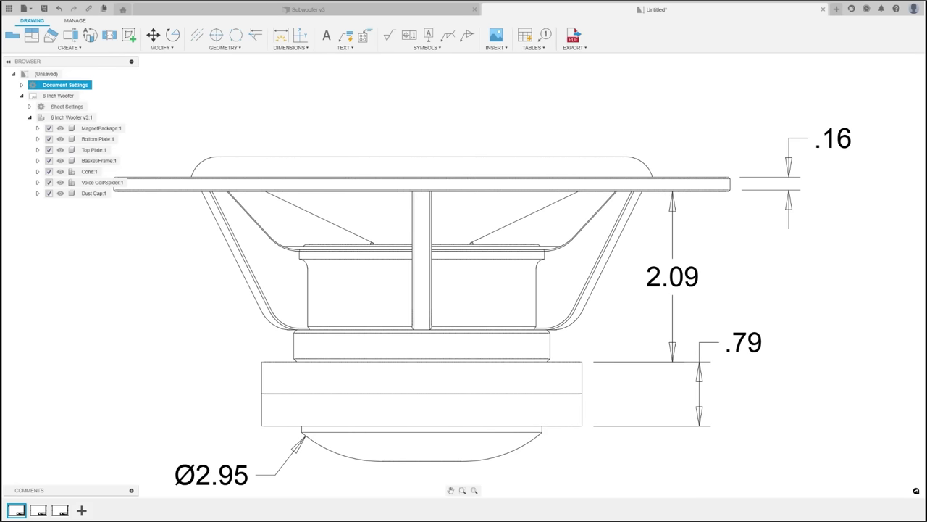
Review the dimension and extension line width options without changing them
{"action": "left_click", "coordinate": [96, 85]}
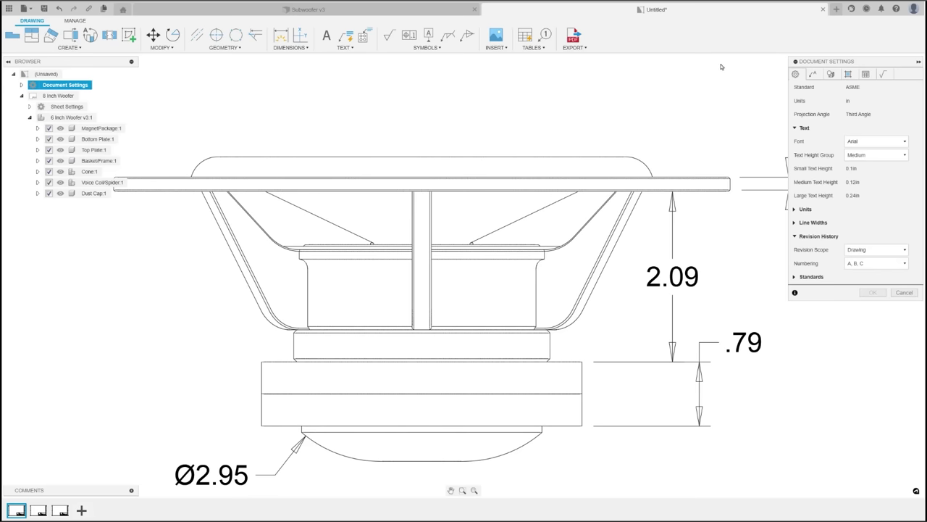
{"action": "left_click", "coordinate": [823, 73]}
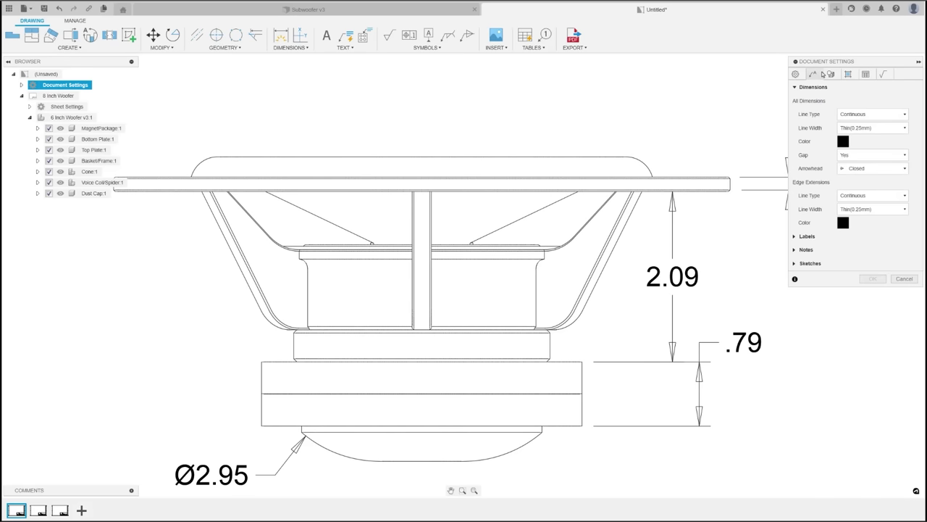
{"action": "left_click", "coordinate": [868, 128]}
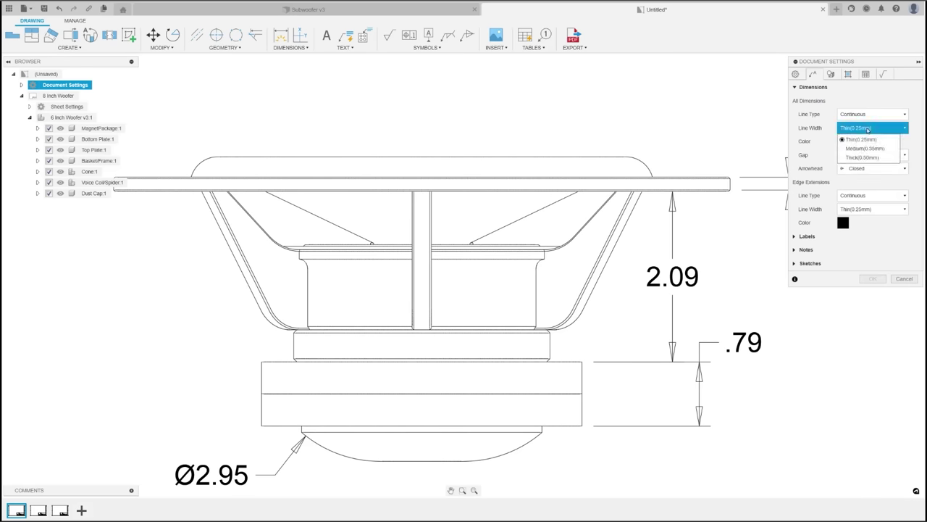
{"action": "left_click", "coordinate": [868, 129]}
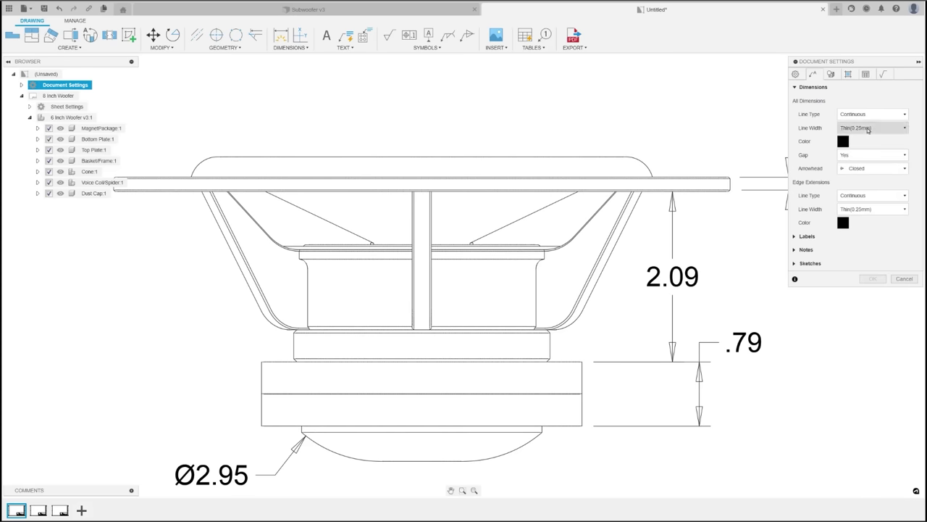
{"action": "left_click", "coordinate": [884, 210]}
{"action": "left_click", "coordinate": [886, 211]}
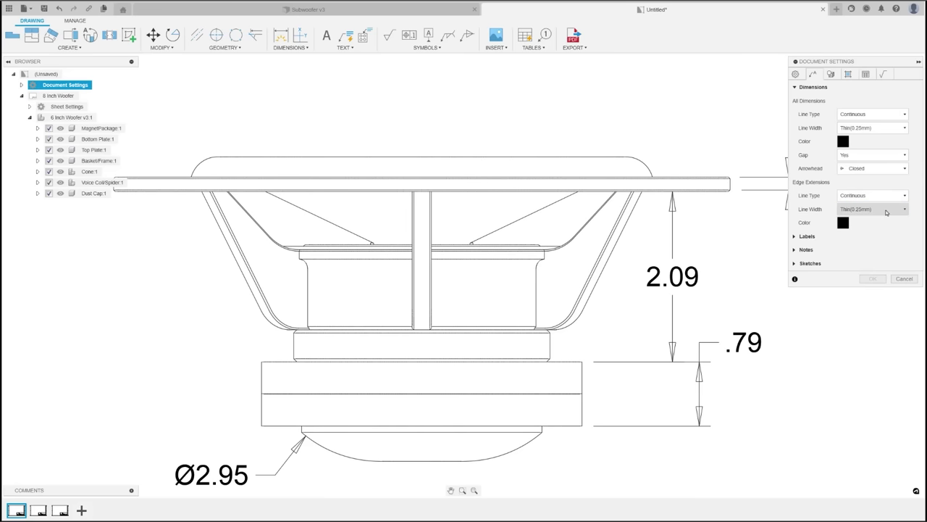
{"action": "left_click", "coordinate": [795, 74]}
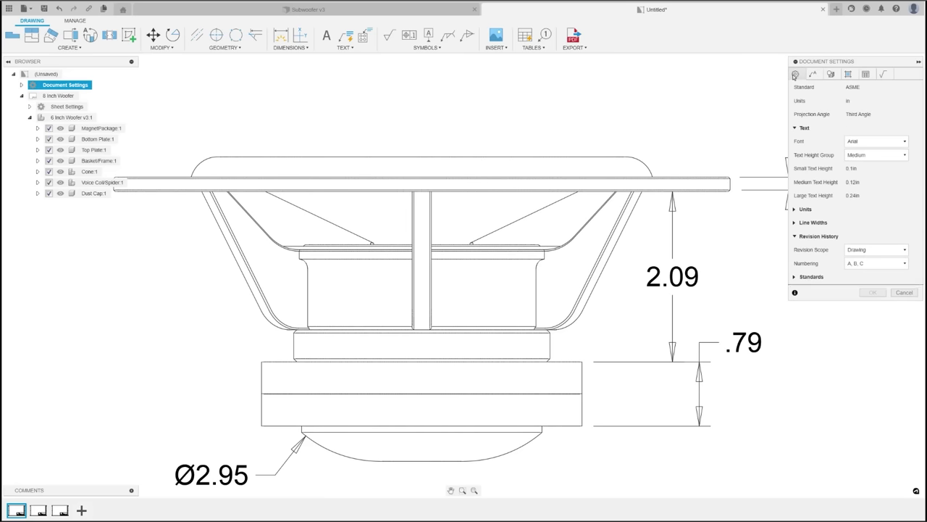
Set the Line Width Group to Custom with 0.13, 0.53 and 1.20 mm thin, medium, thick
{"action": "left_click", "coordinate": [795, 223]}
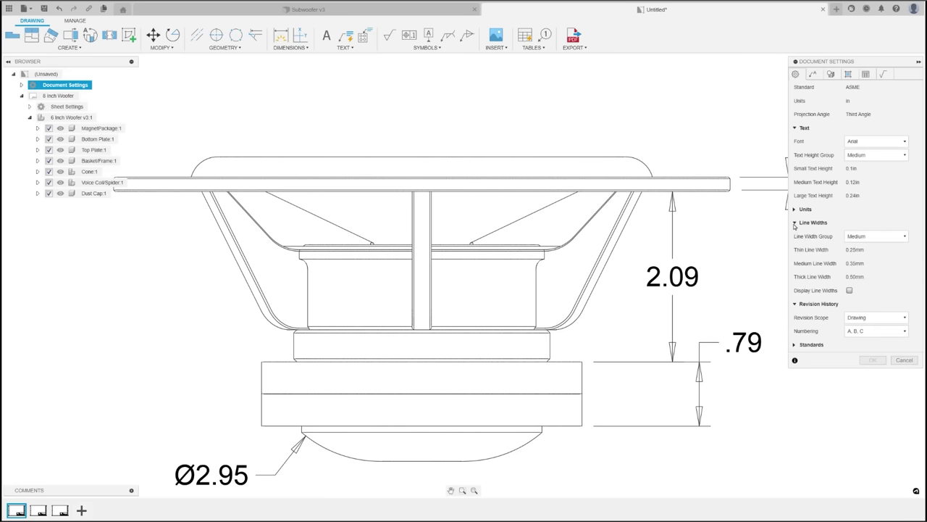
{"action": "left_click", "coordinate": [863, 235]}
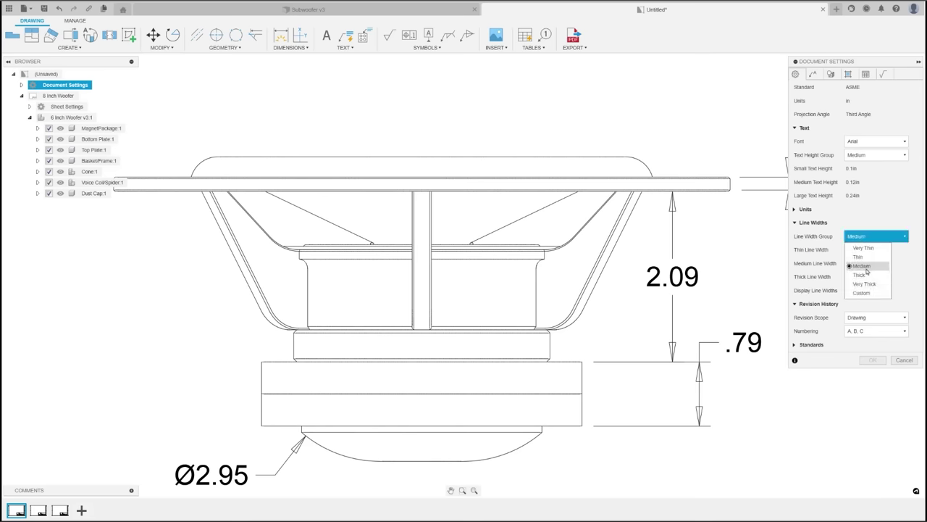
{"action": "left_click", "coordinate": [863, 292]}
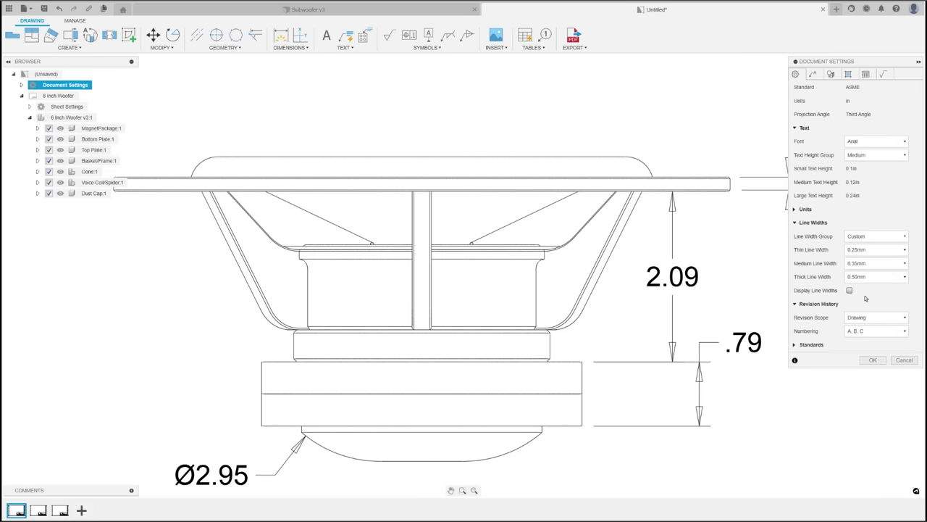
{"action": "left_click", "coordinate": [870, 249]}
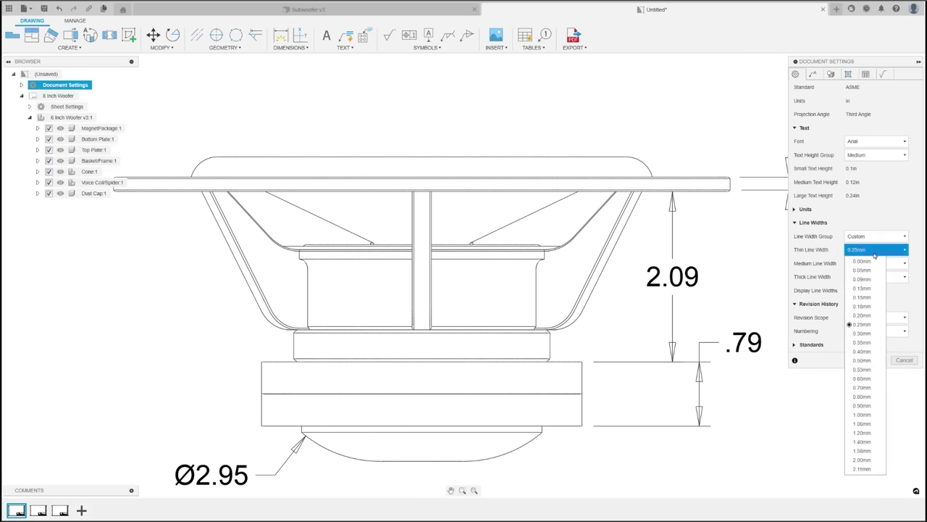
{"action": "left_click", "coordinate": [862, 287]}
{"action": "left_click", "coordinate": [869, 263]}
{"action": "left_click", "coordinate": [859, 374]}
{"action": "left_click", "coordinate": [866, 276]}
{"action": "left_click", "coordinate": [862, 460]}
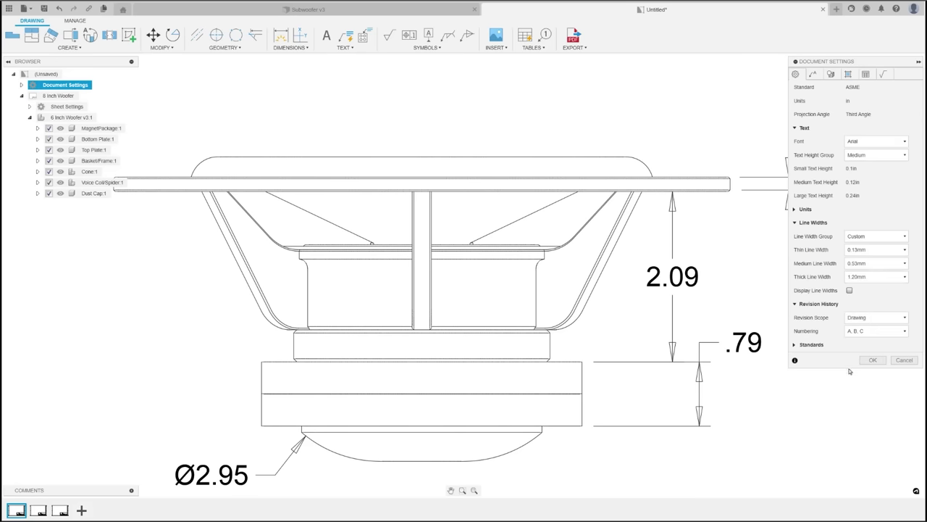
{"action": "left_click", "coordinate": [872, 360]}
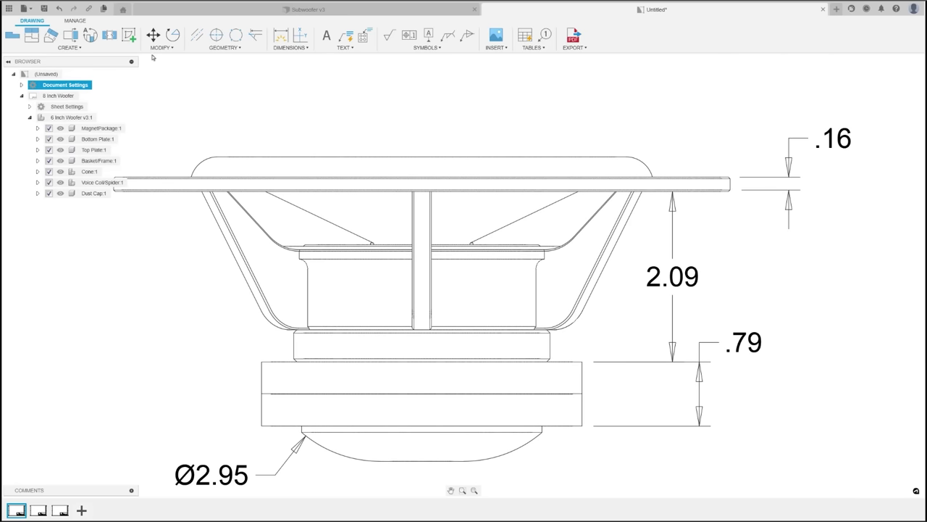
Check the dimension line widths now offered in Document Settings
{"action": "left_click", "coordinate": [97, 86]}
{"action": "left_click", "coordinate": [813, 74]}
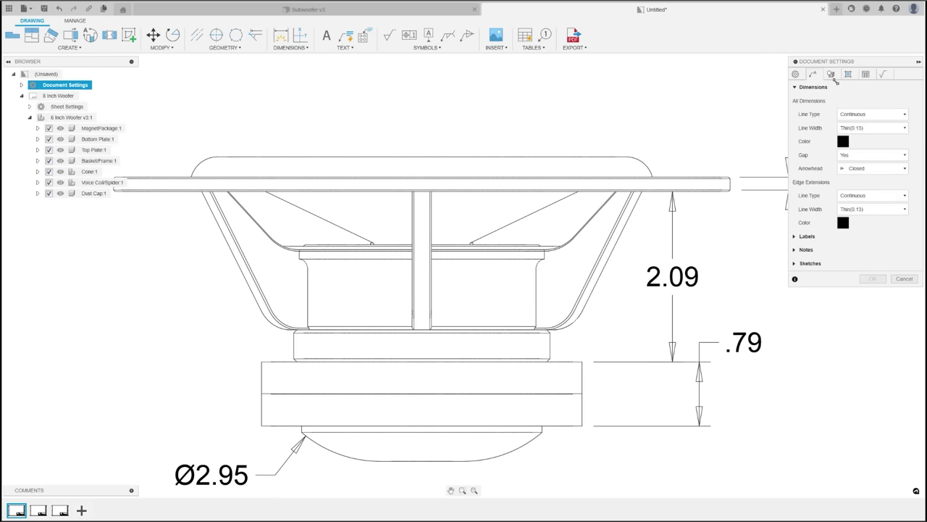
{"action": "left_click", "coordinate": [867, 128]}
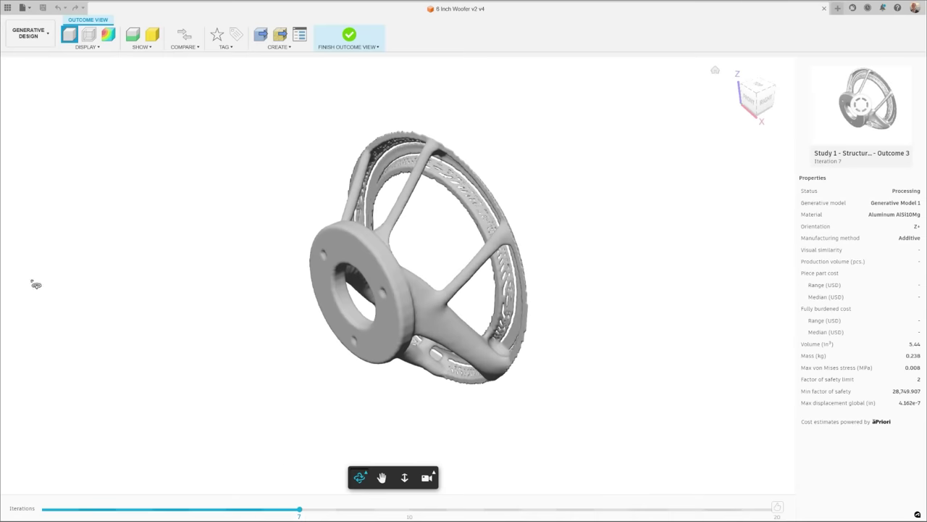
View the outcome's final iteration with stress shading, then finish the outcome view and tilt the frame
{"action": "left_click", "coordinate": [777, 508]}
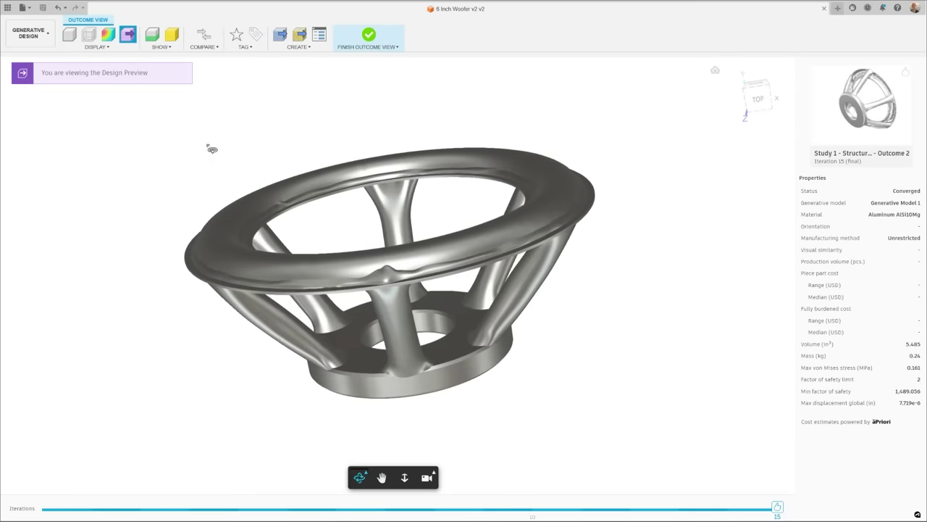
{"action": "mouse_move", "coordinate": [209, 149]}
{"action": "middle_mouse_down", "text": "shift"}
{"action": "mouse_move", "coordinate": [321, 124]}
{"action": "mouse_move", "coordinate": [292, 137]}
{"action": "mouse_move", "coordinate": [160, 147]}
{"action": "mouse_move", "coordinate": [205, 166]}
{"action": "mouse_move", "coordinate": [236, 118]}
{"action": "mouse_move", "coordinate": [196, 129]}
{"action": "mouse_move", "coordinate": [368, 186]}
{"action": "middle_mouse_up", "text": "shift"}
{"action": "scroll", "coordinate": [438, 227], "scroll_direction": "up", "scroll_amount": 8}
{"action": "left_click", "coordinate": [108, 35]}
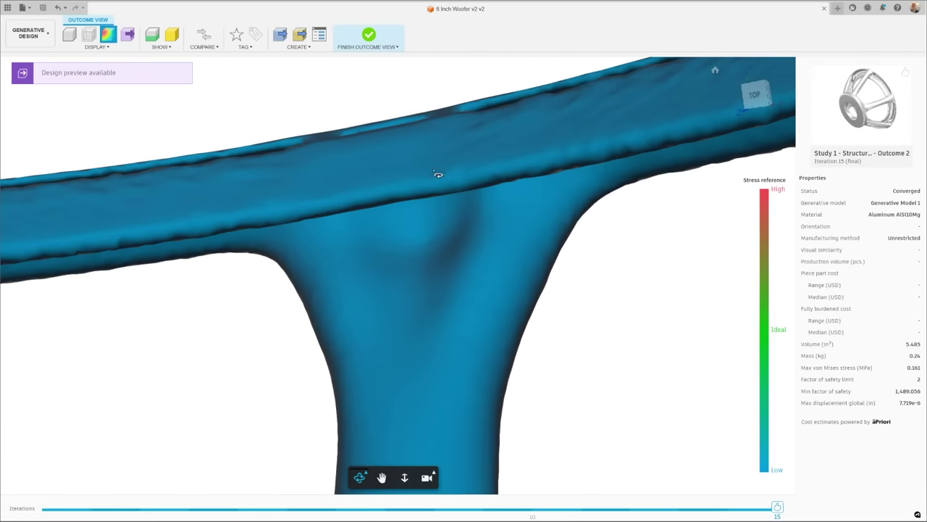
{"action": "left_click", "coordinate": [369, 35]}
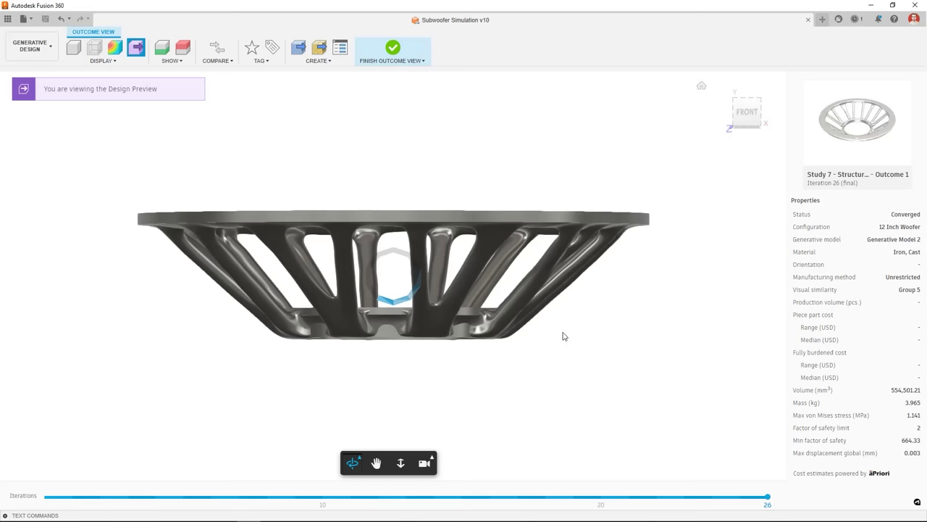
{"action": "left_click_drag", "start_coordinate": [588, 287], "coordinate": [555, 353]}
Switch to the Generative Design workspace and browse the 12 Inch Woofer outcomes
{"action": "left_click", "coordinate": [89, 111]}
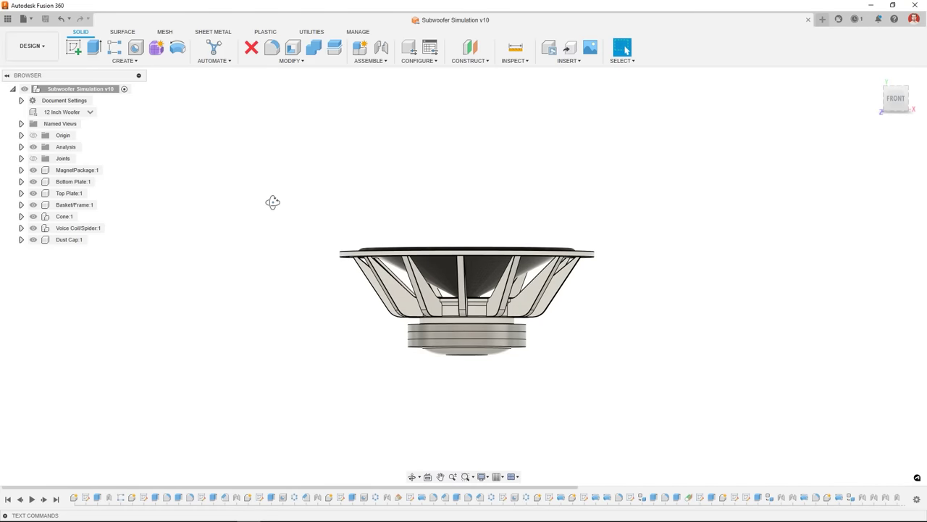
{"action": "left_click", "coordinate": [31, 45]}
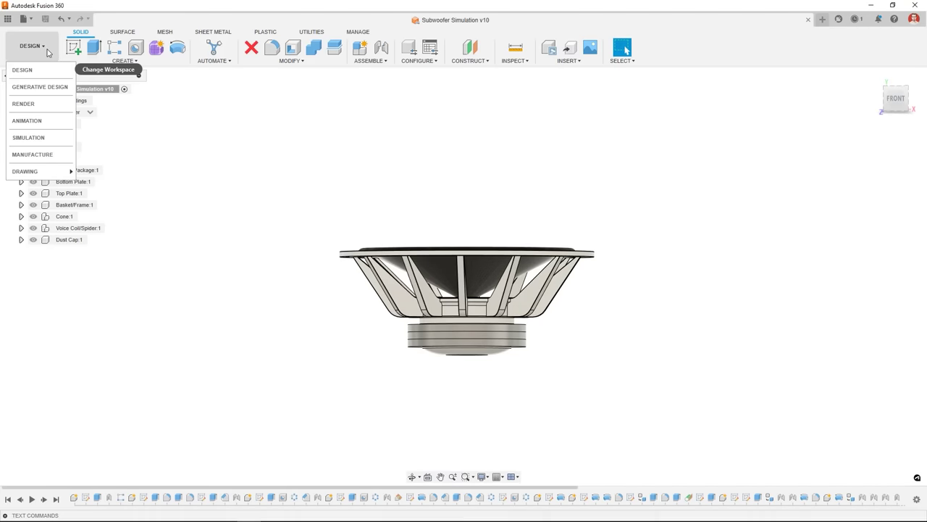
{"action": "left_click", "coordinate": [40, 87]}
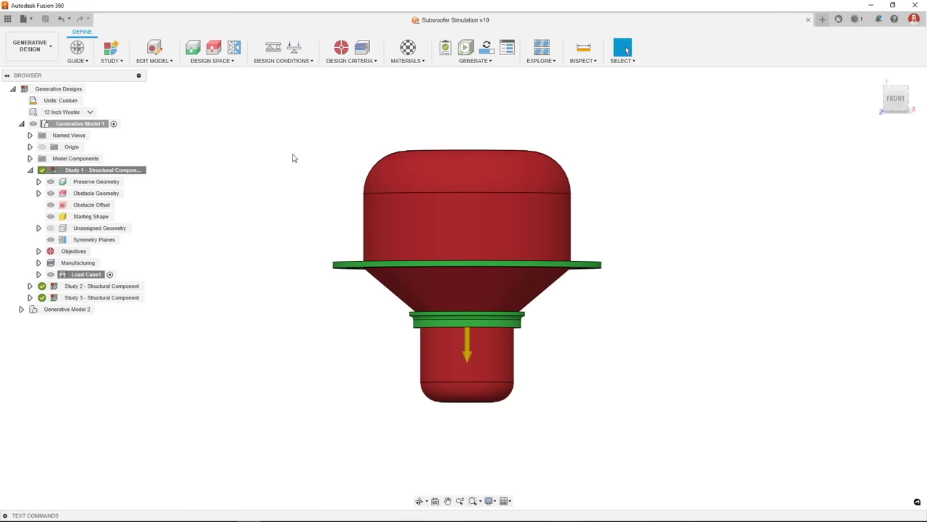
{"action": "left_click", "coordinate": [542, 47]}
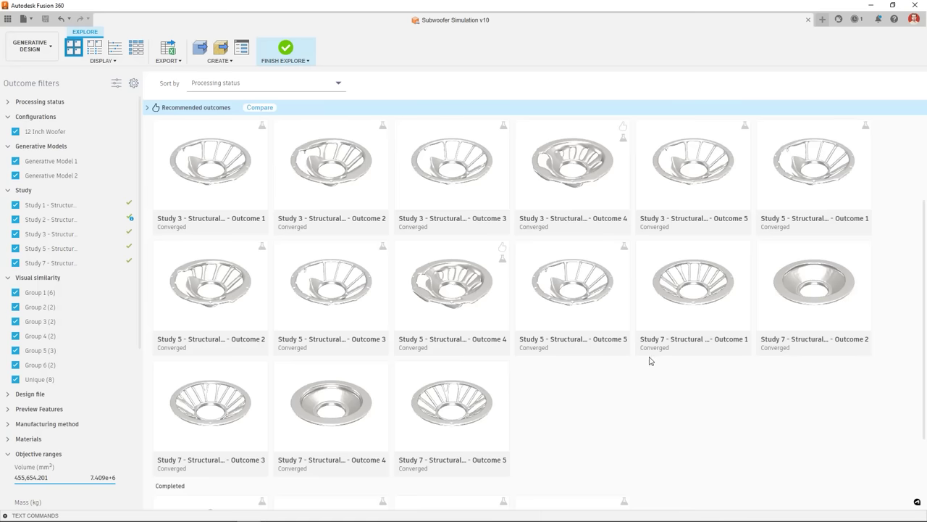
{"action": "scroll", "coordinate": [644, 360], "scroll_direction": "down", "scroll_amount": 2}
{"action": "scroll", "coordinate": [642, 357], "scroll_direction": "up", "scroll_amount": 3}
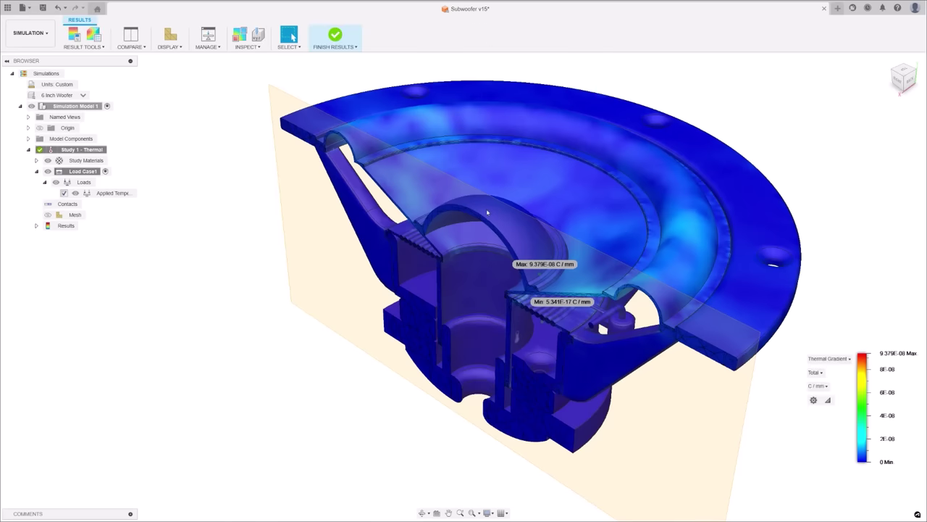
Show the thermal results for the 10 Inch Woofer configuration and zoom in
{"action": "left_click", "coordinate": [85, 96]}
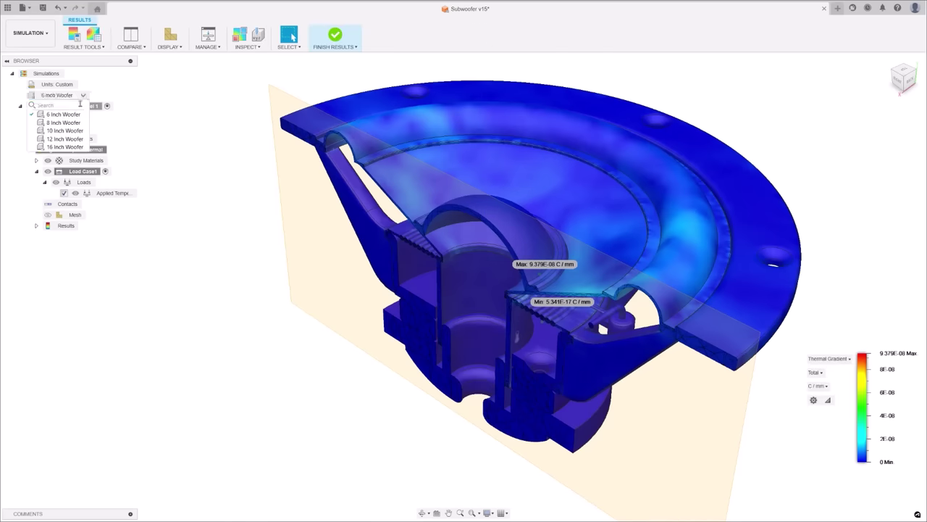
{"action": "left_click", "coordinate": [65, 130]}
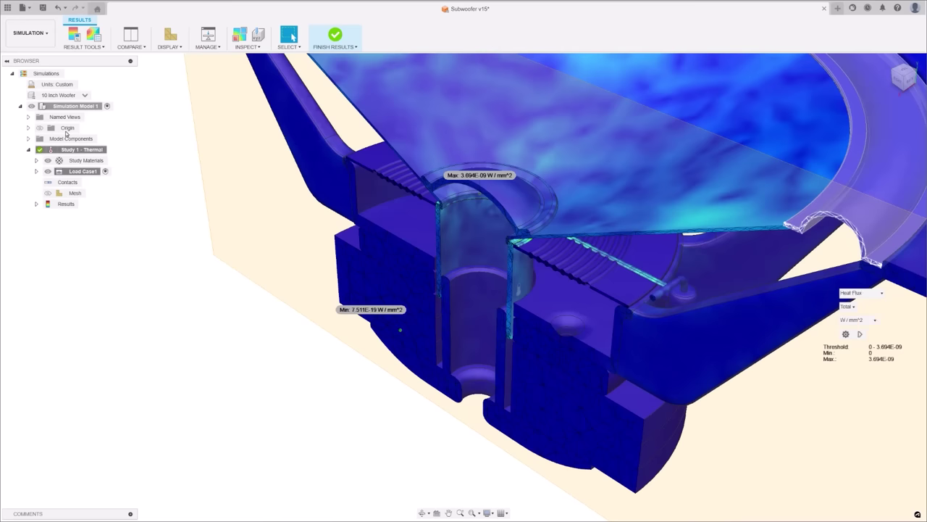
{"action": "middle_click_drag", "start_coordinate": [362, 290], "coordinate": [451, 274], "text": "shift"}
{"action": "scroll", "coordinate": [438, 258], "scroll_direction": "up", "scroll_amount": 5}
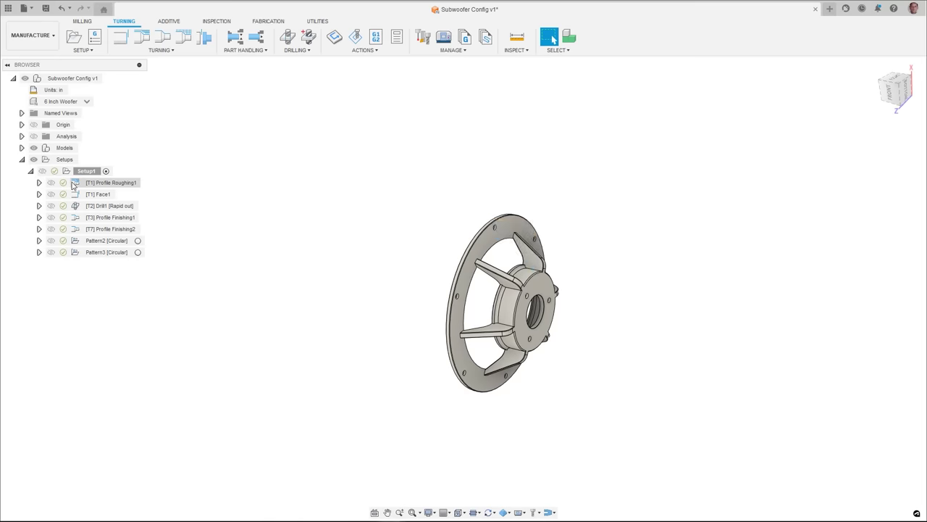
Preview each of Setup1's toolpaths from Profile Roughing1 through Pattern3
{"action": "left_click", "coordinate": [76, 182]}
{"action": "left_click", "coordinate": [75, 194]}
{"action": "left_click", "coordinate": [75, 205]}
{"action": "left_click", "coordinate": [75, 217]}
{"action": "left_click", "coordinate": [75, 228]}
{"action": "left_click", "coordinate": [75, 241]}
{"action": "left_click", "coordinate": [75, 252]}
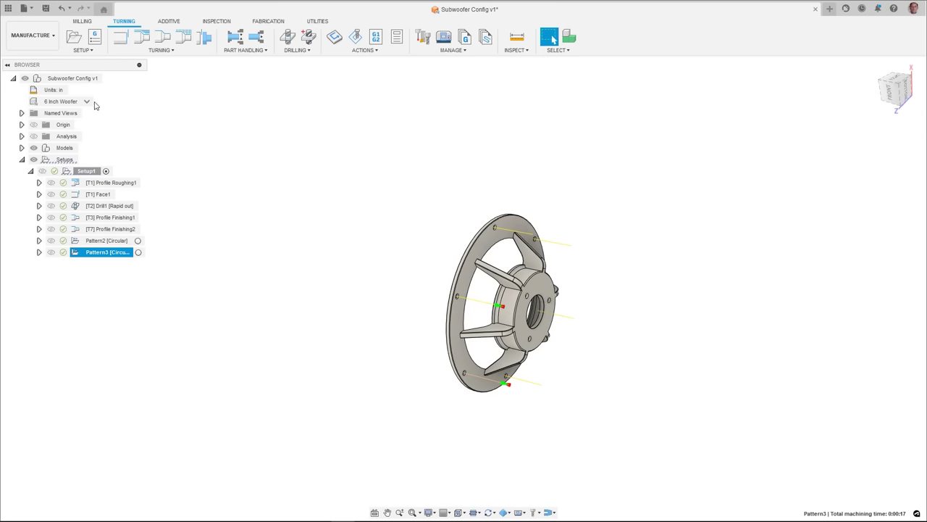
Switch the part to the 10 Inch Woofer and regenerate Setup1's toolpaths
{"action": "left_click", "coordinate": [90, 103]}
{"action": "left_click", "coordinate": [62, 136]}
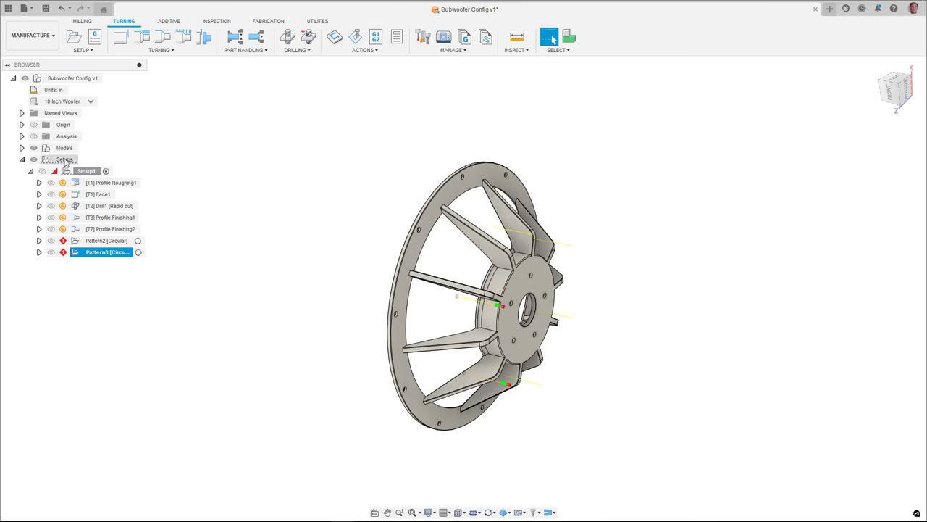
{"action": "right_click", "coordinate": [67, 170]}
{"action": "left_click", "coordinate": [87, 253]}
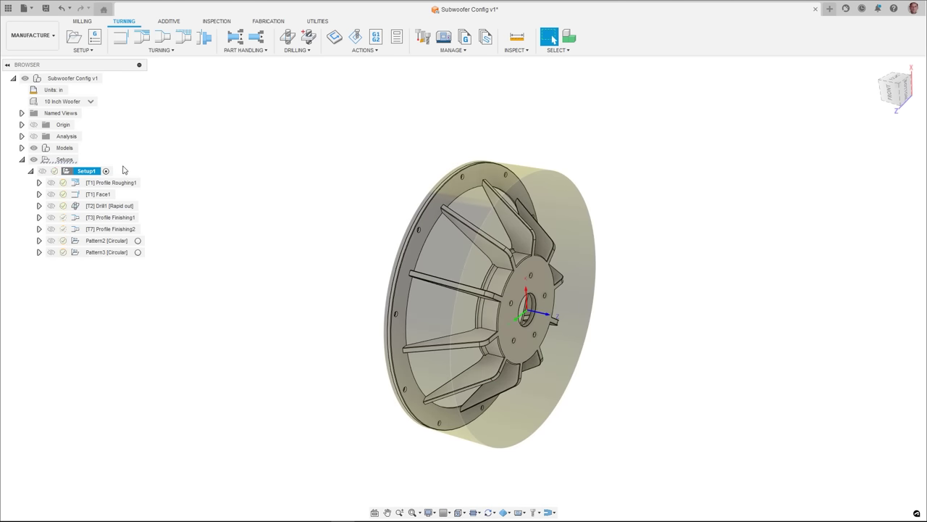
Preview the regenerated 10 Inch Woofer toolpaths, Profile Roughing1 through Pattern3
{"action": "left_click", "coordinate": [80, 183]}
{"action": "left_click", "coordinate": [80, 194]}
{"action": "left_click", "coordinate": [76, 206]}
{"action": "left_click", "coordinate": [76, 218]}
{"action": "left_click", "coordinate": [76, 229]}
{"action": "left_click", "coordinate": [76, 240]}
{"action": "left_click", "coordinate": [76, 252]}
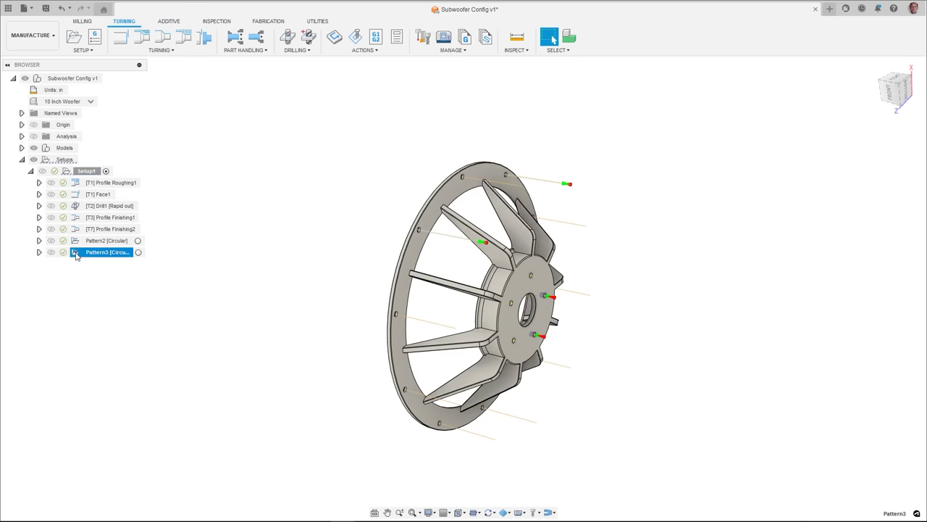
Switch the part to the 16 Inch Woofer and regenerate Setup1's toolpaths
{"action": "left_click", "coordinate": [90, 102]}
{"action": "left_click", "coordinate": [61, 157]}
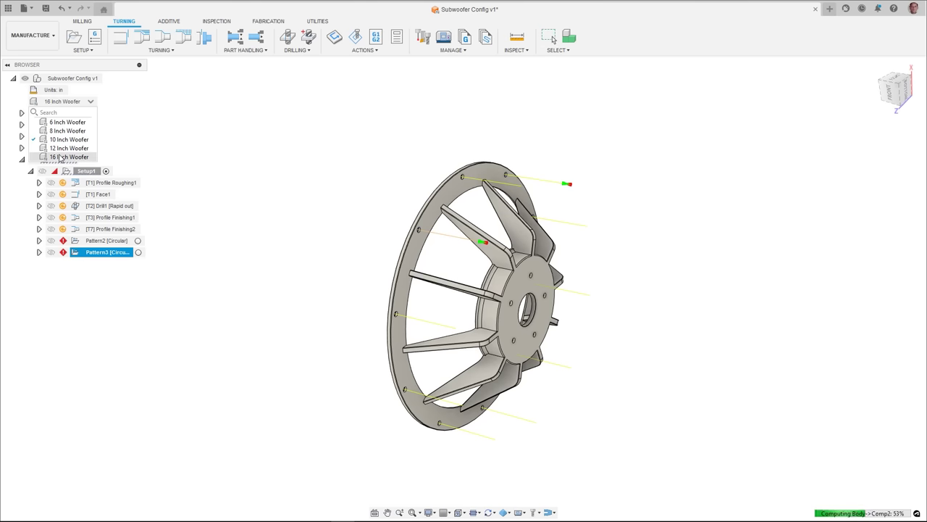
{"action": "right_click", "coordinate": [73, 172]}
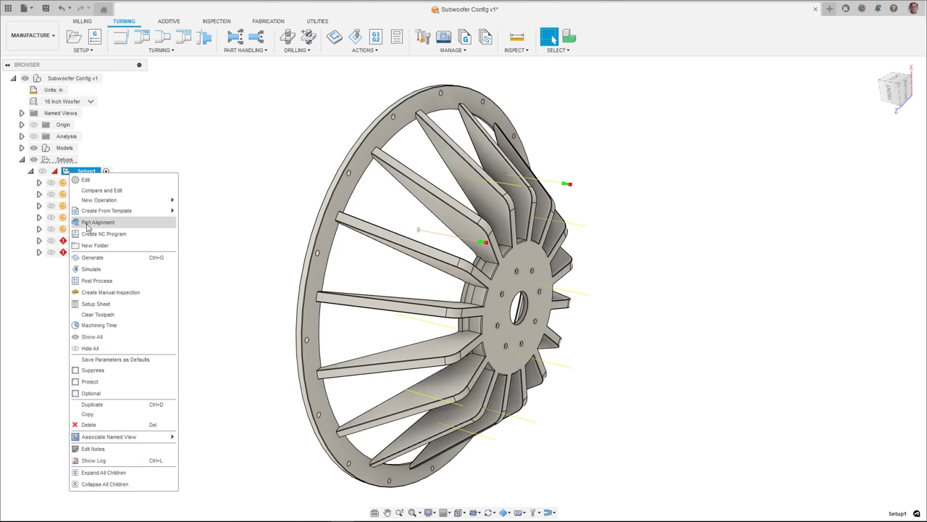
{"action": "left_click", "coordinate": [92, 258]}
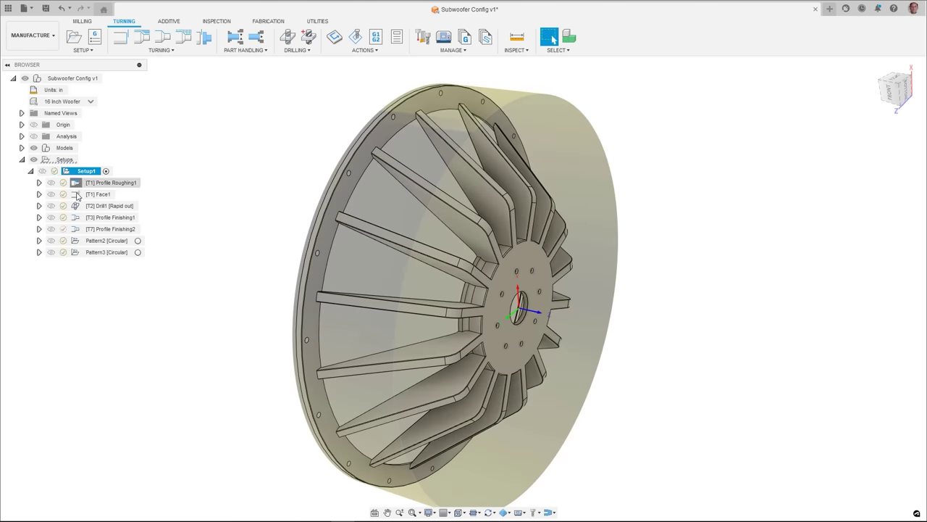
Preview the regenerated 16 Inch Woofer toolpaths from Face1 through Pattern3
{"action": "left_click", "coordinate": [76, 194]}
{"action": "left_click", "coordinate": [77, 206]}
{"action": "left_click", "coordinate": [77, 218]}
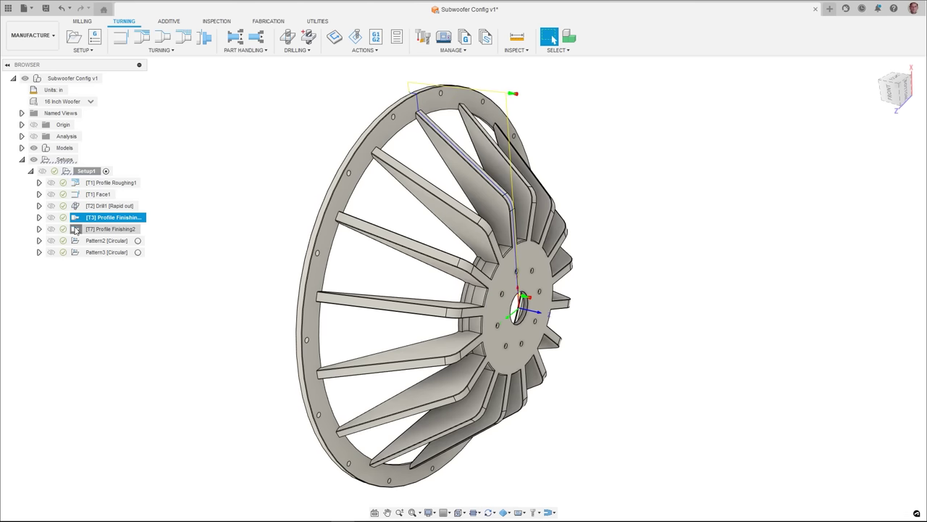
{"action": "left_click", "coordinate": [76, 229]}
{"action": "left_click", "coordinate": [76, 241]}
{"action": "left_click", "coordinate": [76, 252]}
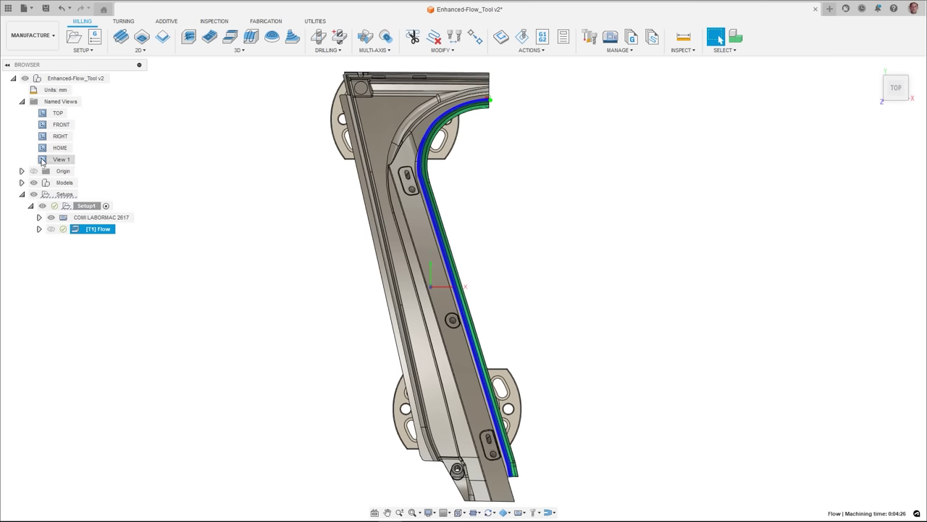
From View 1, pick the green drive face and set Flow's Isometric Direction to Along v
{"action": "double_click", "coordinate": [42, 160]}
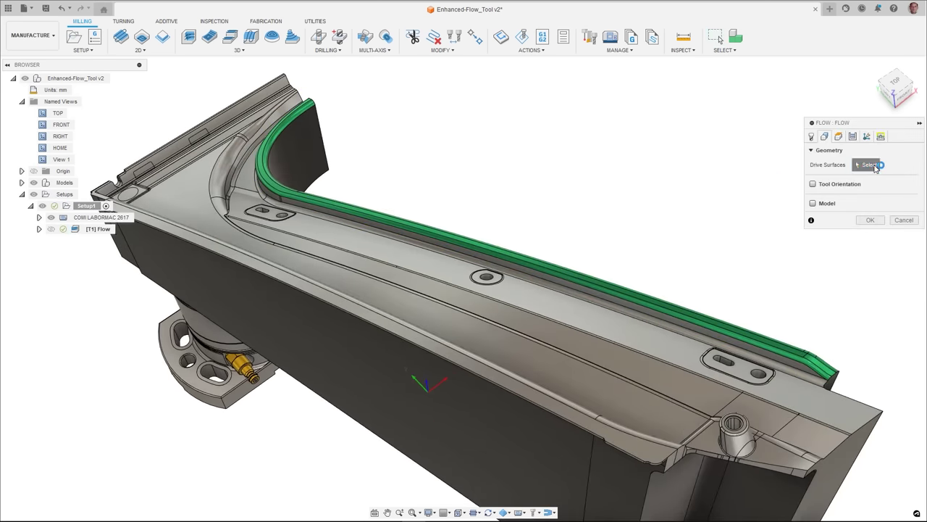
{"action": "left_click", "coordinate": [752, 342]}
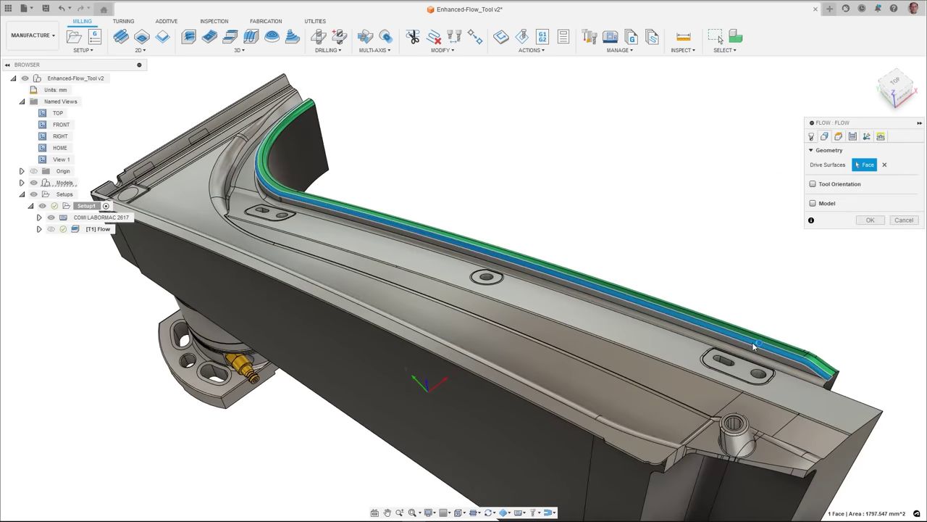
{"action": "left_click", "coordinate": [854, 137]}
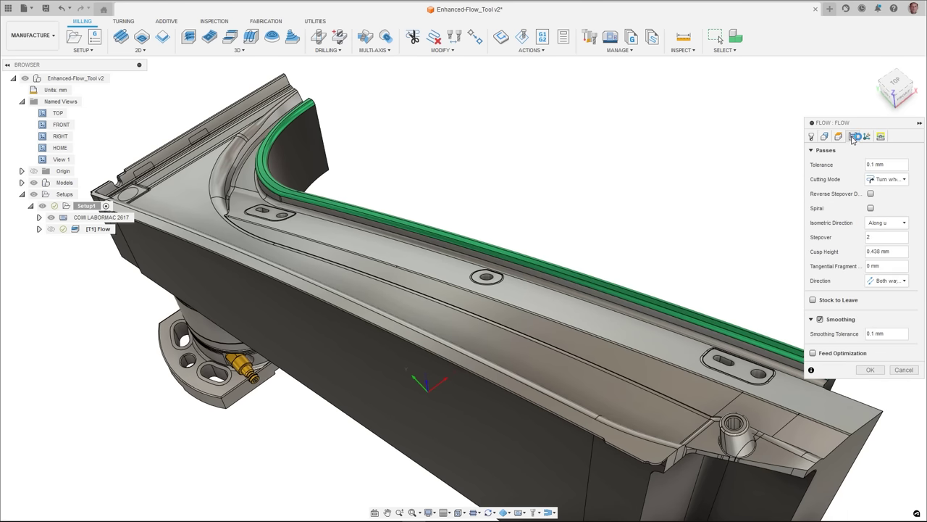
{"action": "left_click", "coordinate": [887, 223]}
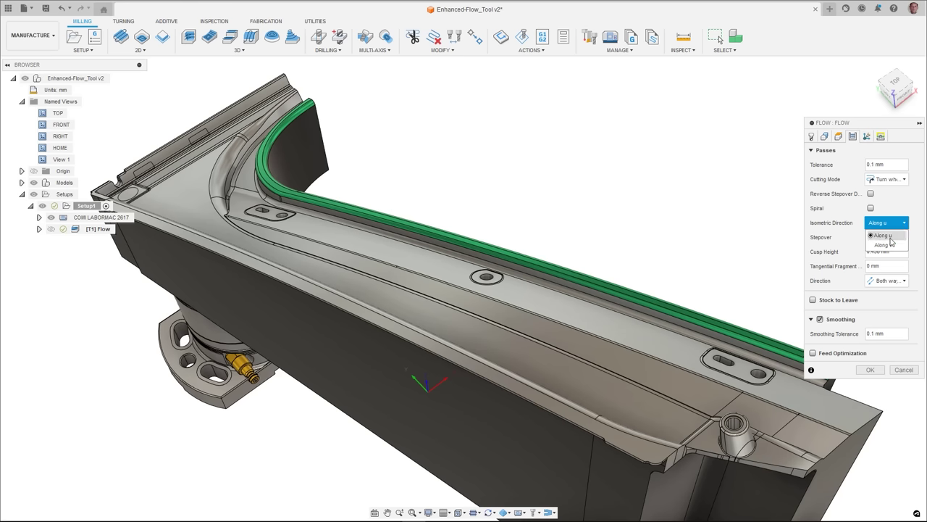
{"action": "left_click", "coordinate": [890, 244]}
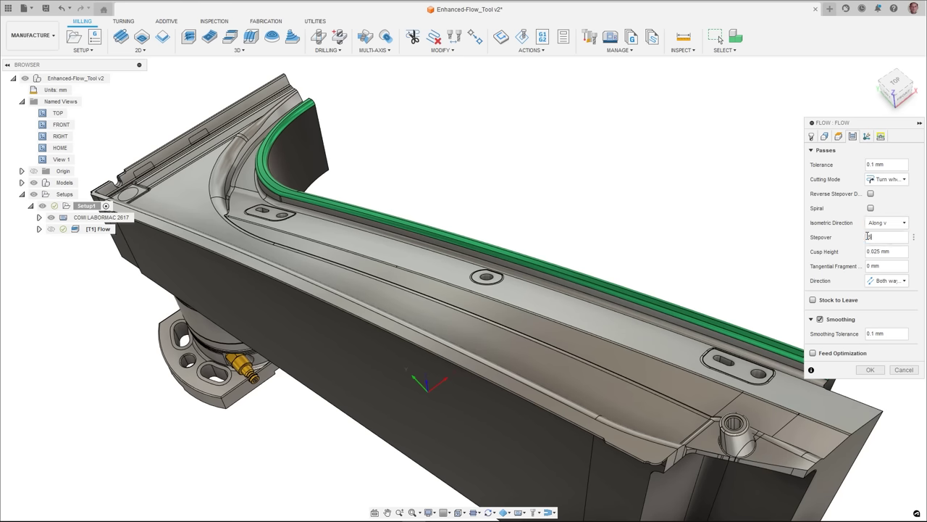
{"action": "left_click", "coordinate": [872, 370]}
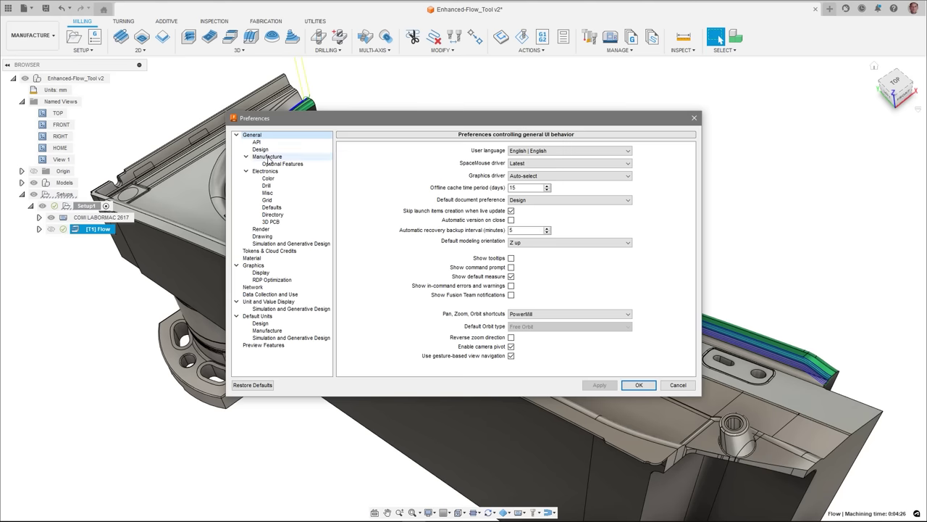
Tick Flow (Old) under Manufacture > Optional Features in Preferences
{"action": "left_click", "coordinate": [267, 156]}
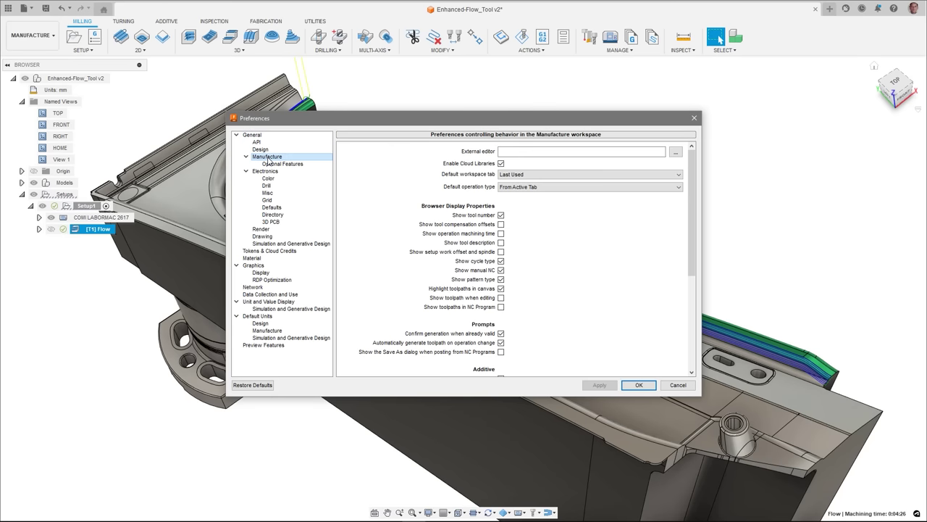
{"action": "left_click", "coordinate": [273, 163]}
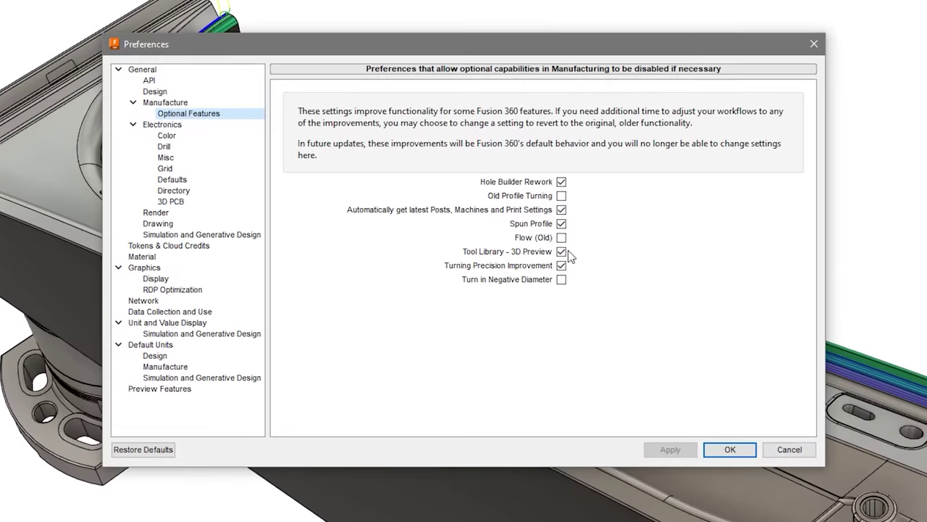
{"action": "left_click", "coordinate": [562, 238]}
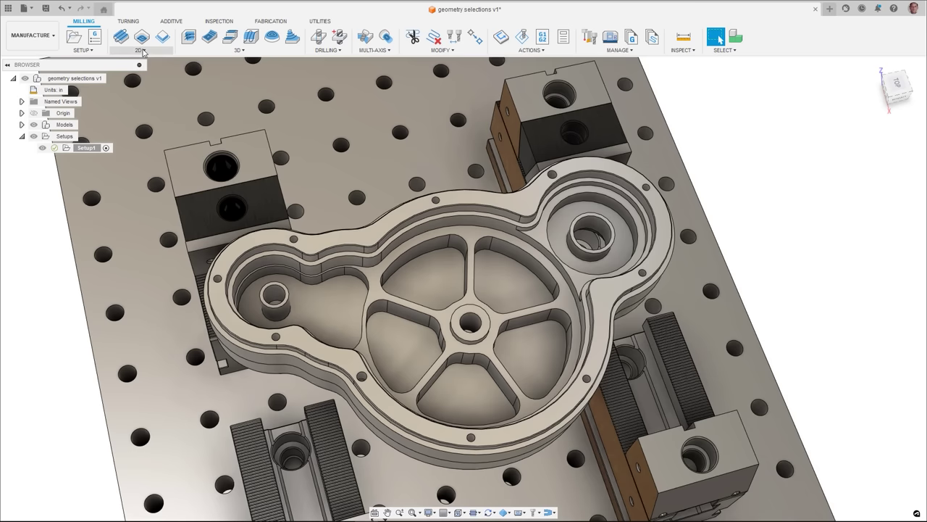
Add a Circular operation with the 1/2" Flat Endmill and try finishing it with no faces selected
{"action": "left_click", "coordinate": [142, 51]}
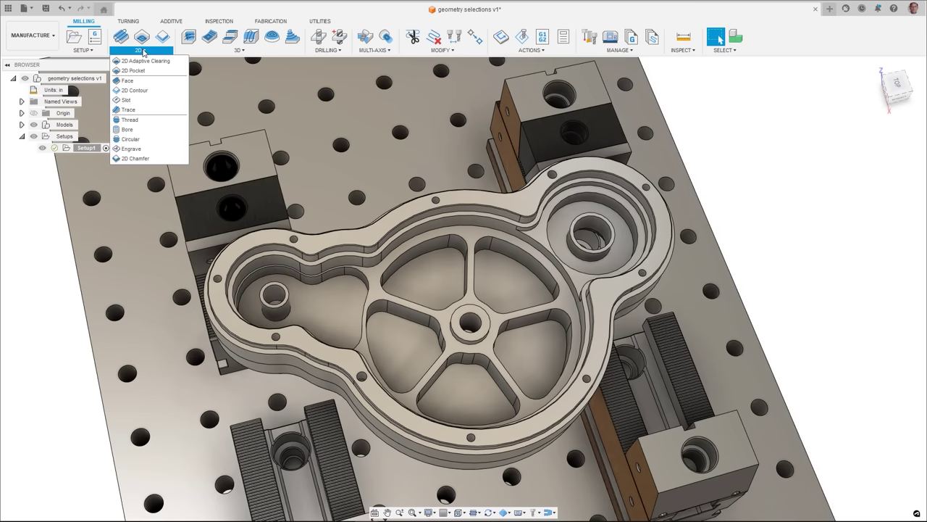
{"action": "left_click", "coordinate": [129, 139]}
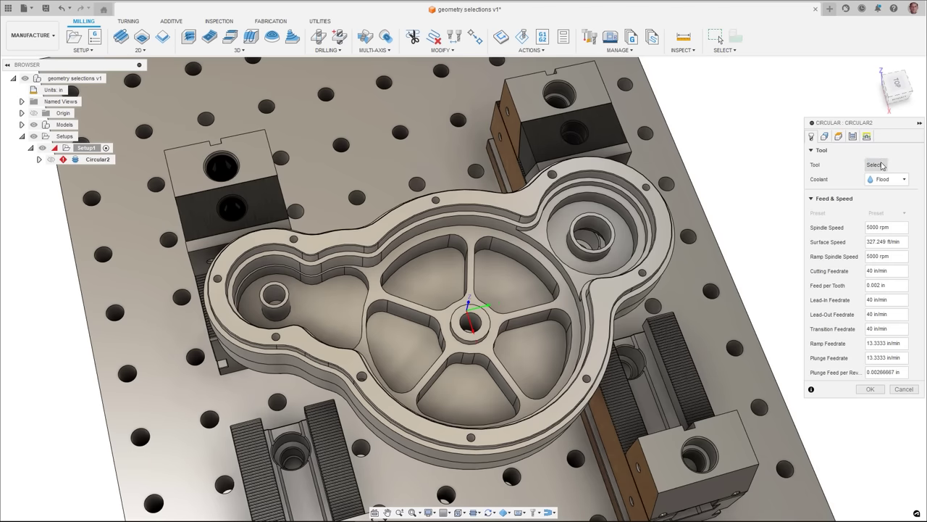
{"action": "left_click", "coordinate": [880, 165]}
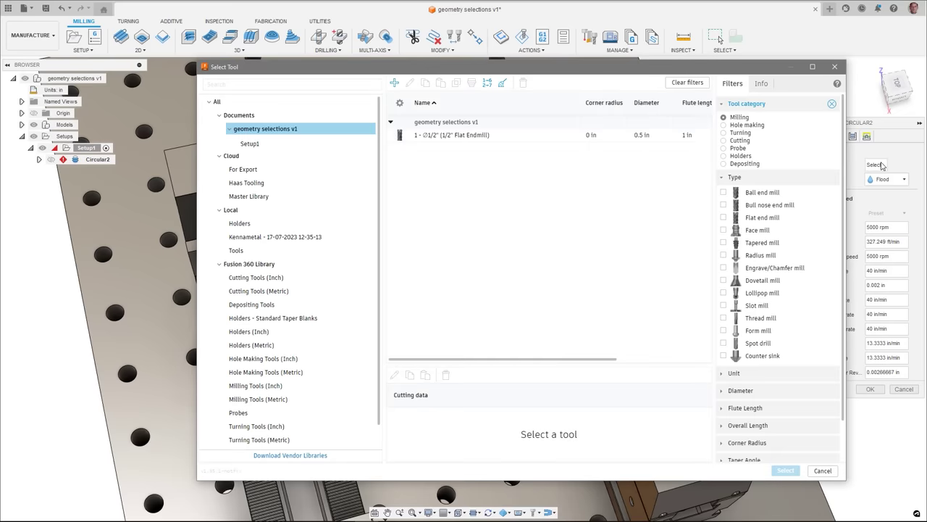
{"action": "left_click", "coordinate": [433, 138]}
{"action": "left_click", "coordinate": [783, 472]}
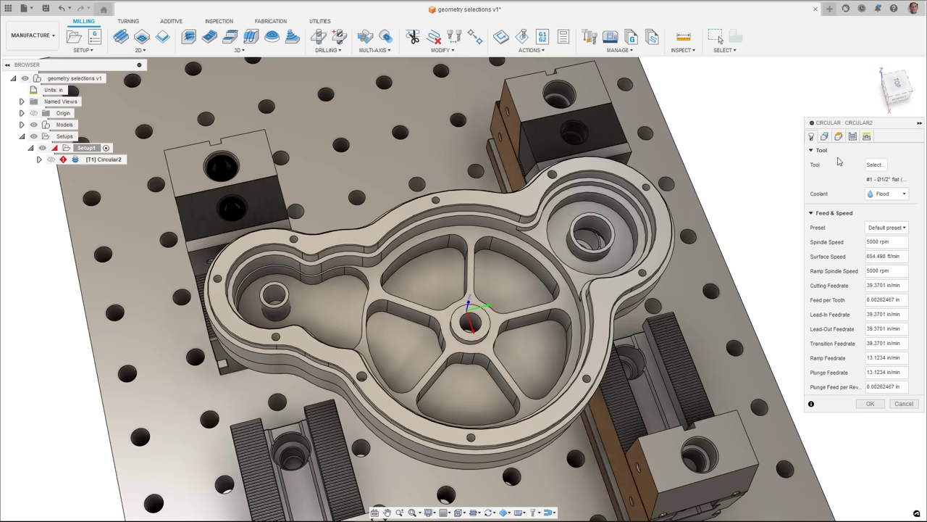
{"action": "left_click", "coordinate": [825, 137]}
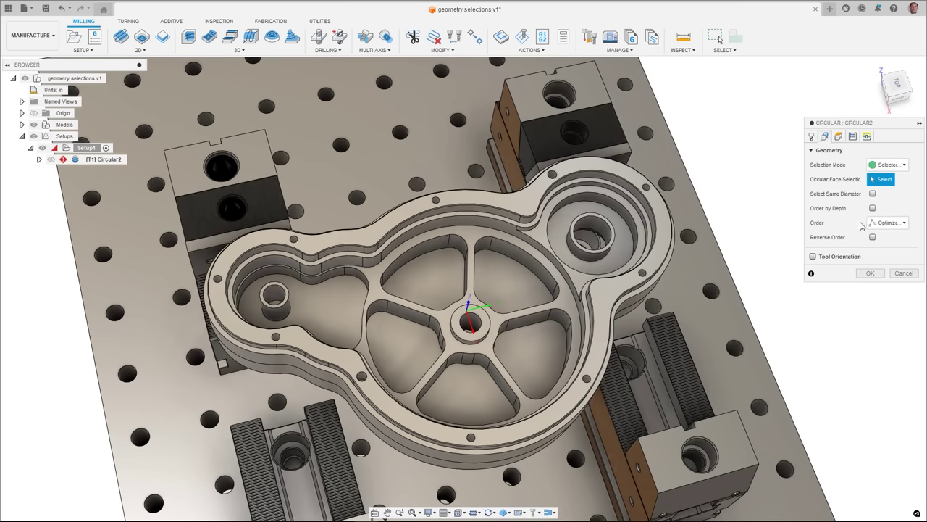
{"action": "left_click", "coordinate": [868, 274]}
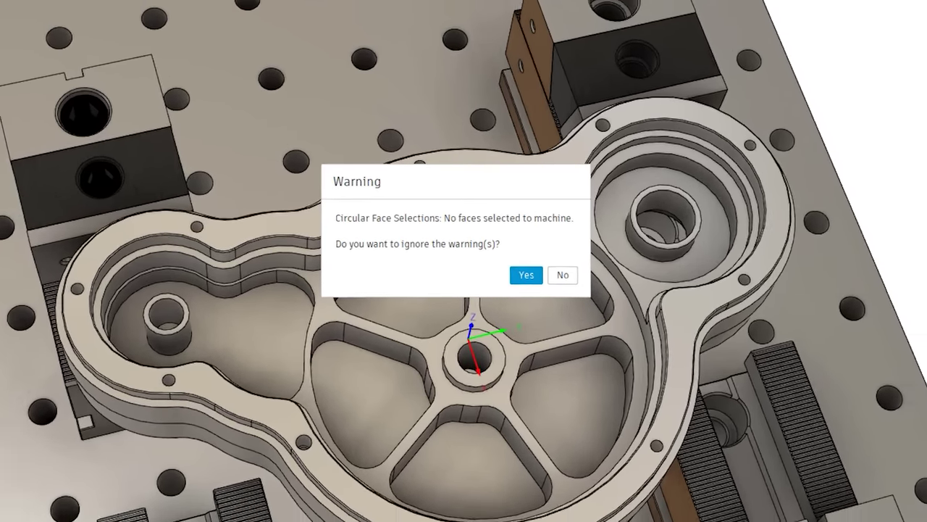
Dismiss the warning, add a 2D Contour, and pick the pocket edge (open) and wall outline (closed)
{"action": "left_click", "coordinate": [530, 275]}
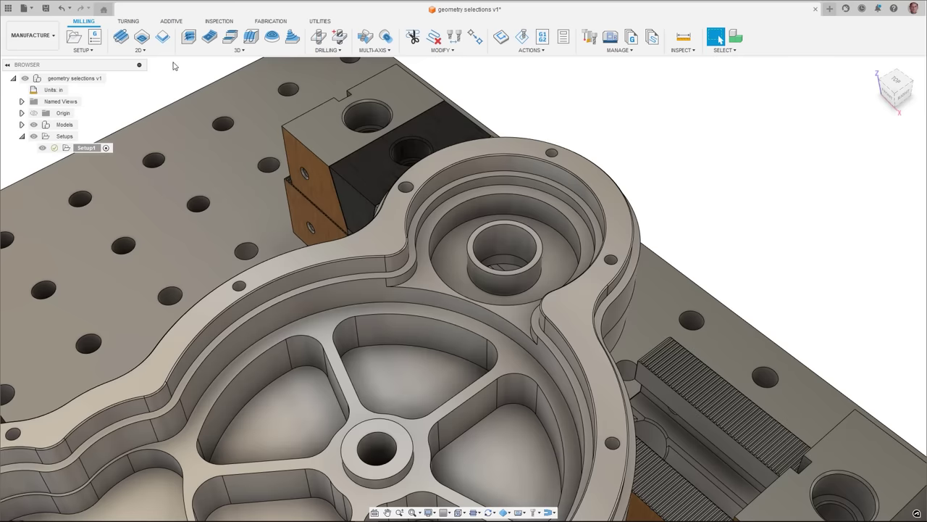
{"action": "left_click", "coordinate": [148, 52]}
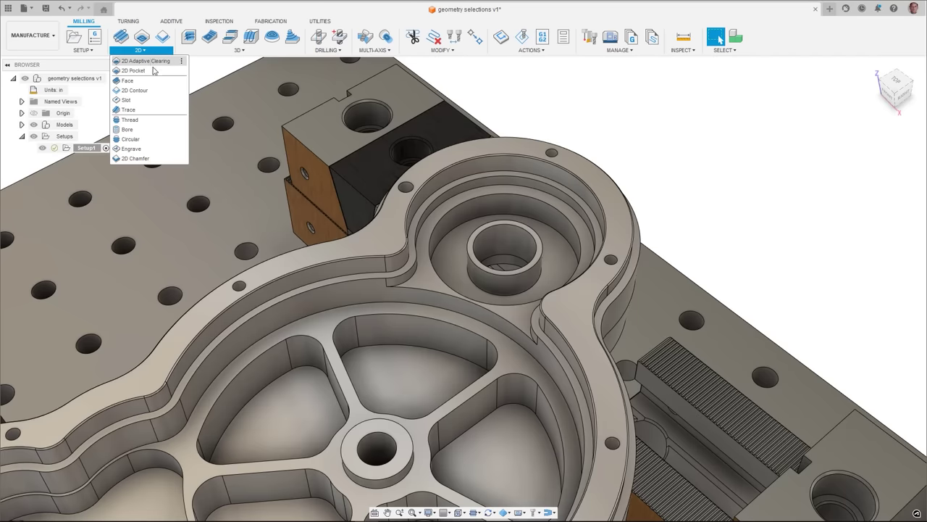
{"action": "left_click", "coordinate": [134, 91]}
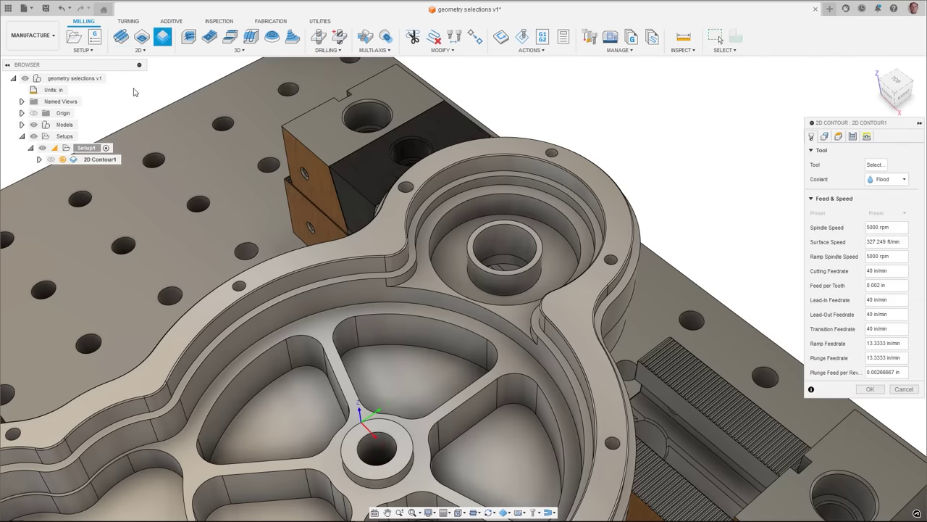
{"action": "left_click", "coordinate": [824, 137]}
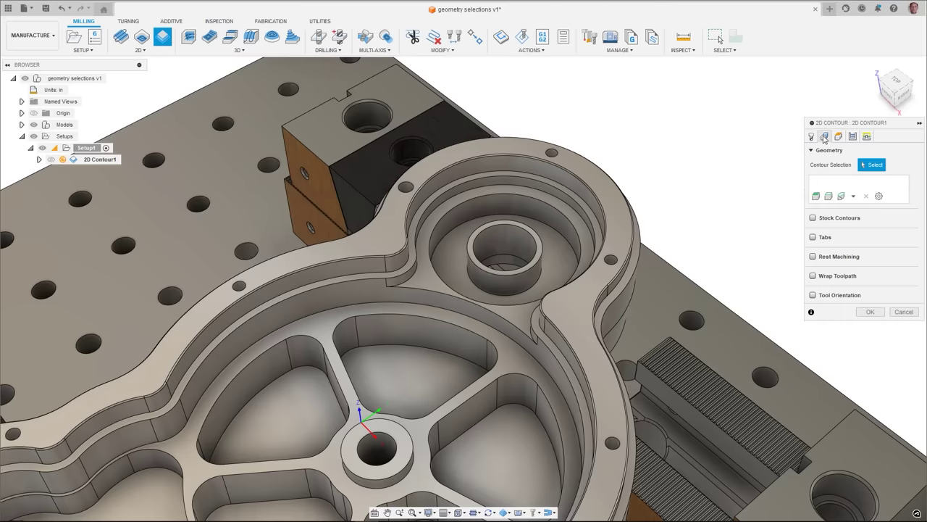
{"action": "left_click", "coordinate": [532, 190]}
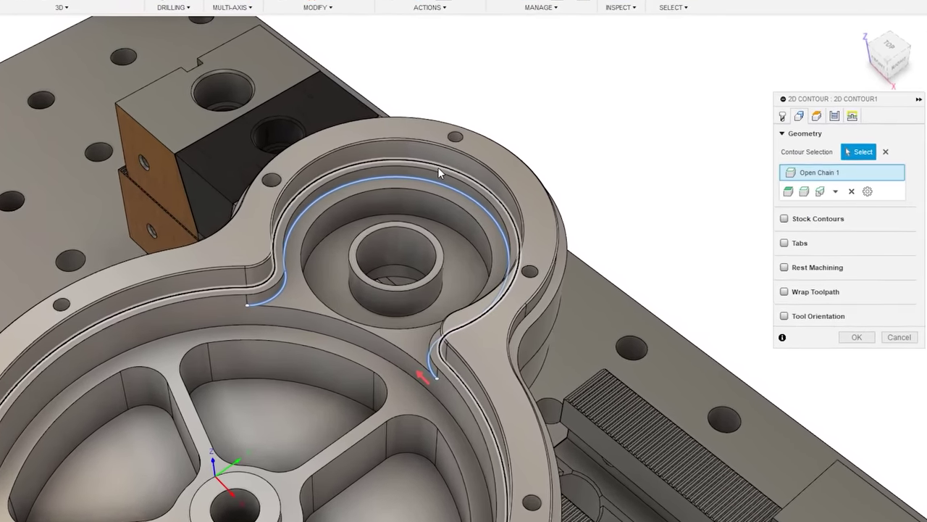
{"action": "left_click", "coordinate": [438, 171]}
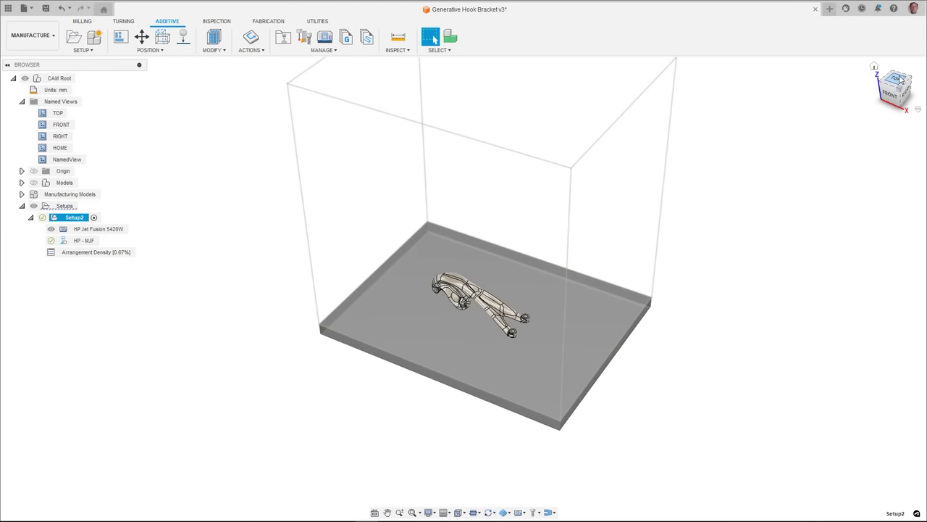
From the top view, move the hook bracket -100 mm along X toward the plate's lower-left corner
{"action": "left_click", "coordinate": [899, 80]}
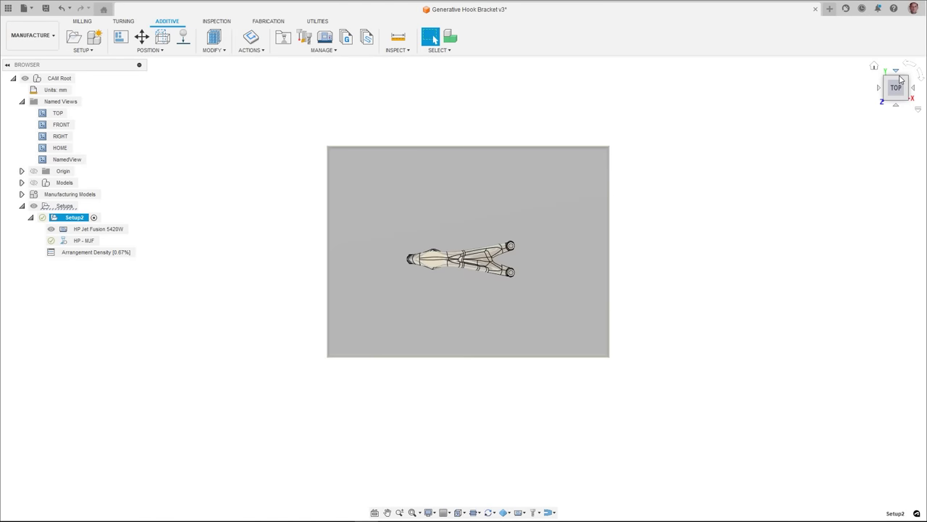
{"action": "left_click", "coordinate": [142, 40]}
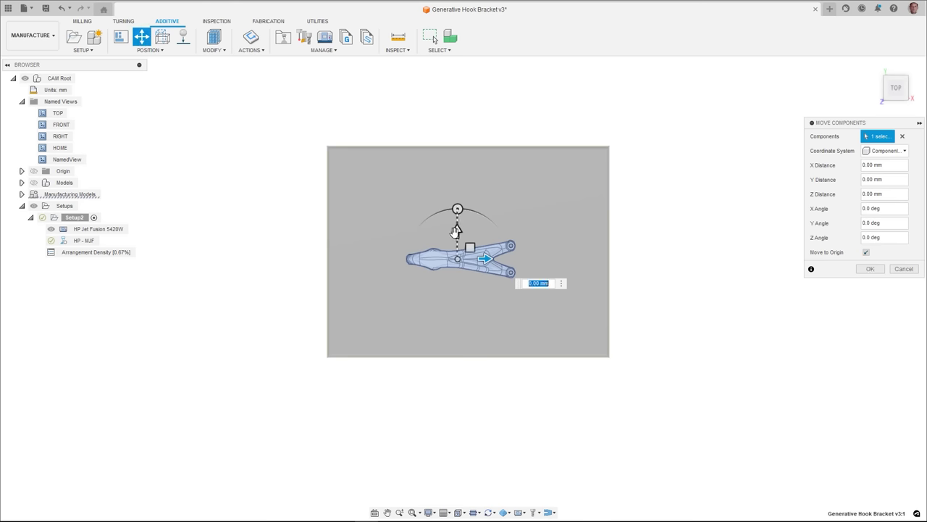
{"action": "left_click_drag", "start_coordinate": [459, 236], "coordinate": [412, 335]}
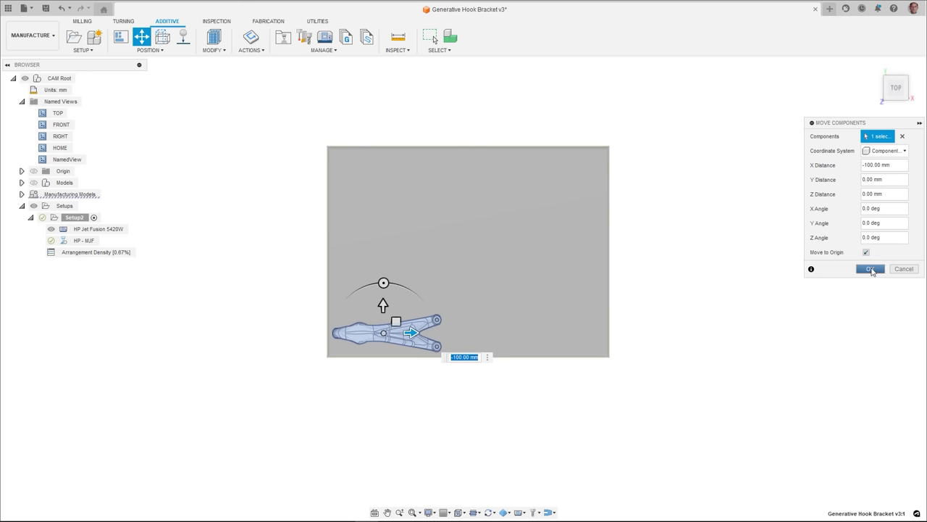
{"action": "left_click", "coordinate": [870, 269]}
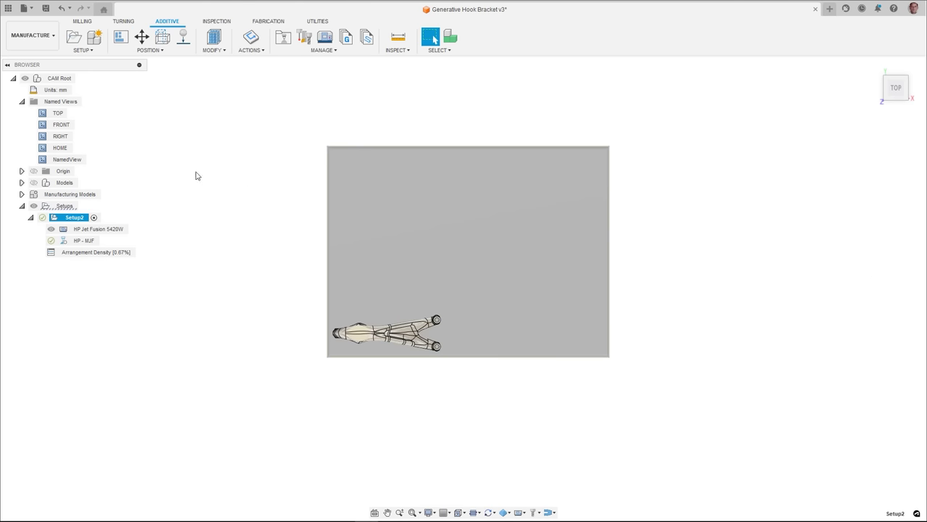
{"action": "double_click", "coordinate": [46, 163]}
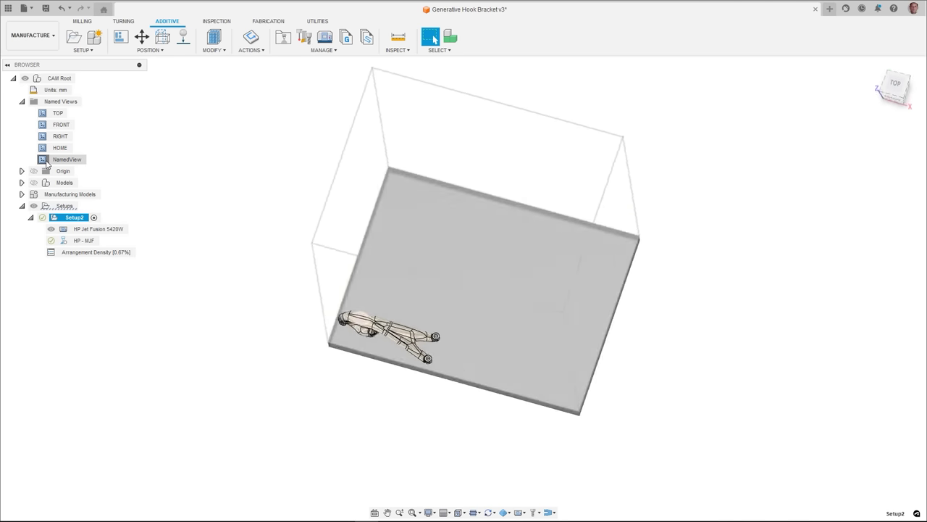
Auto-fill the build volume with stacked rows of hook bracket copies, then orbit to inspect them
{"action": "left_click", "coordinate": [213, 40]}
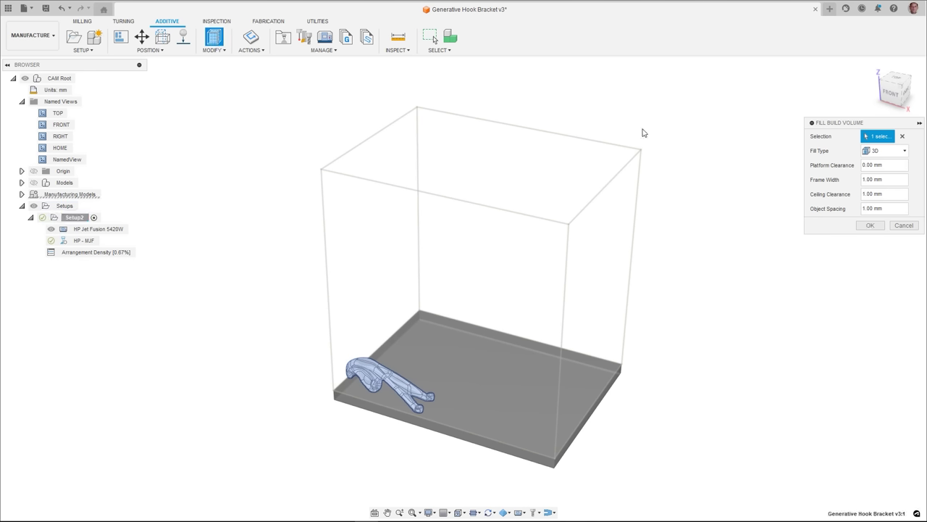
{"action": "left_click", "coordinate": [866, 226]}
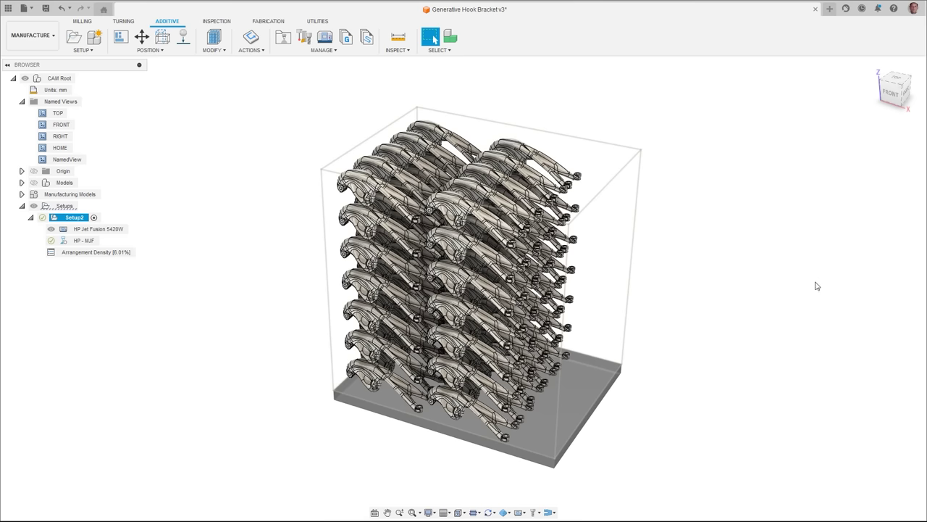
{"action": "middle_click_drag", "start_coordinate": [738, 333], "coordinate": [834, 327], "text": "shift"}
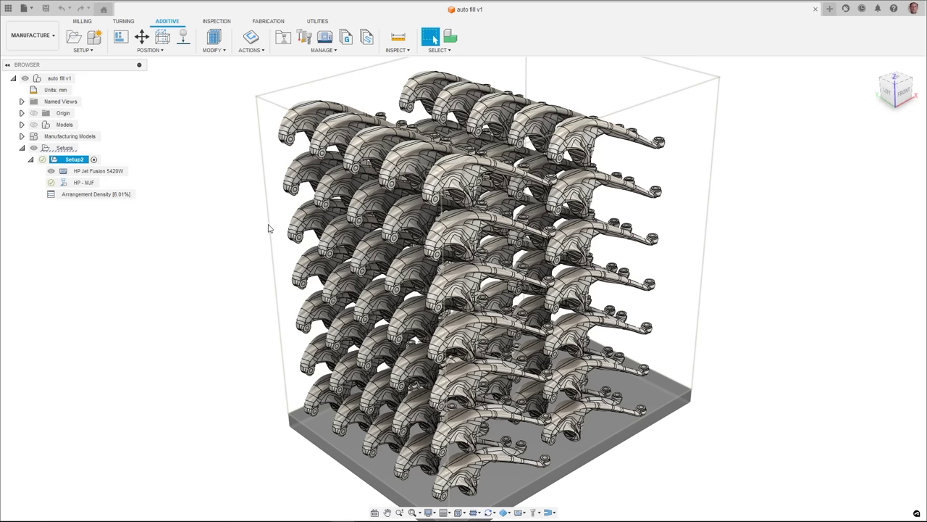
Show Arrangement Statistics: 70 components at 6.01% density by build height
{"action": "left_click", "coordinate": [261, 52]}
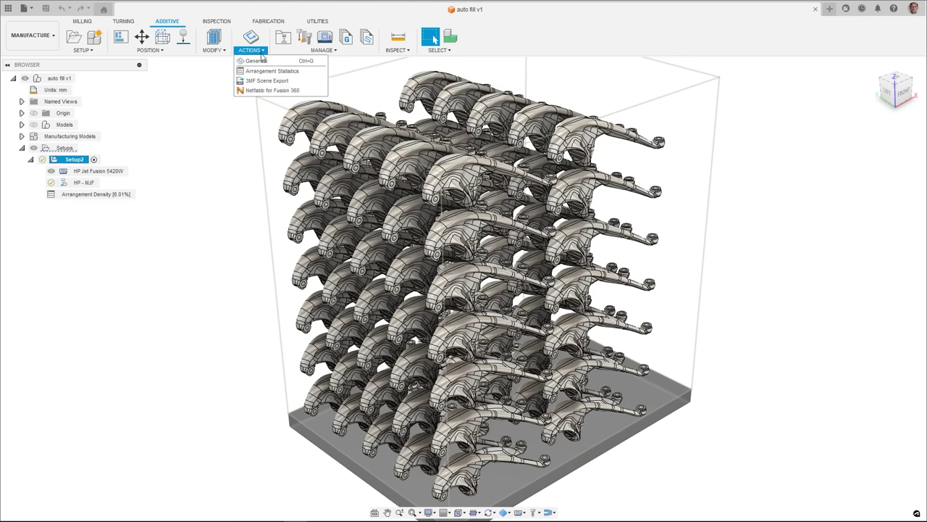
{"action": "left_click", "coordinate": [263, 72]}
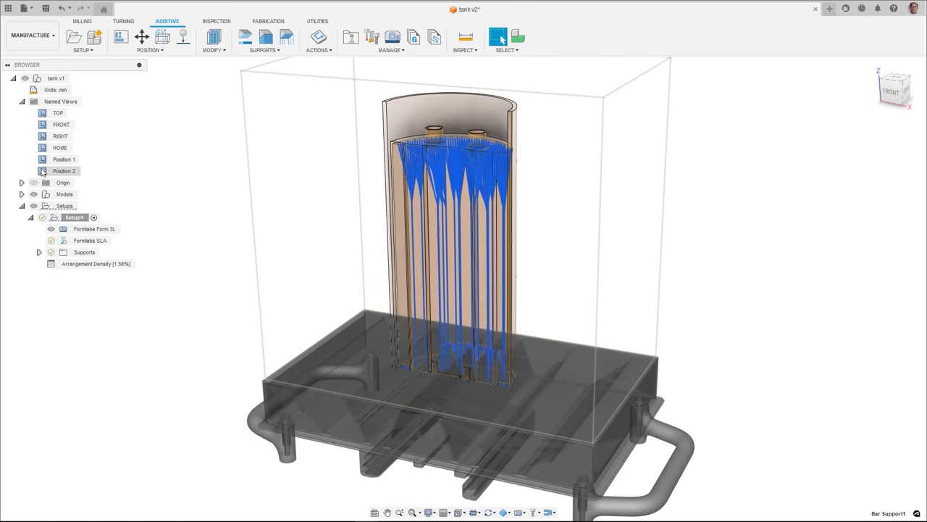
Switch the tank's bar supports to Roots connections with 3 legs, 10 mm height and diameter
{"action": "double_click", "coordinate": [42, 171]}
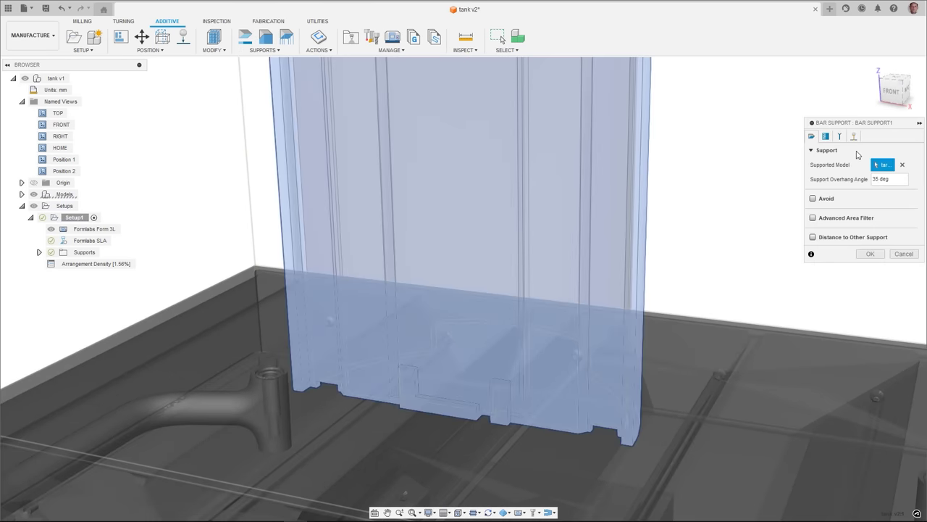
{"action": "left_click", "coordinate": [854, 137]}
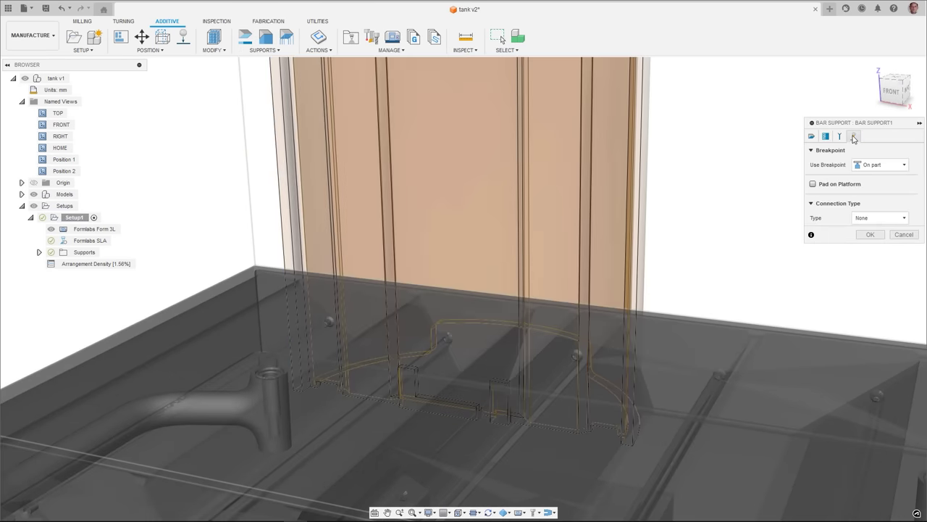
{"action": "left_click", "coordinate": [894, 218]}
{"action": "left_click", "coordinate": [876, 243]}
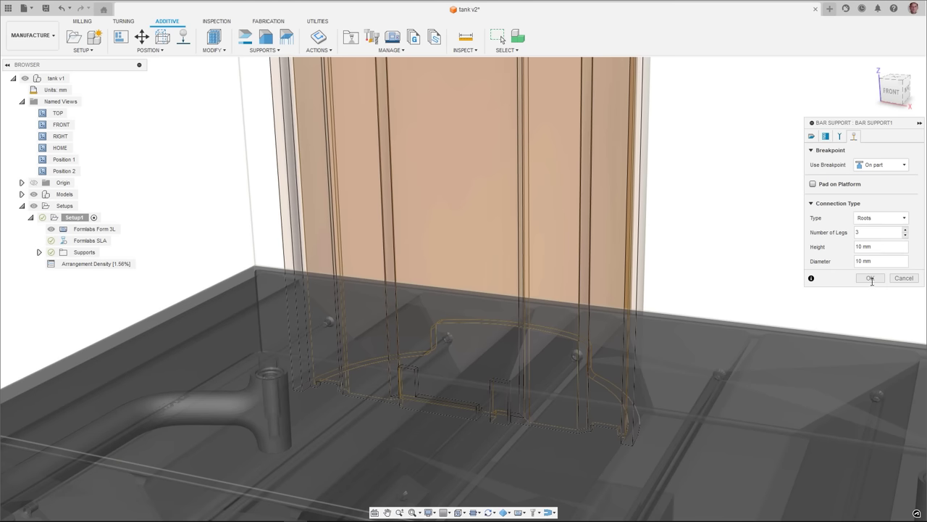
{"action": "left_click", "coordinate": [871, 278]}
{"action": "left_click", "coordinate": [871, 278]}
{"action": "left_click", "coordinate": [871, 278]}
{"action": "left_click", "coordinate": [870, 279]}
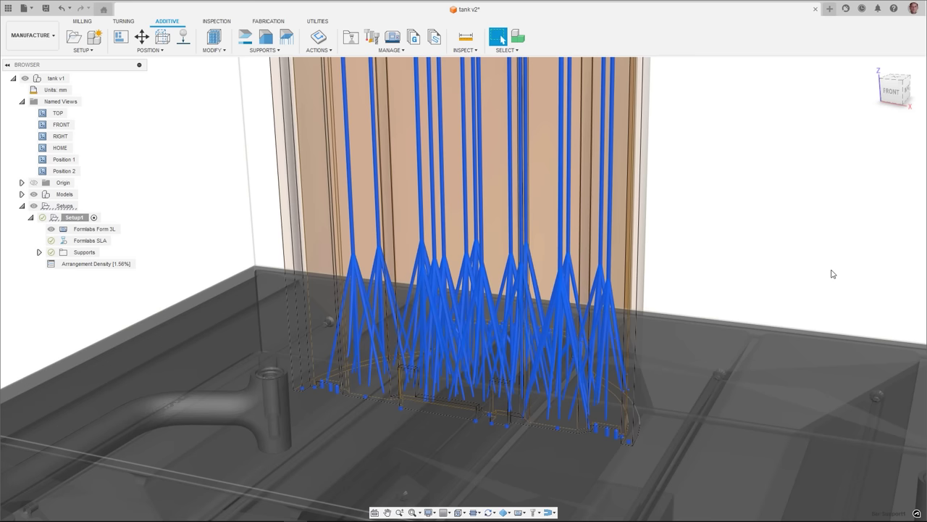
{"action": "double_click", "coordinate": [42, 163]}
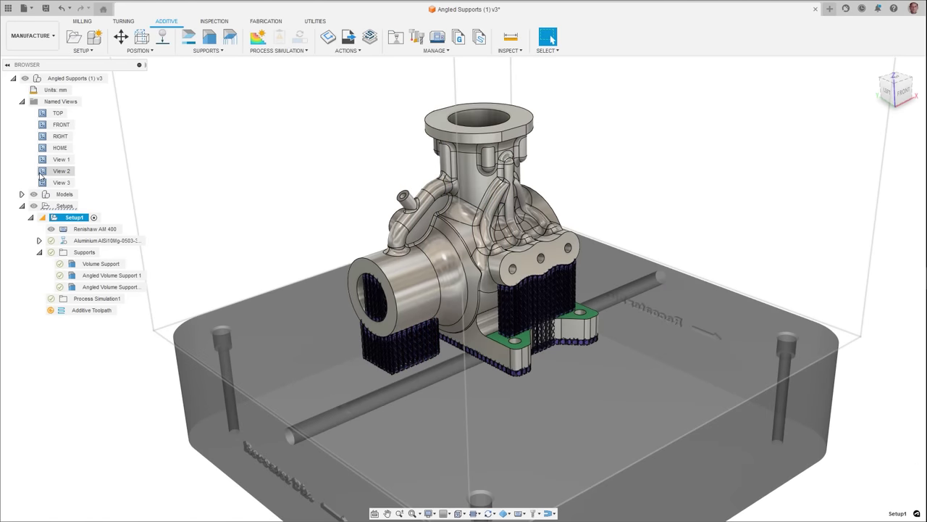
Cycle through the saved views View 1, View 3, View 2, NamedView and back to View 3
{"action": "double_click", "coordinate": [42, 171]}
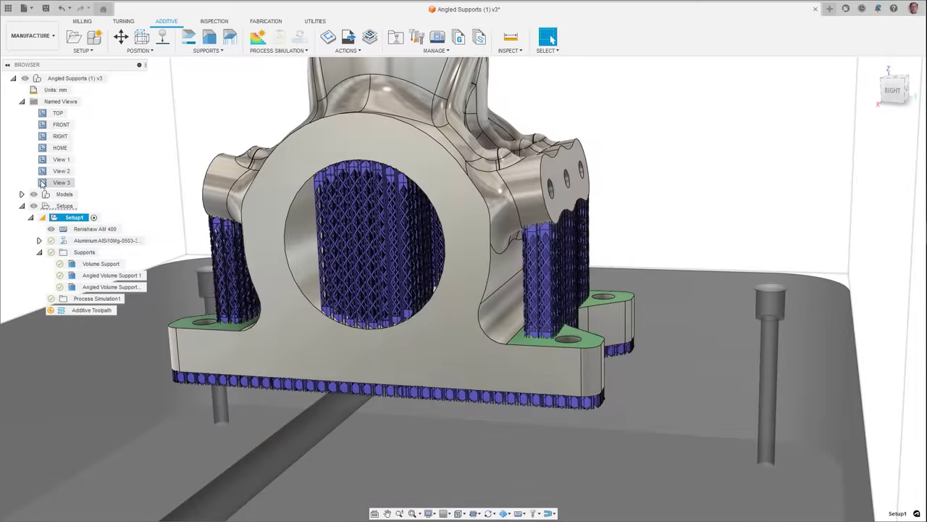
{"action": "double_click", "coordinate": [42, 182]}
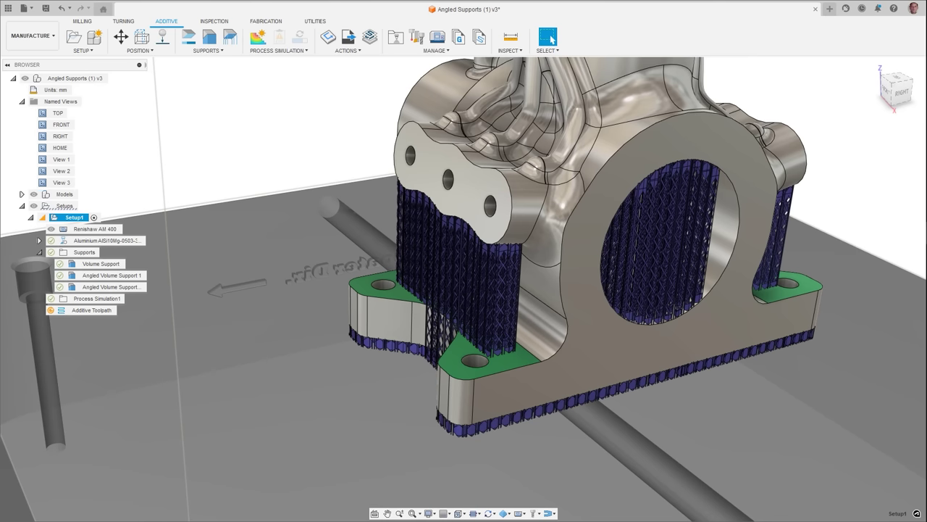
{"action": "double_click", "coordinate": [42, 172]}
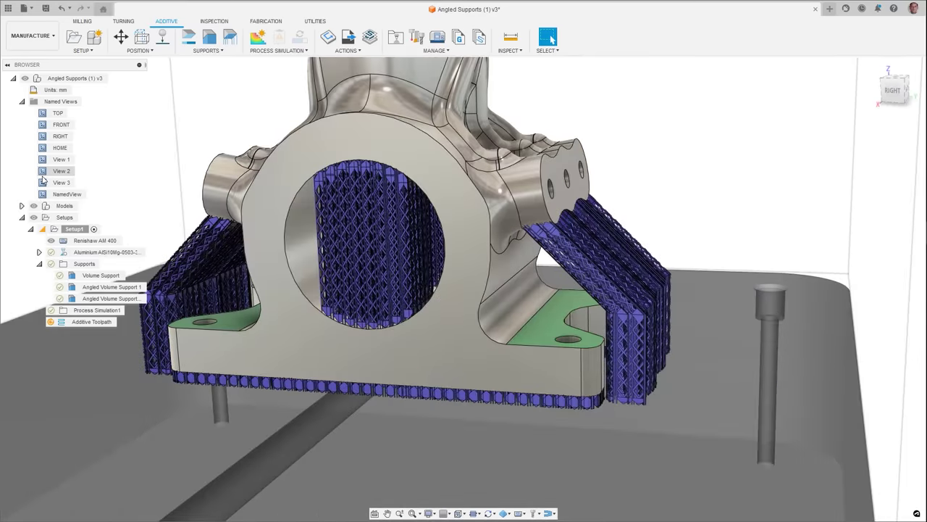
{"action": "double_click", "coordinate": [42, 194]}
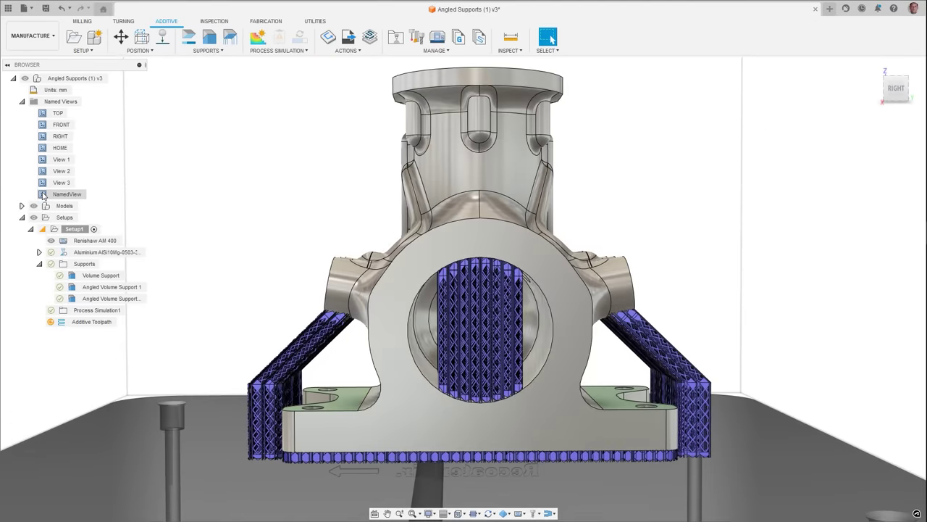
{"action": "double_click", "coordinate": [43, 182]}
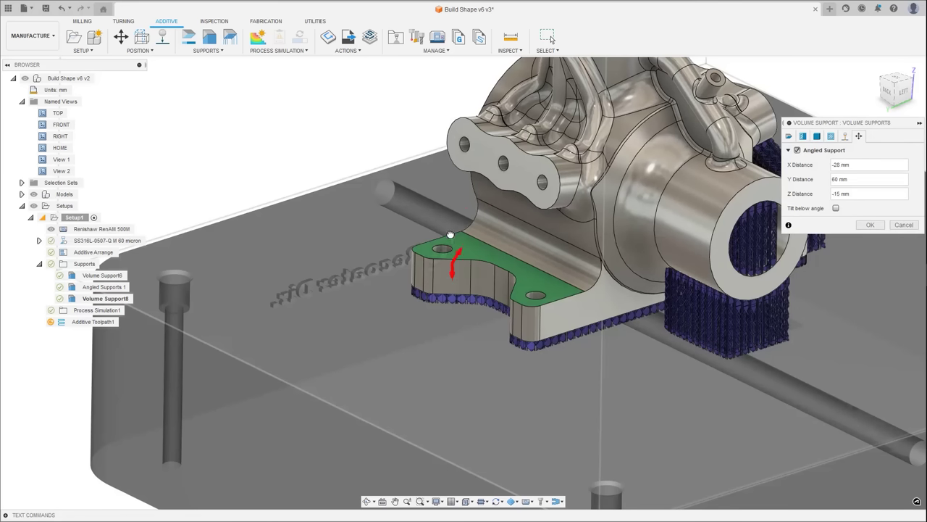
Place the volume support on the green flange at X −30, Z −15 mm, tilted 40 degrees
{"action": "left_click", "coordinate": [450, 235]}
{"action": "left_click", "coordinate": [437, 253]}
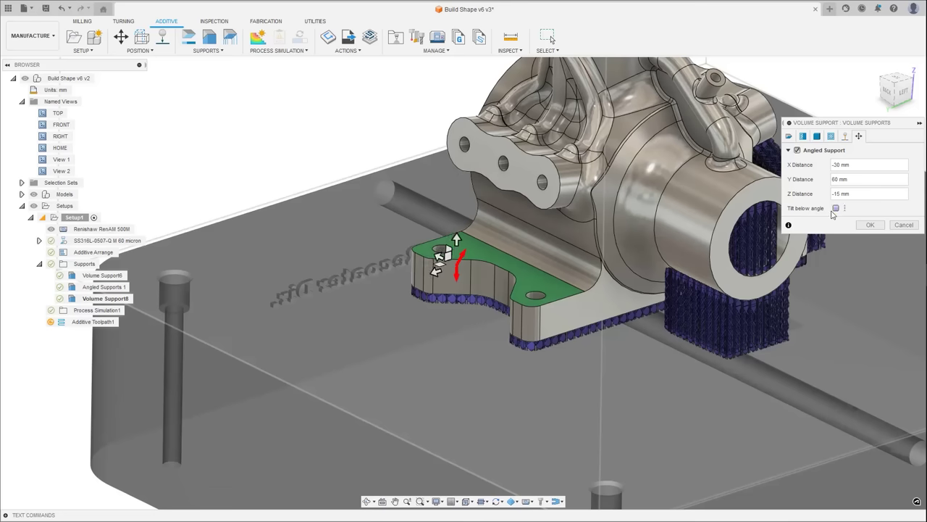
{"action": "left_click", "coordinate": [836, 208]}
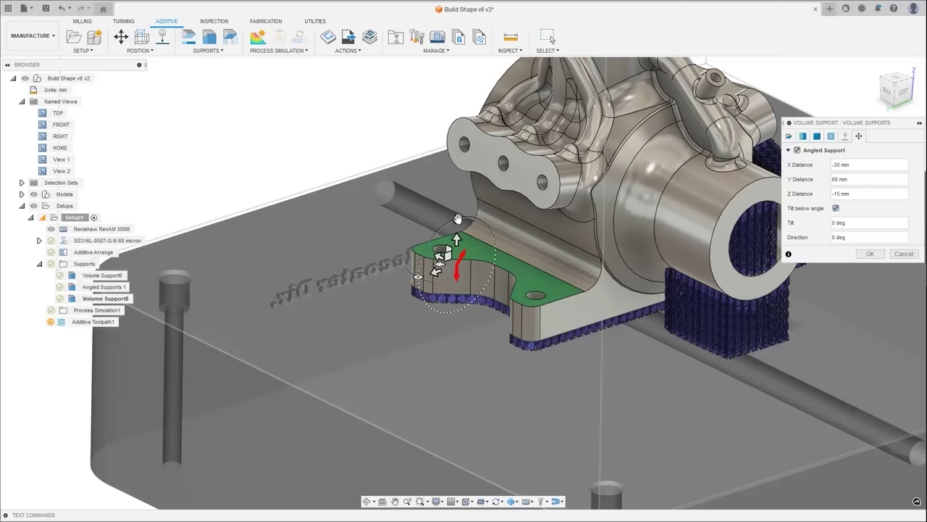
{"action": "left_click_drag", "start_coordinate": [458, 219], "coordinate": [487, 214]}
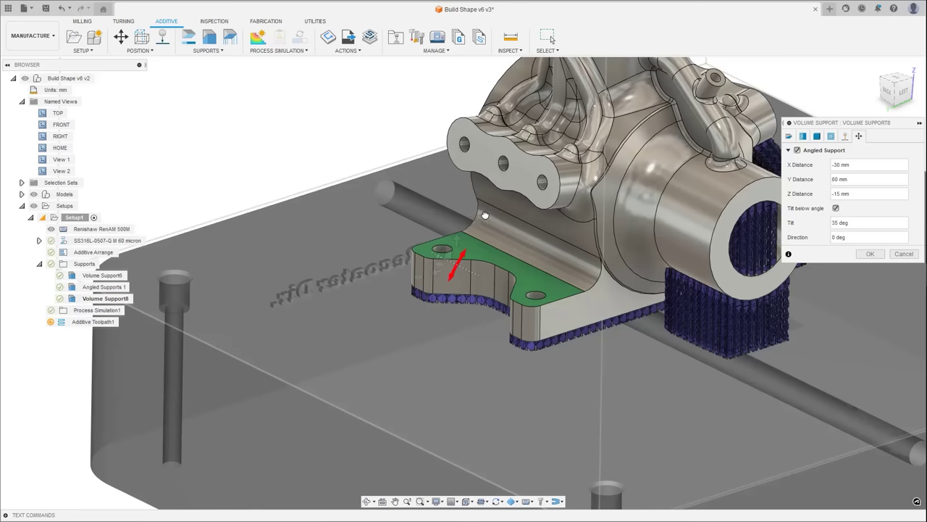
{"action": "left_click_drag", "start_coordinate": [485, 216], "coordinate": [487, 212]}
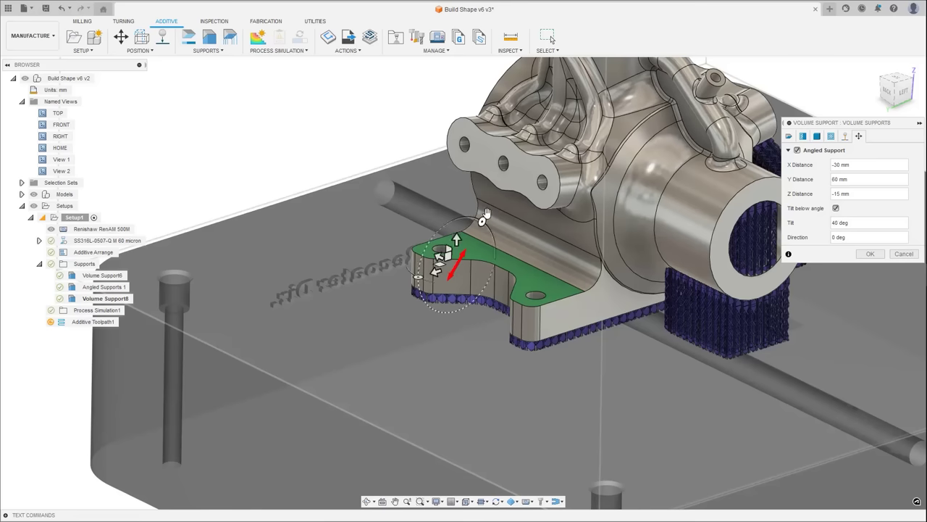
{"action": "left_click", "coordinate": [904, 254]}
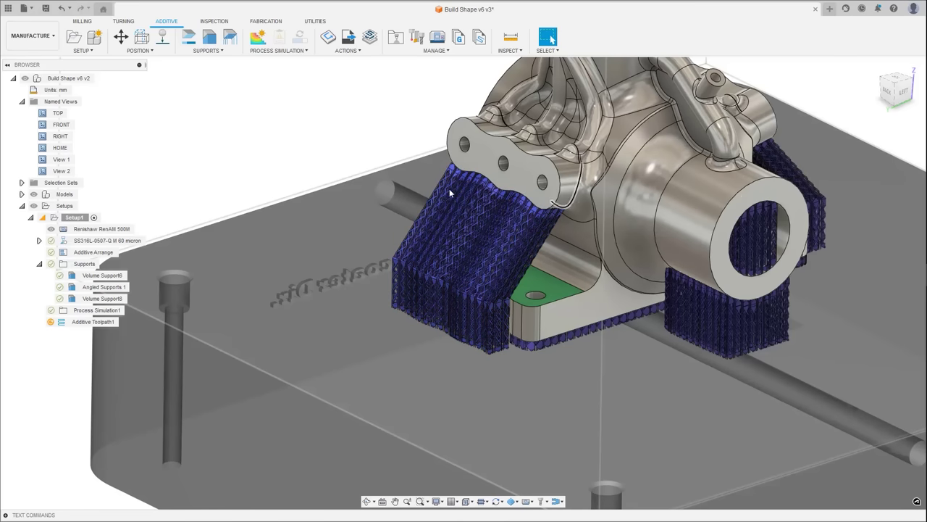
{"action": "left_click", "coordinate": [43, 161]}
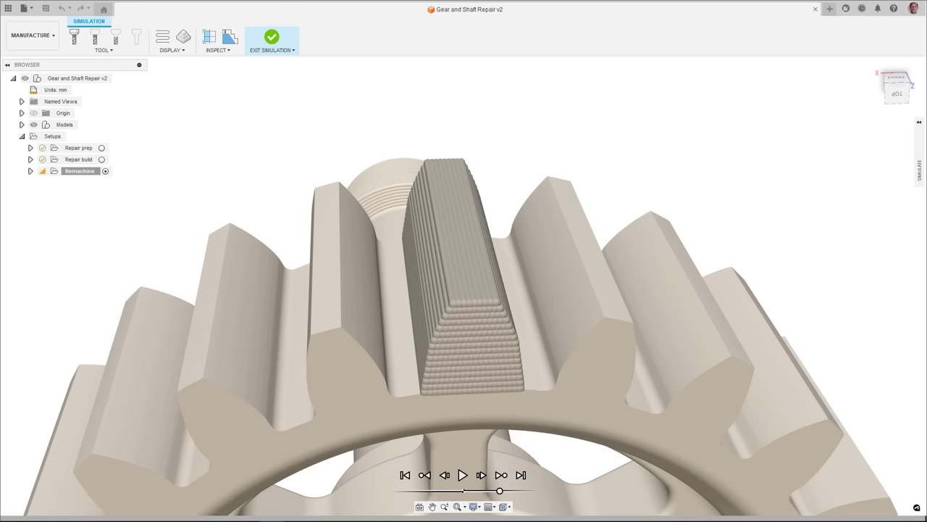
Play the Remachine toolpath simulation on the repaired gear tooth
{"action": "key", "text": "space"}
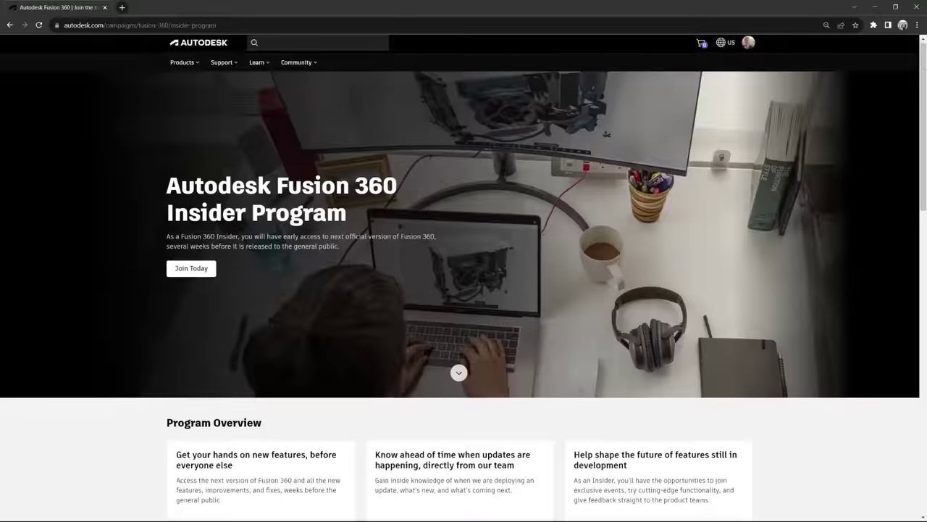
Scroll down the Insider Program page to the FAQ and roadmap update section
{"action": "scroll", "coordinate": [463, 278], "scroll_direction": "down", "scroll_amount": 2}
{"action": "scroll", "coordinate": [464, 278], "scroll_direction": "down", "scroll_amount": 5}
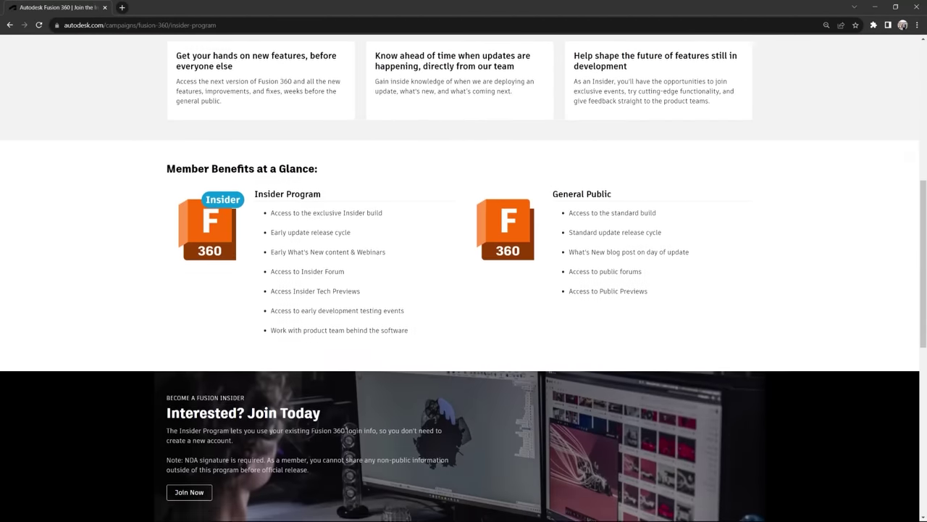
{"action": "scroll", "coordinate": [463, 278], "scroll_direction": "down", "scroll_amount": 5}
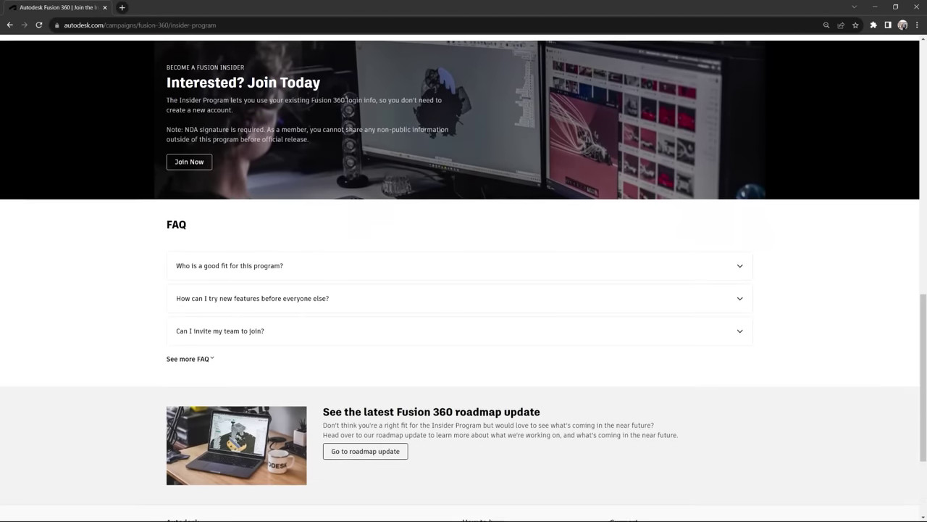
{"action": "scroll", "coordinate": [464, 278], "scroll_direction": "down", "scroll_amount": 1}
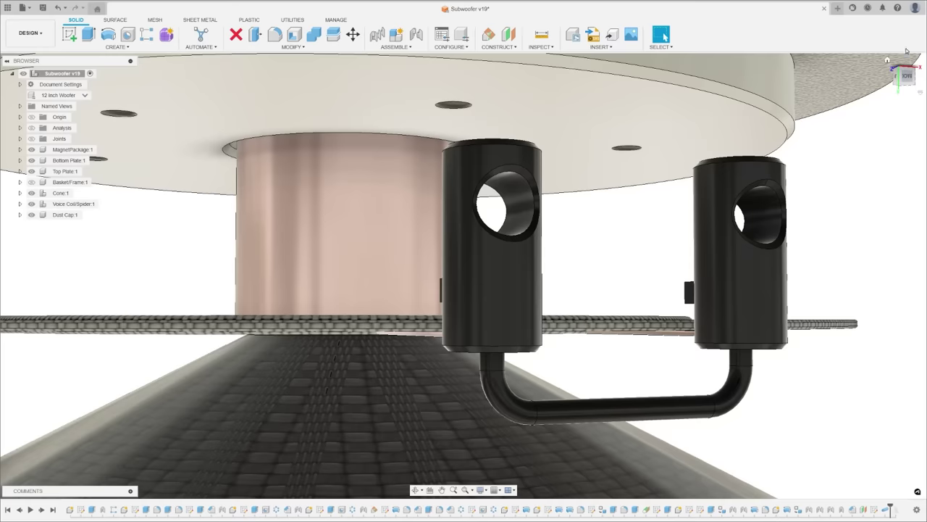
Open Preferences and look through the Preview Features list
{"action": "left_click", "coordinate": [917, 10]}
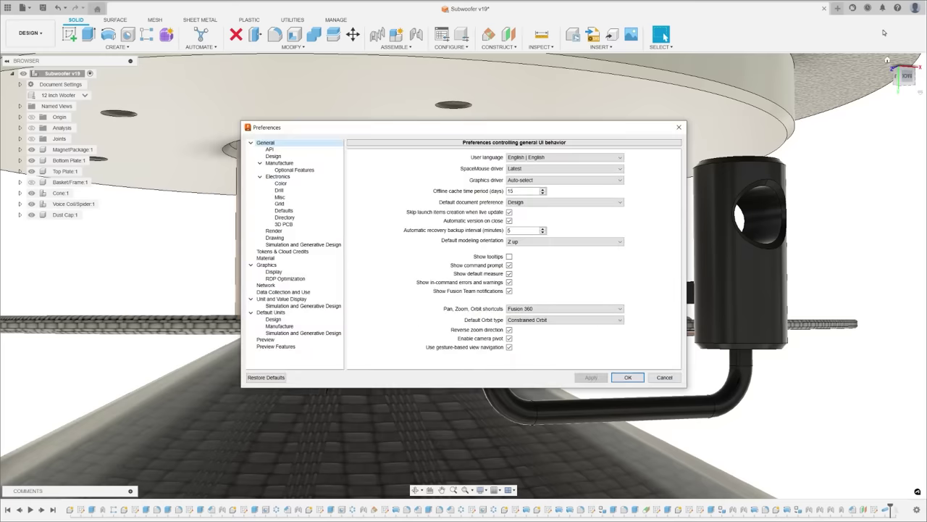
{"action": "left_click", "coordinate": [277, 346]}
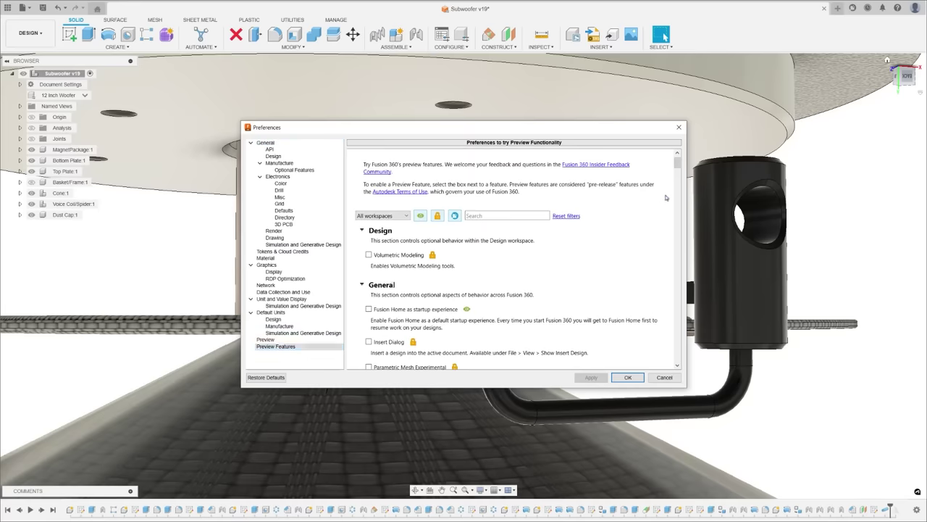
{"action": "left_click_drag", "start_coordinate": [677, 164], "coordinate": [682, 360]}
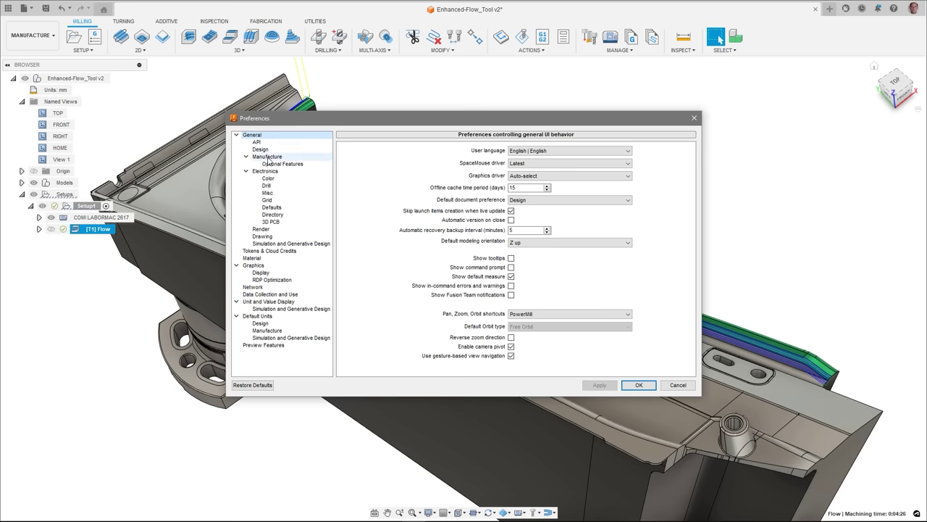
Enable Flow (Old) under Manufacture > Optional Features
{"action": "left_click", "coordinate": [267, 157]}
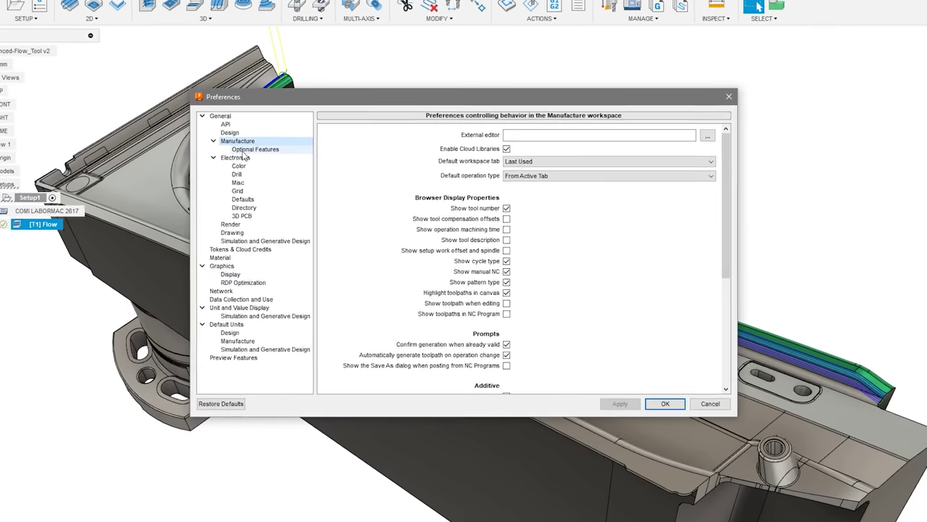
{"action": "left_click", "coordinate": [271, 164]}
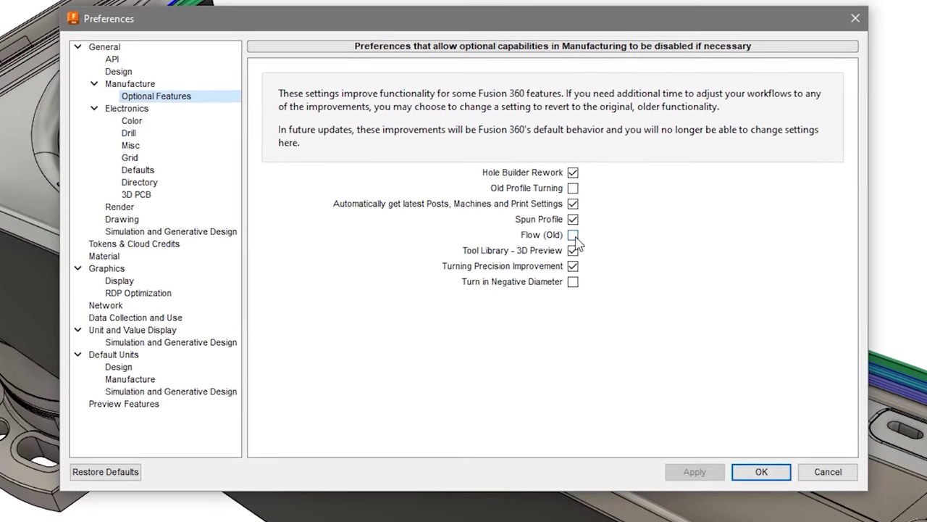
{"action": "left_click", "coordinate": [575, 236]}
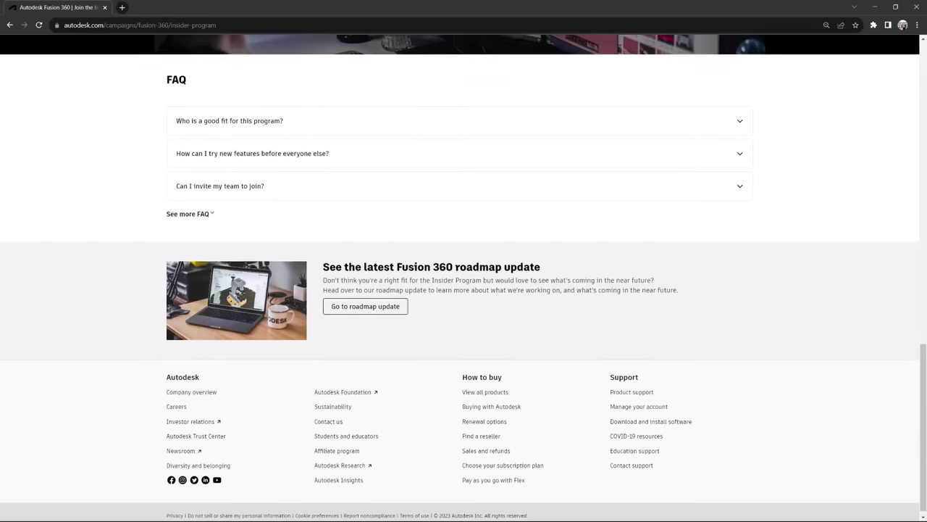
Scroll back up the Insider Program page to the Join Today banner
{"action": "scroll", "coordinate": [463, 276], "scroll_direction": "up", "scroll_amount": 4}
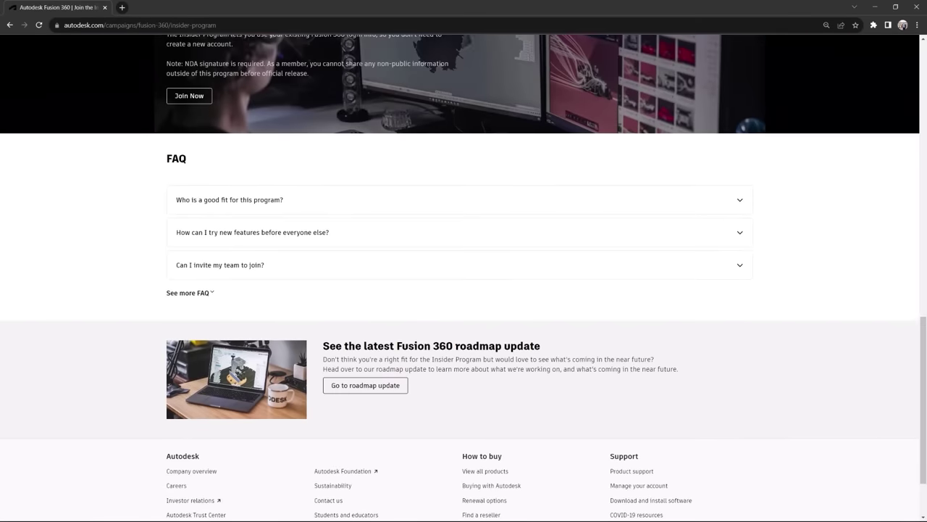
{"action": "scroll", "coordinate": [464, 276], "scroll_direction": "up", "scroll_amount": 5}
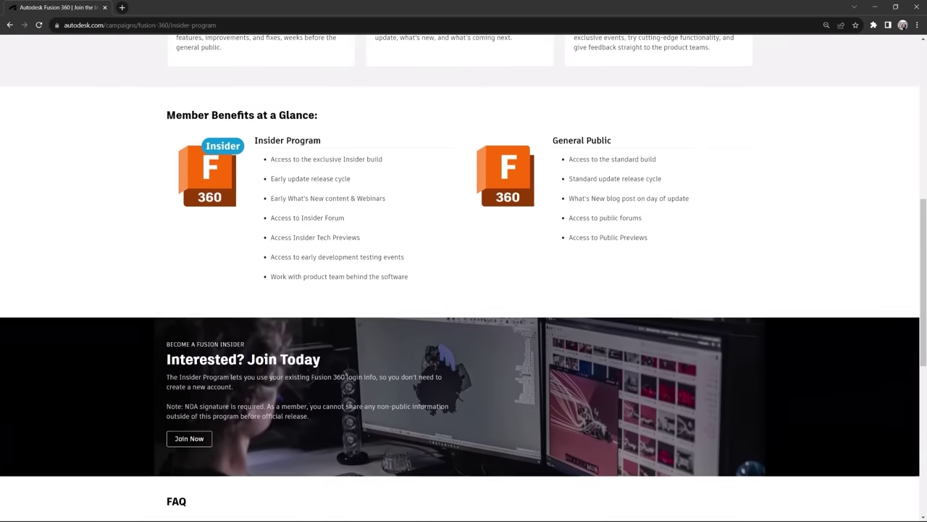
{"action": "scroll", "coordinate": [463, 275], "scroll_direction": "up", "scroll_amount": 5}
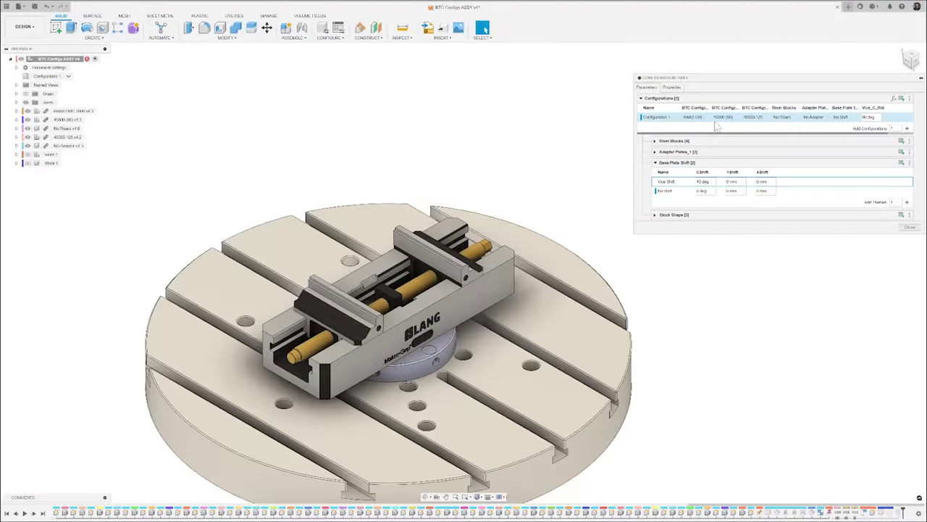
Set the BTC Configs to 45710 and 48120-77 for a compact vise on a square base
{"action": "left_click", "coordinate": [717, 126]}
{"action": "left_click", "coordinate": [753, 118]}
{"action": "left_click", "coordinate": [751, 131]}
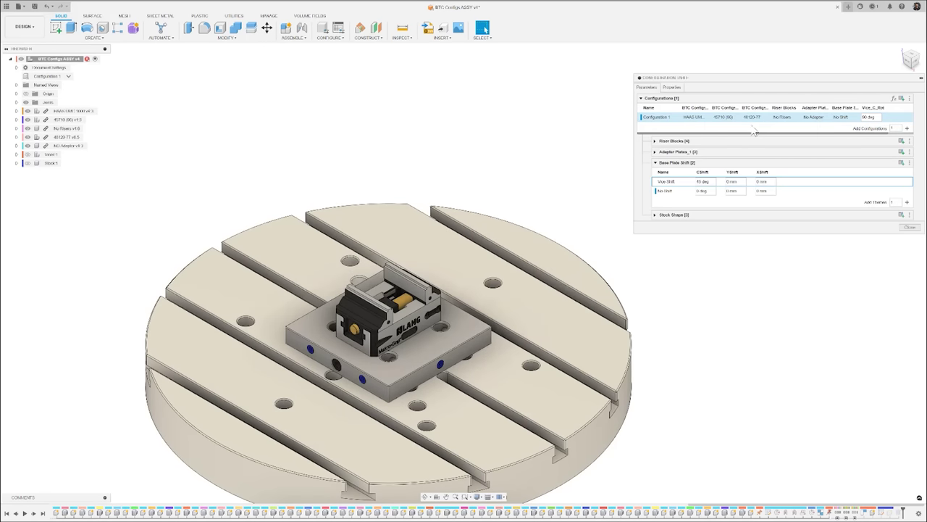